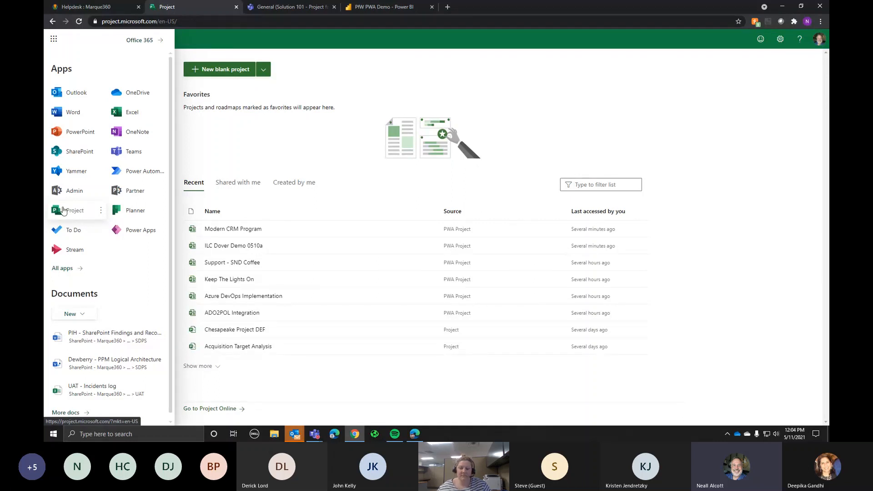
Step: Close the app launcher and create a new blank project from the Project home page
left_click(52, 40)
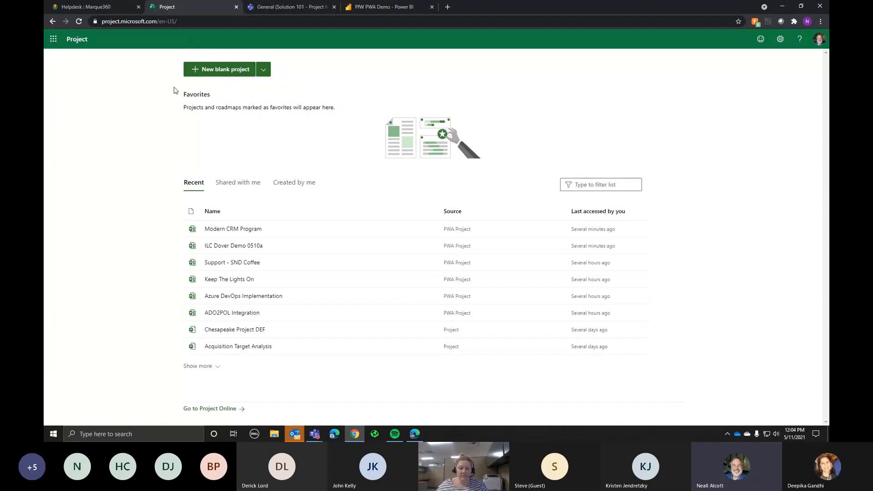
left_click(301, 7)
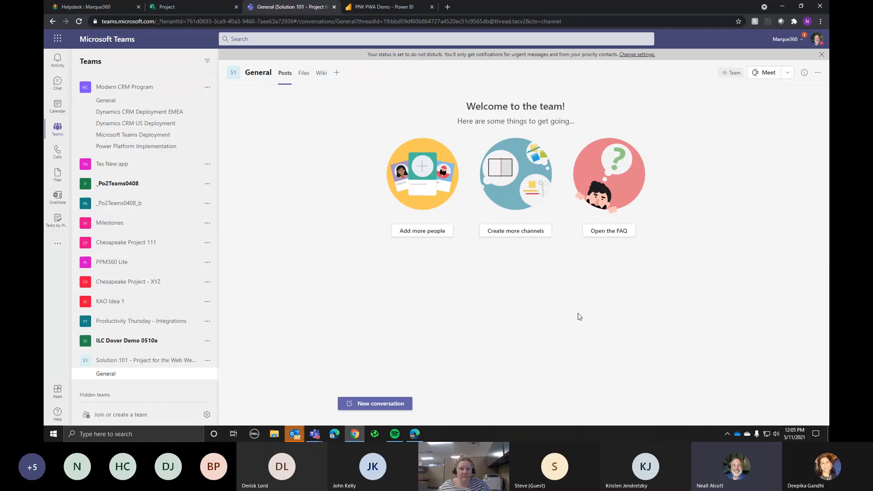
left_click(198, 8)
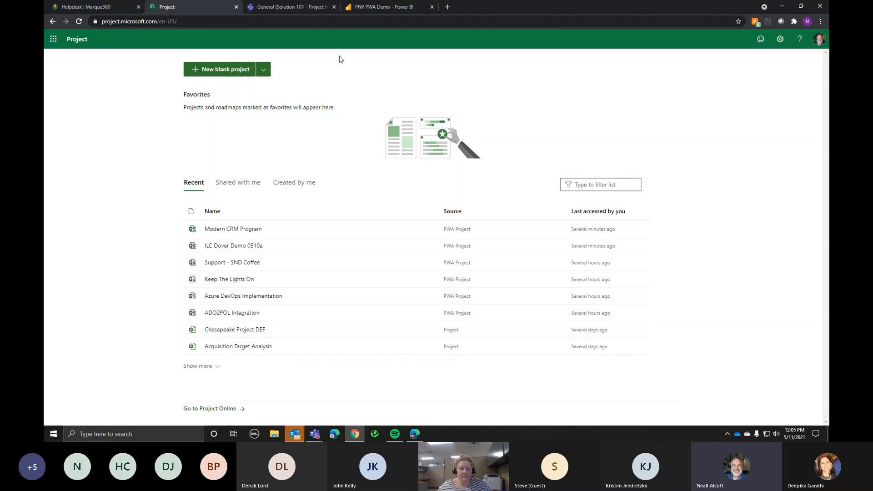
left_click(211, 72)
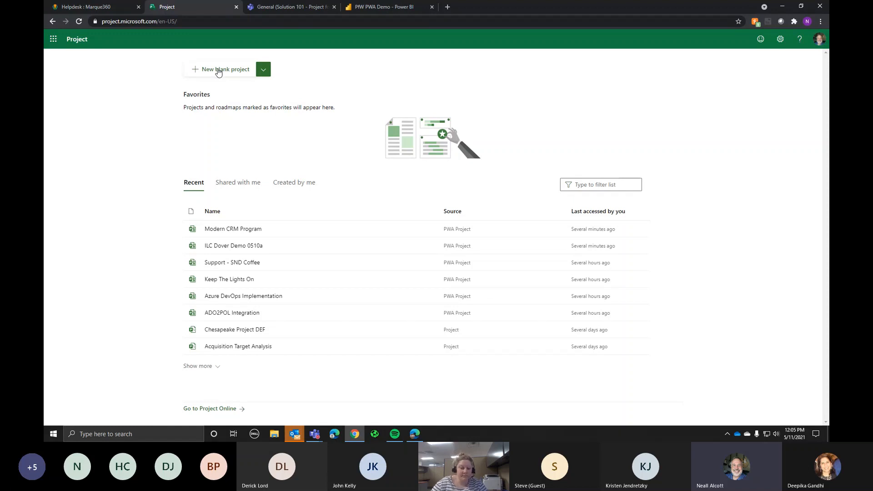
left_click(219, 72)
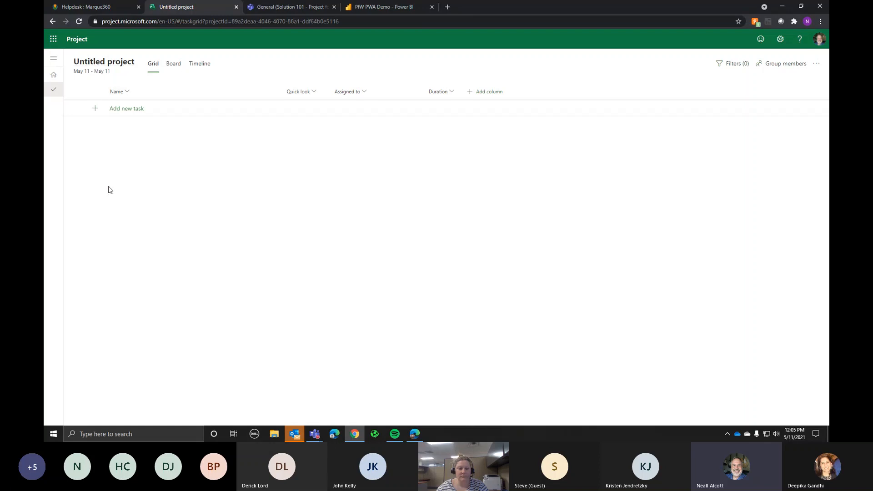
Step: Rename the untitled project to 'PfW Webinar 1'
left_click(104, 64)
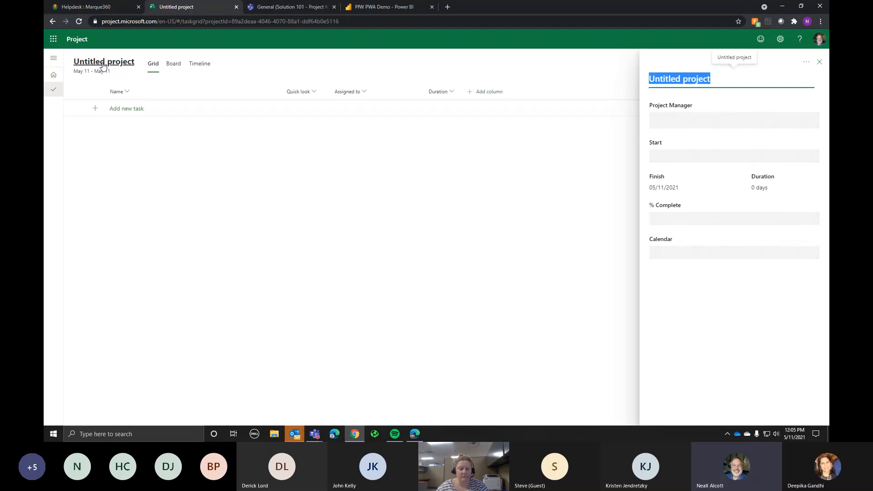
type("PfW")
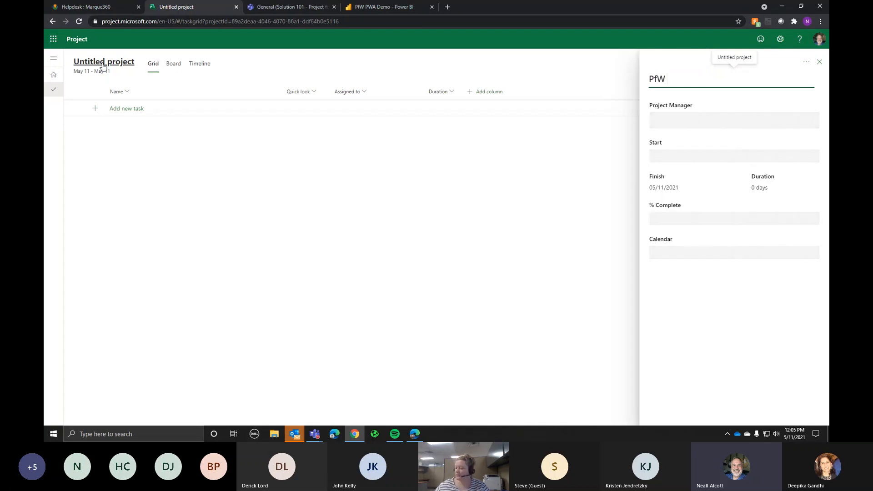
type(" Webinar 1")
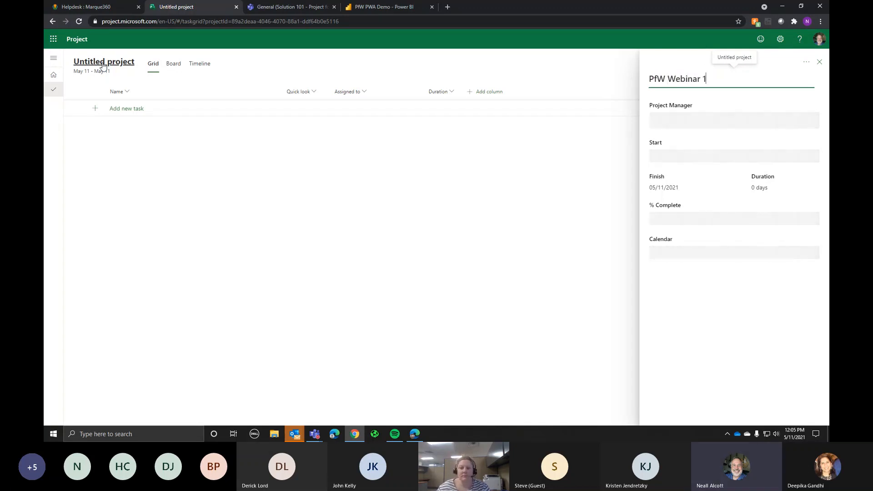
key("Tab")
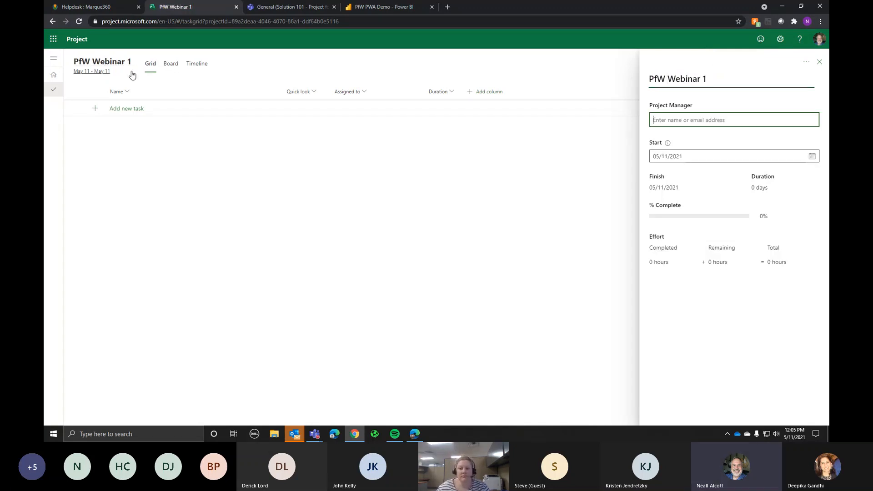
Step: Assign the project manager and set the project start date to June 1, 2021
left_click(682, 121)
type("nea")
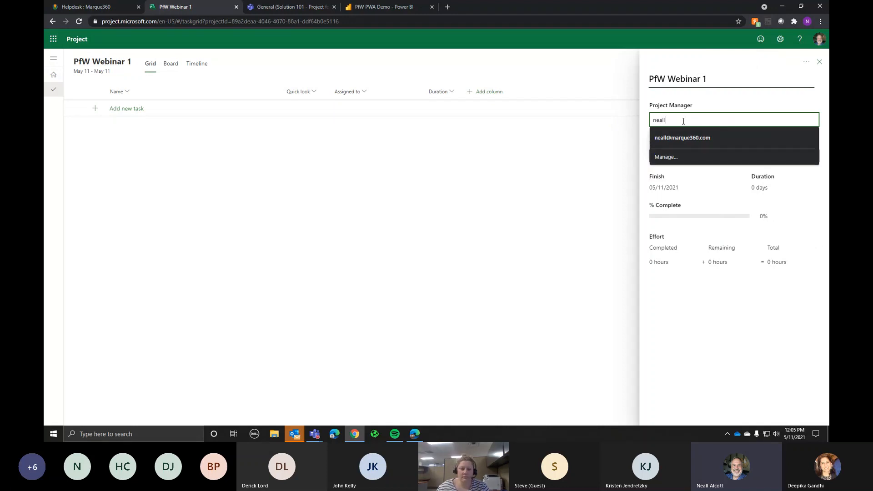
type("ll")
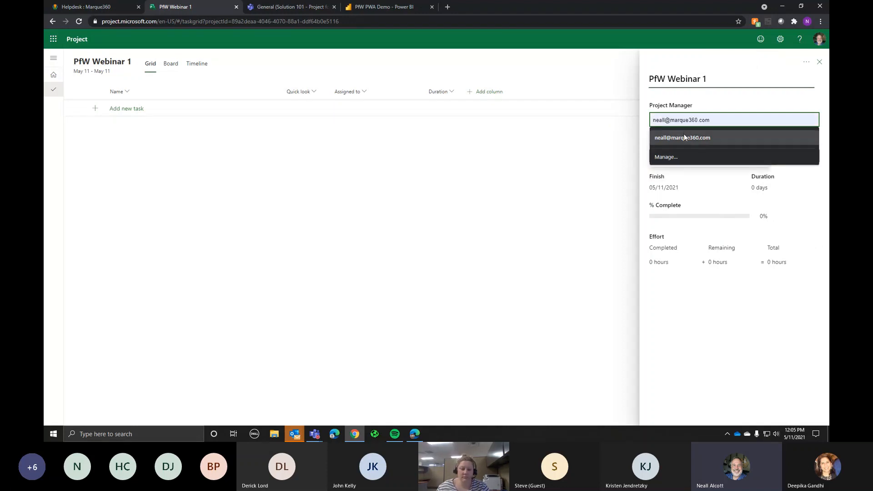
left_click(684, 137)
left_click(736, 141)
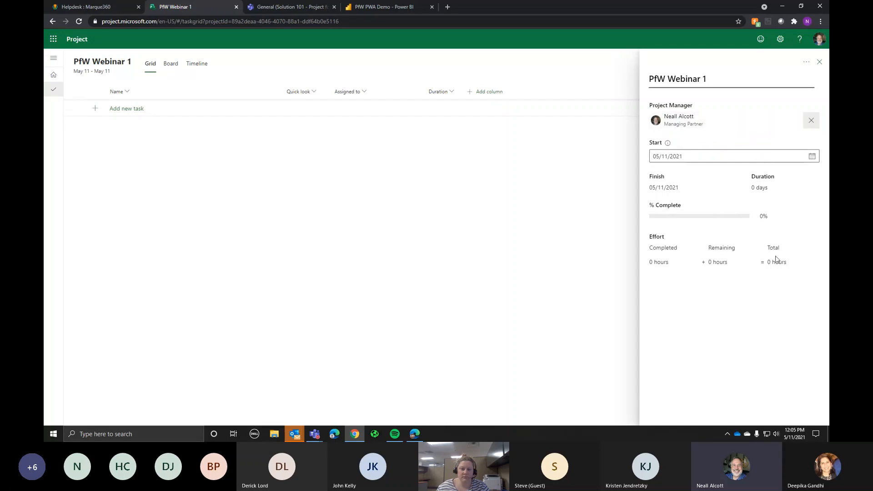
left_click(812, 159)
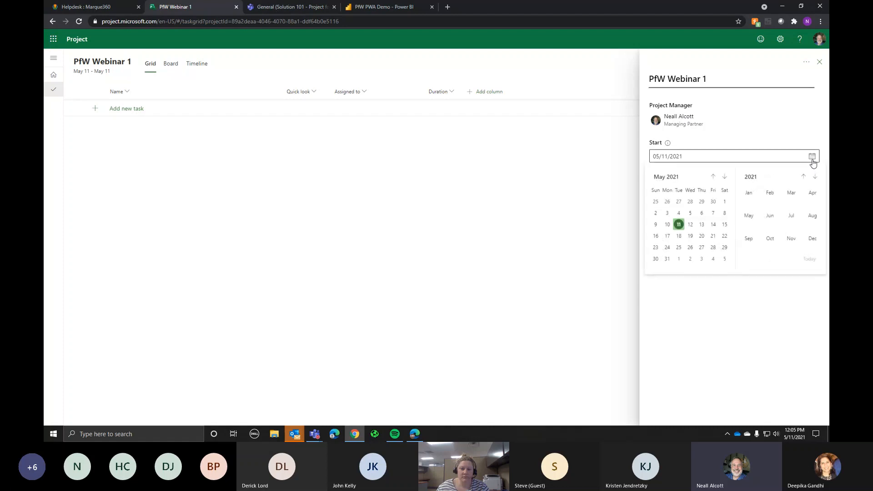
left_click(678, 259)
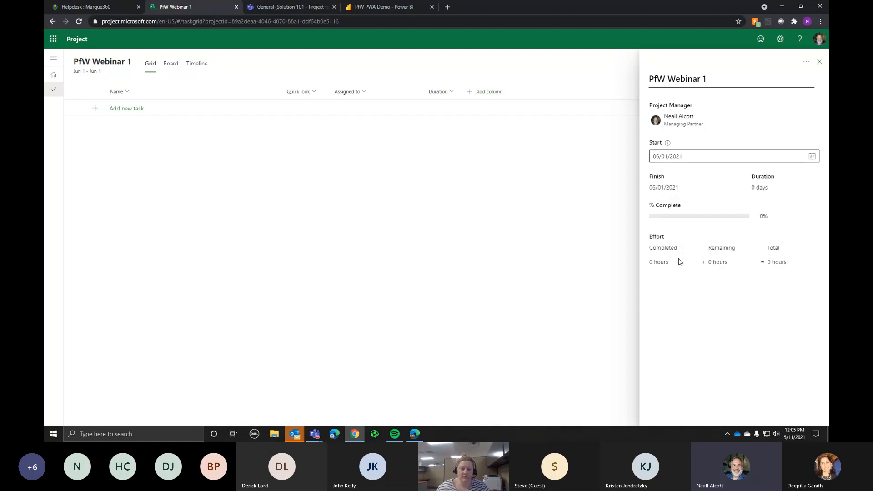
left_click(819, 62)
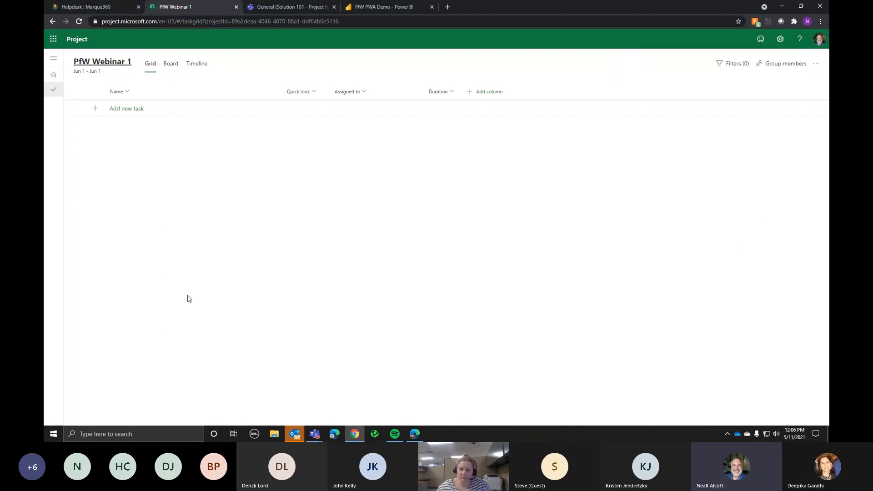
Step: Add tasks Planning, Define Requirements, Identify Stakeholders, Executing and Design Solution
left_click(149, 109)
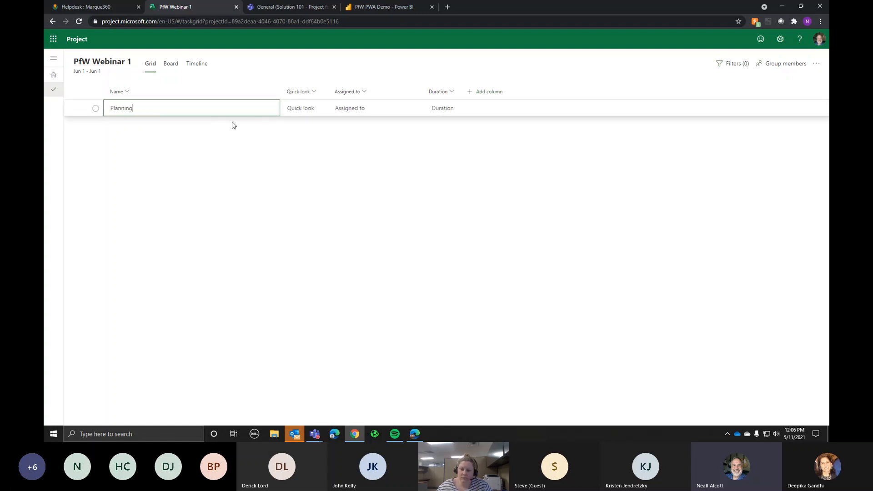
type("Planning")
key("Return")
type("Define ")
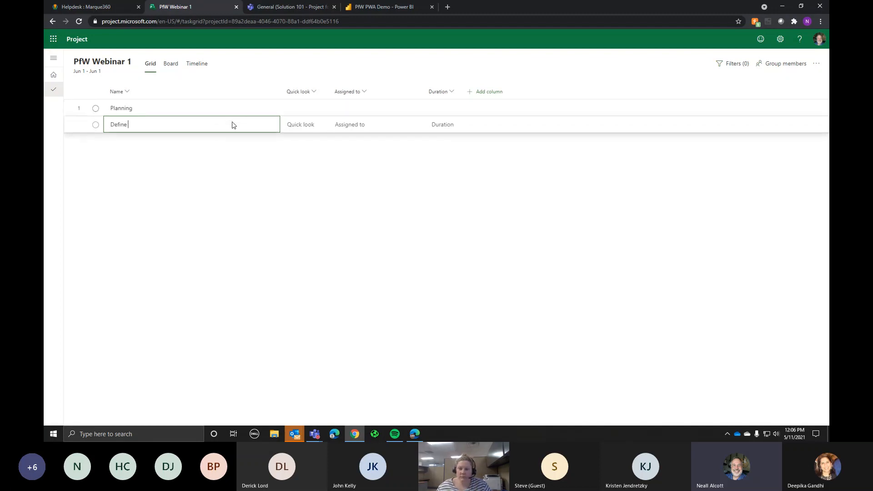
type("Requirements")
key("Return")
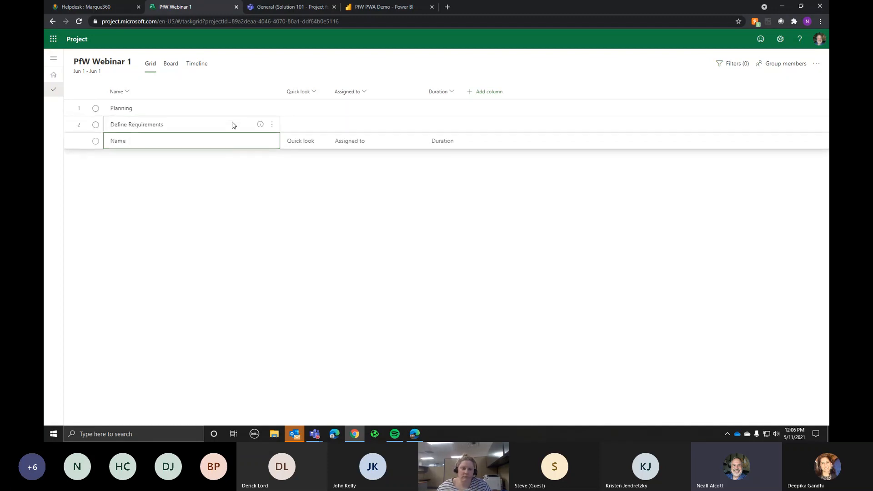
type("Id")
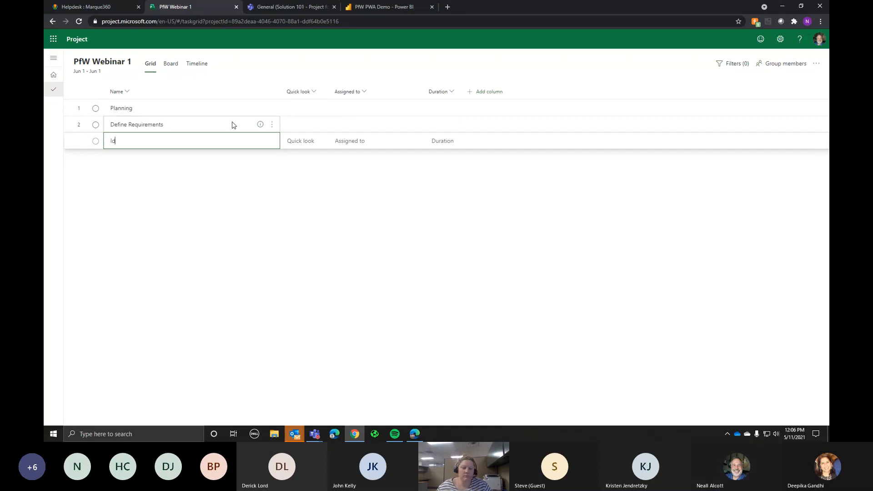
type("entify Stakeholders")
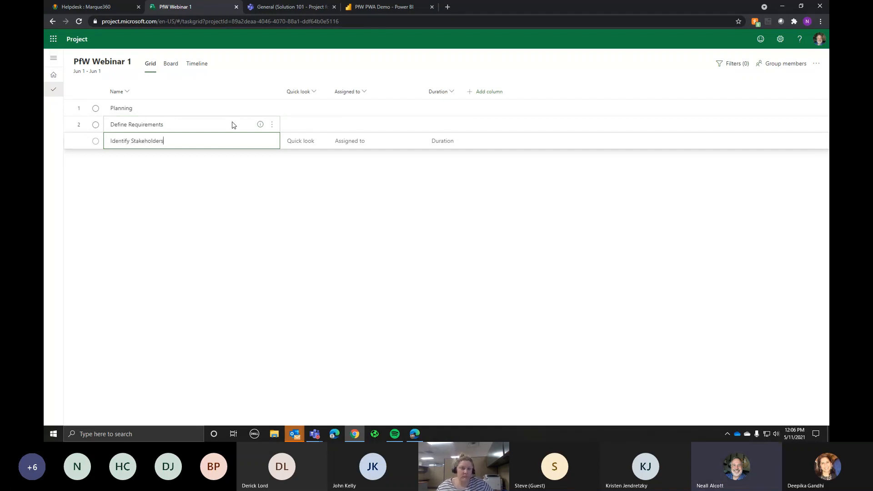
key("Return")
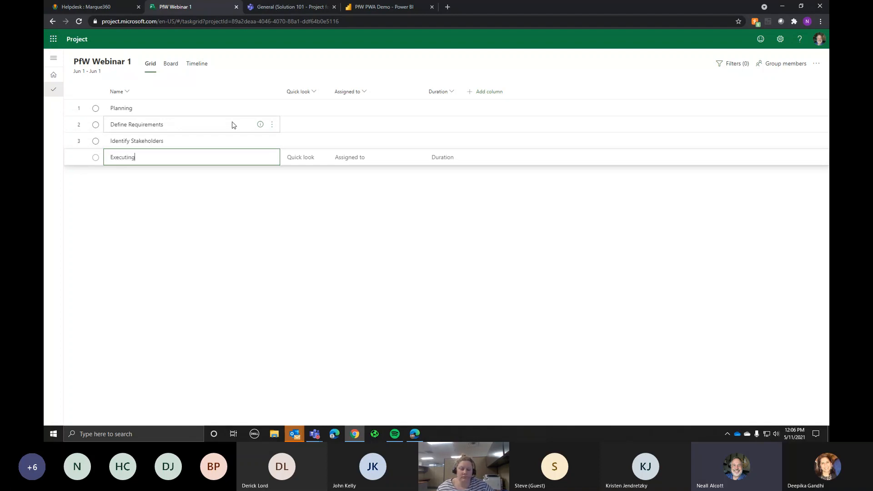
key("Return")
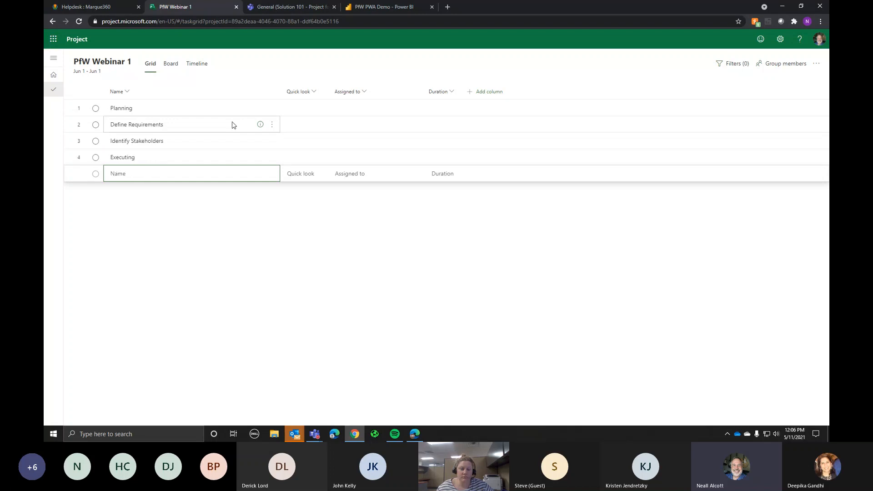
type("Develop So")
key("Return")
Step: Add tasks Develop Solution, Deploy Solution, Closing, Project Closeout and Train Users
type("Develop So")
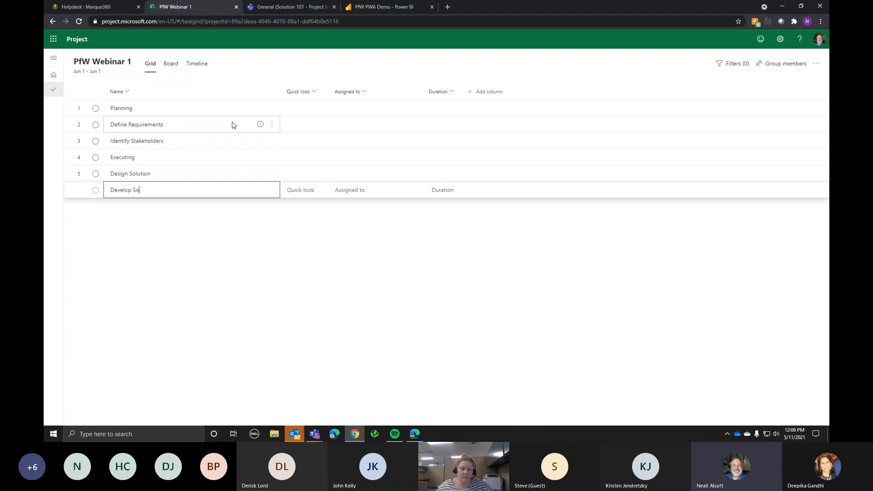
type("lution")
key("Return")
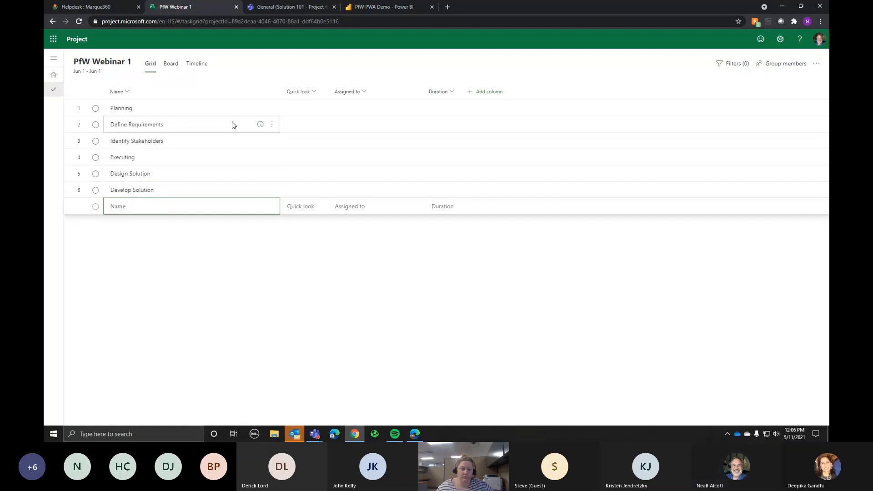
type("Deploy Sol")
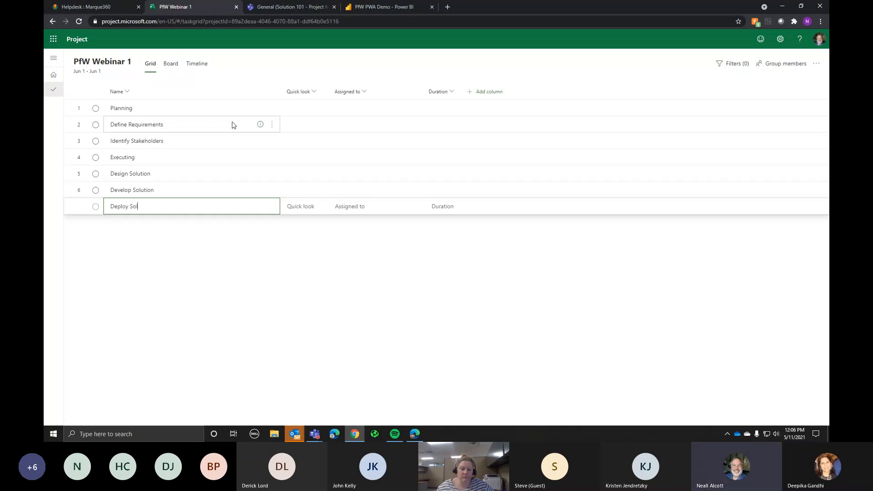
type("ution")
key("Return")
type("Closing")
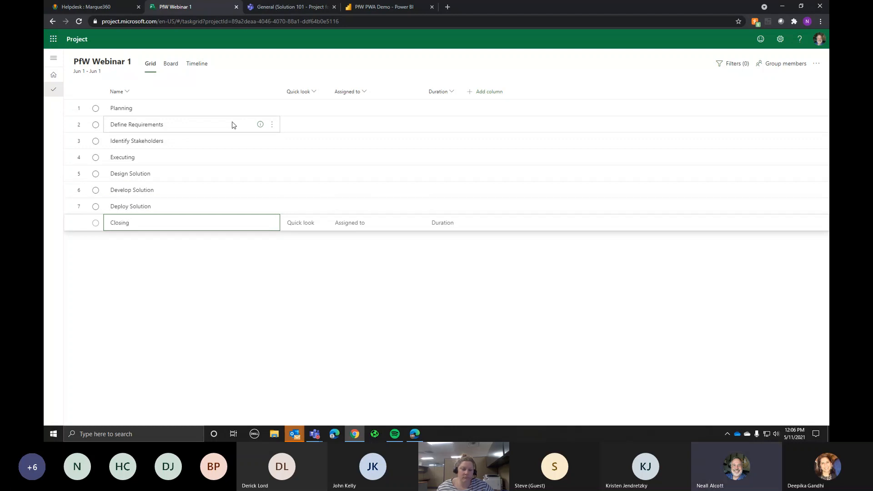
key("Return")
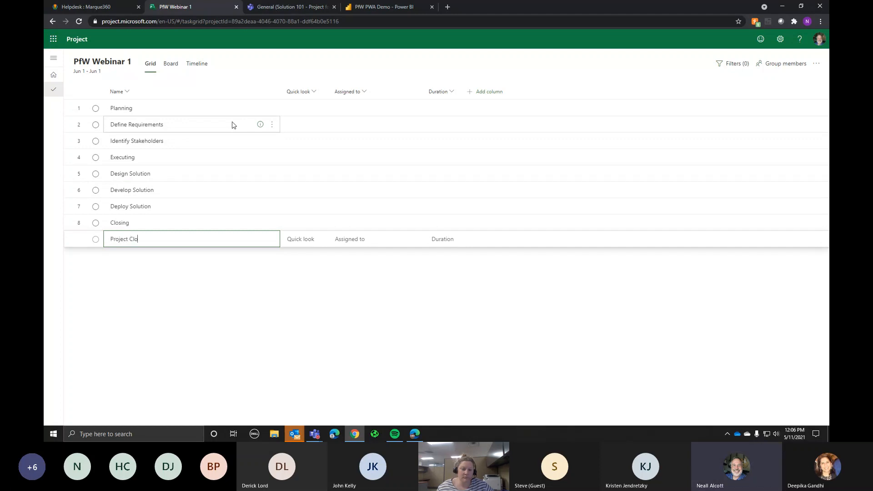
type("Project Closeout")
key("Return")
type("Tr")
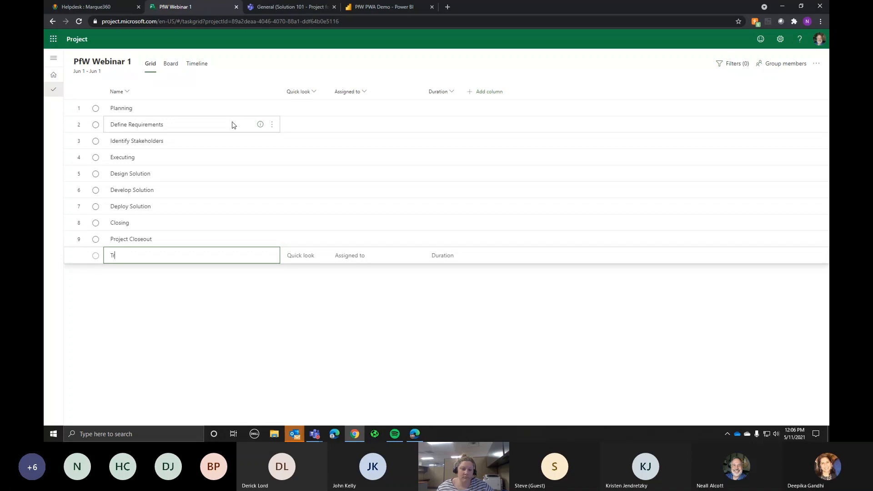
type("ain Users")
key("Return")
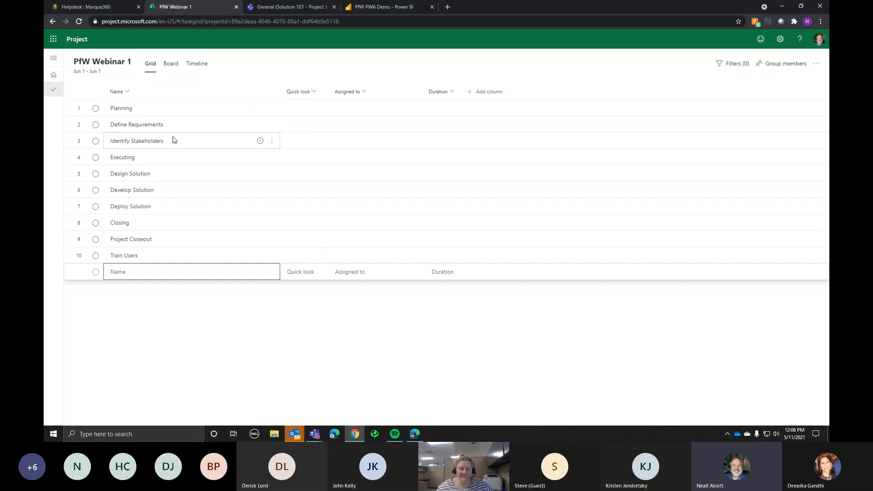
Step: Make Define Requirements and Identify Stakeholders subtasks of Planning
left_click_drag(188, 128, 189, 142)
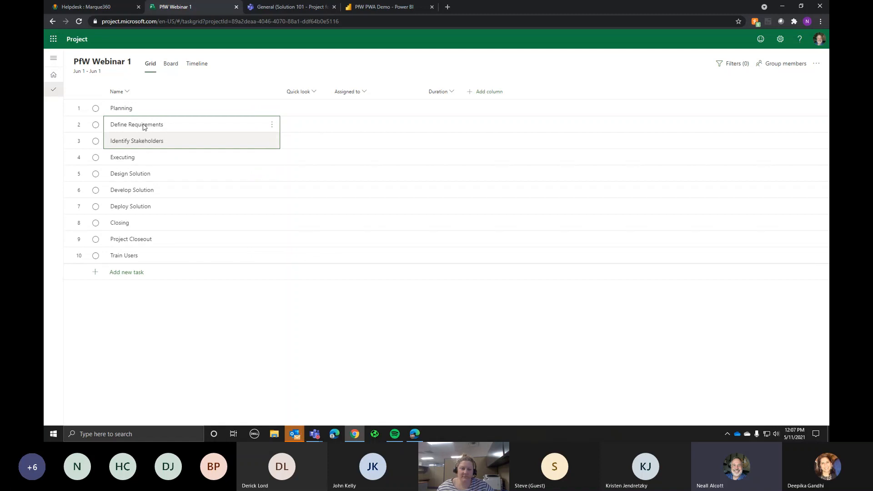
left_click(190, 141)
left_click(189, 130)
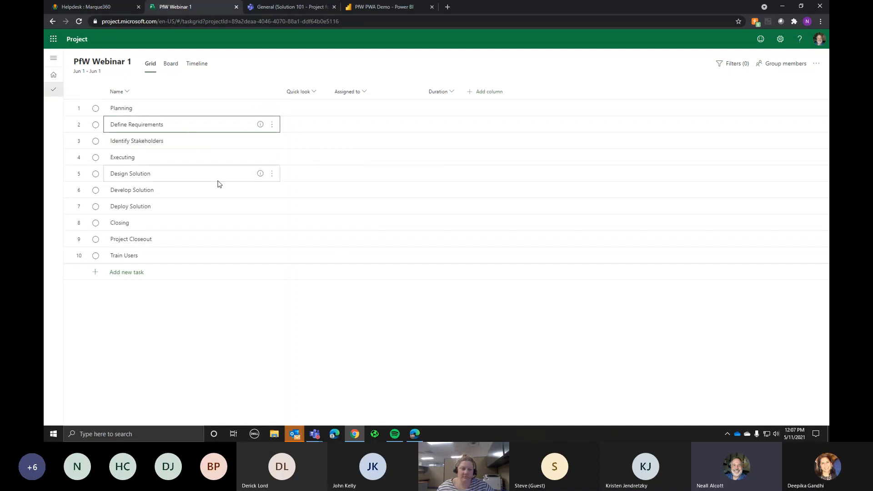
left_click(188, 142, "shift")
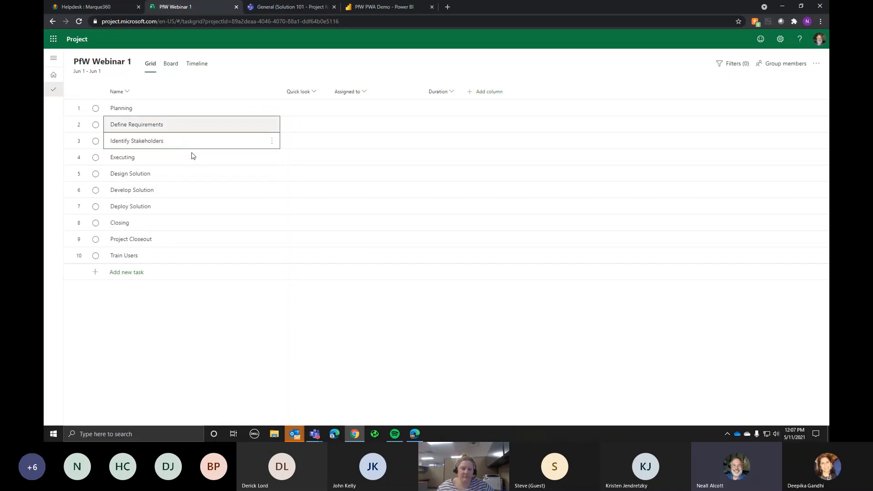
left_click(272, 127)
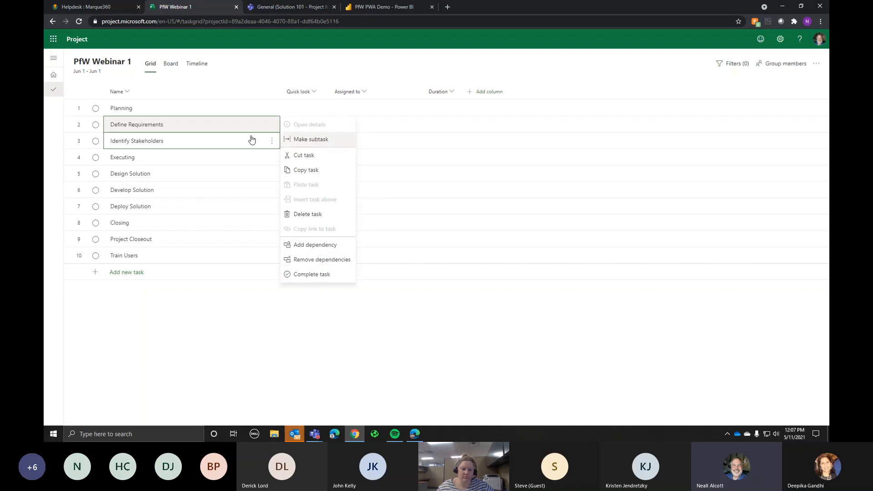
left_click(315, 139)
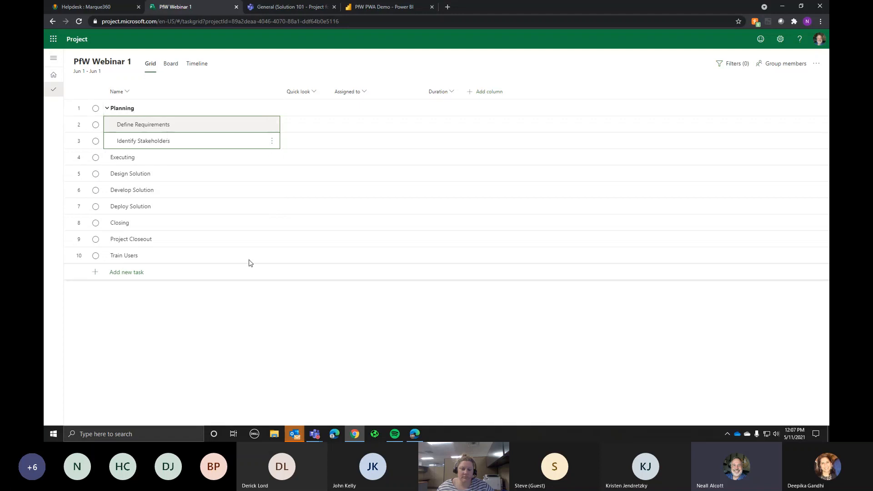
Step: Nest Design, Develop and Deploy Solution under Executing, and Project Closeout and Train Users under Closing
left_click(186, 175)
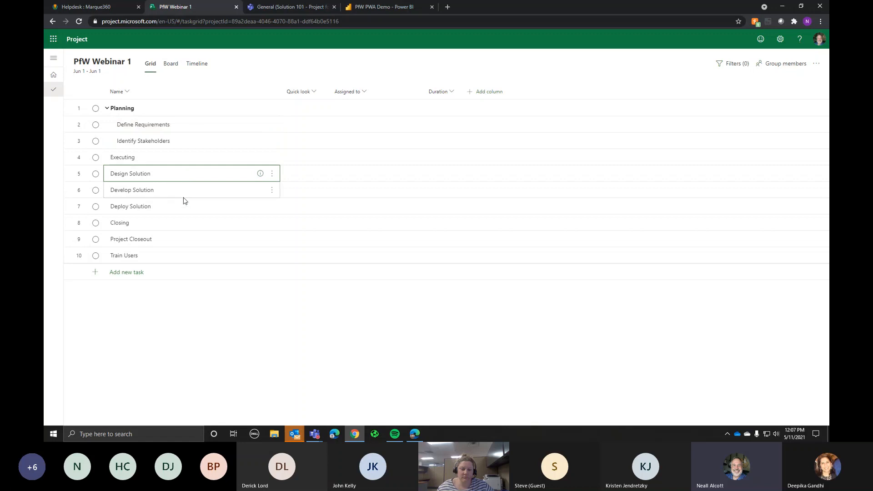
left_click(183, 209, "shift")
left_click(271, 174)
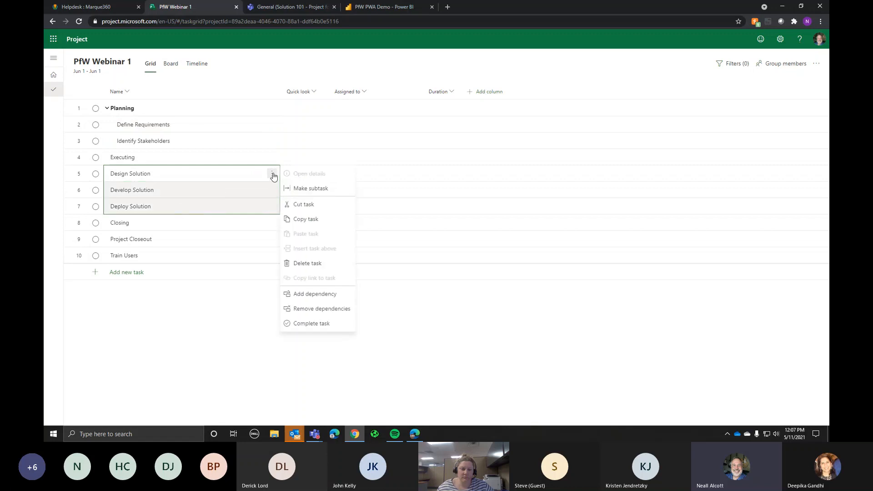
left_click(294, 187)
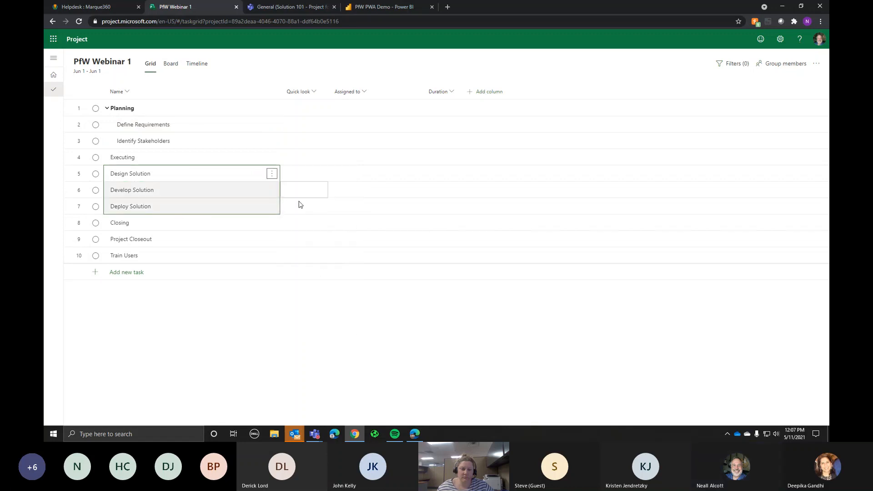
left_click(180, 242)
left_click(175, 259, "shift")
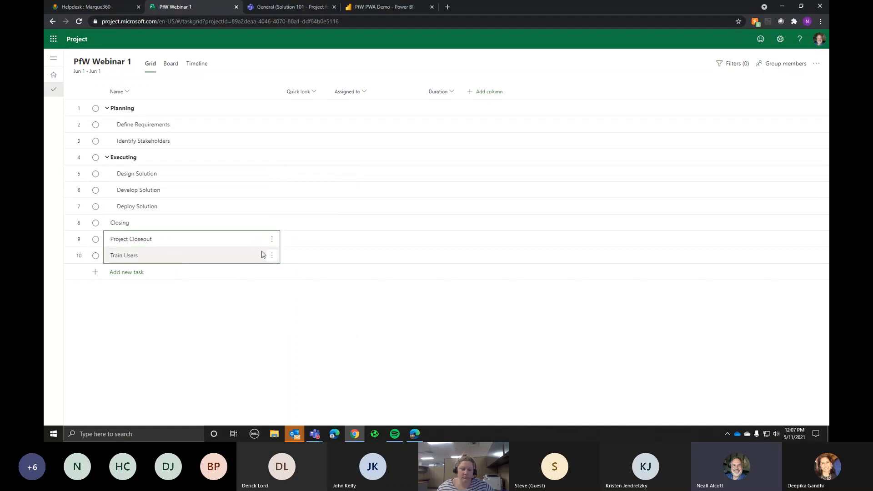
left_click(272, 239)
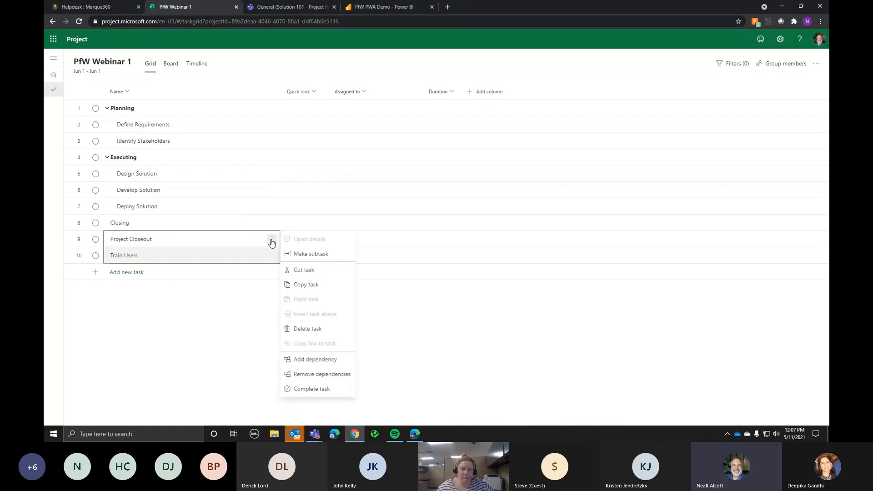
left_click(303, 254)
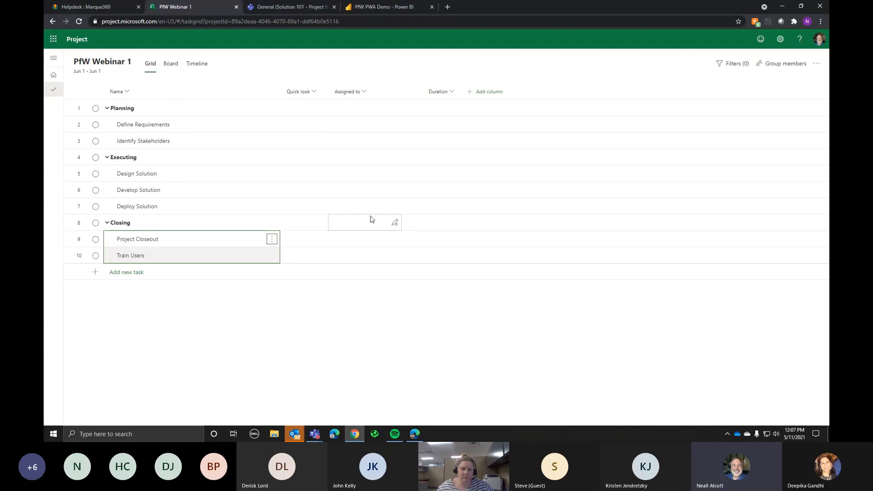
Step: Assign a team member to Define Requirements
left_click(352, 130)
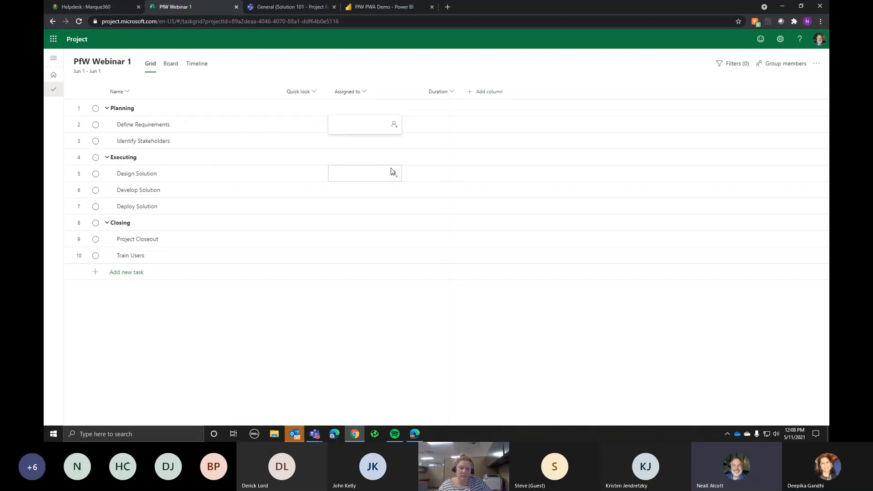
type("nea")
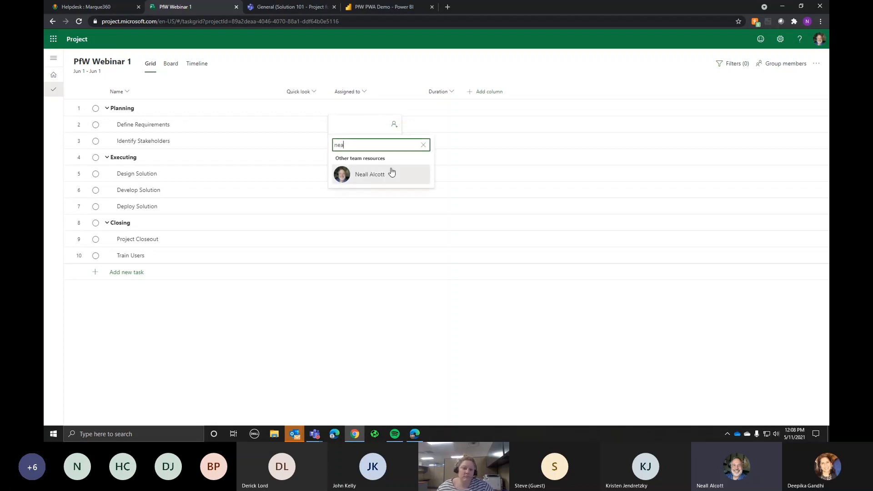
left_click(362, 175)
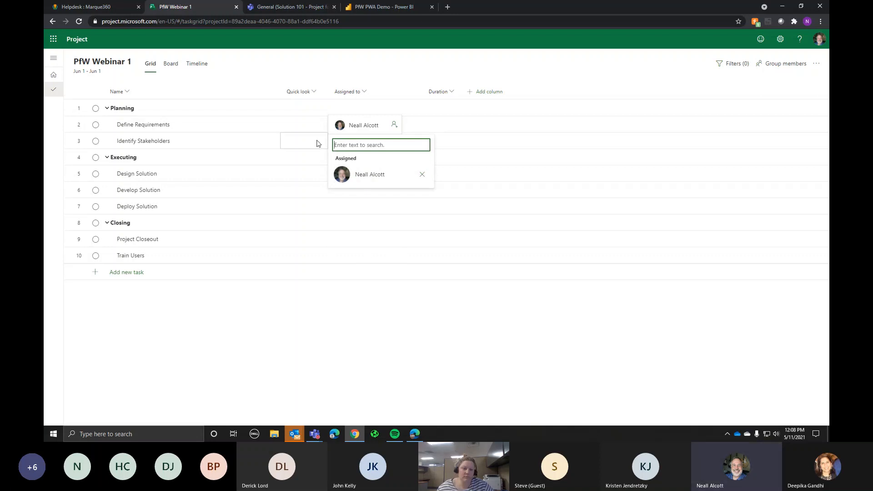
Step: Search for and pick a person to assign to Identify Stakeholders
left_click(270, 143)
left_click(363, 143)
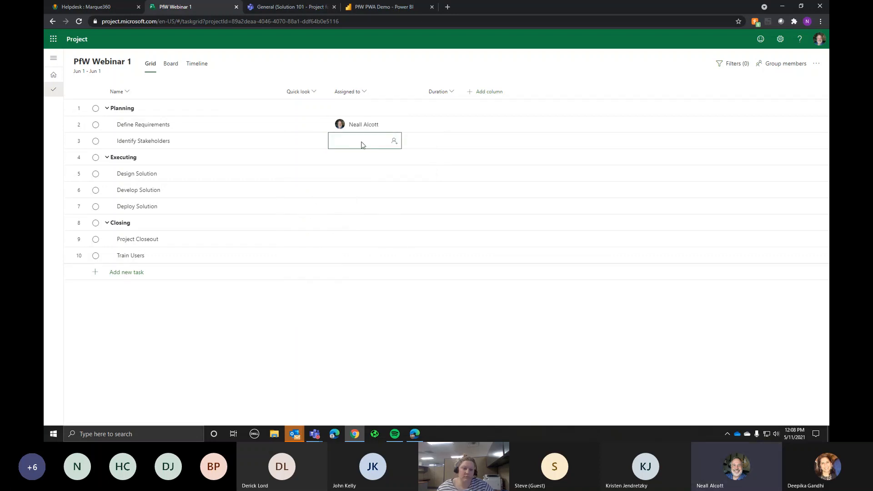
left_click(362, 144)
type("deep")
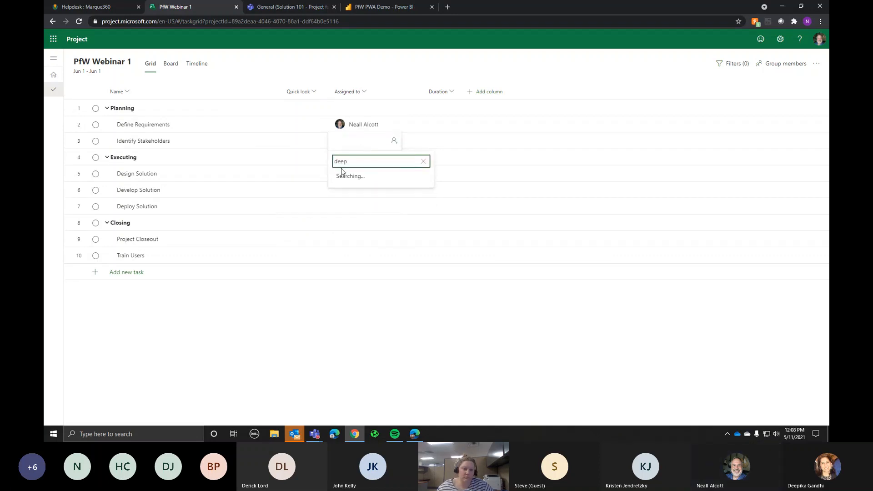
left_click(362, 191)
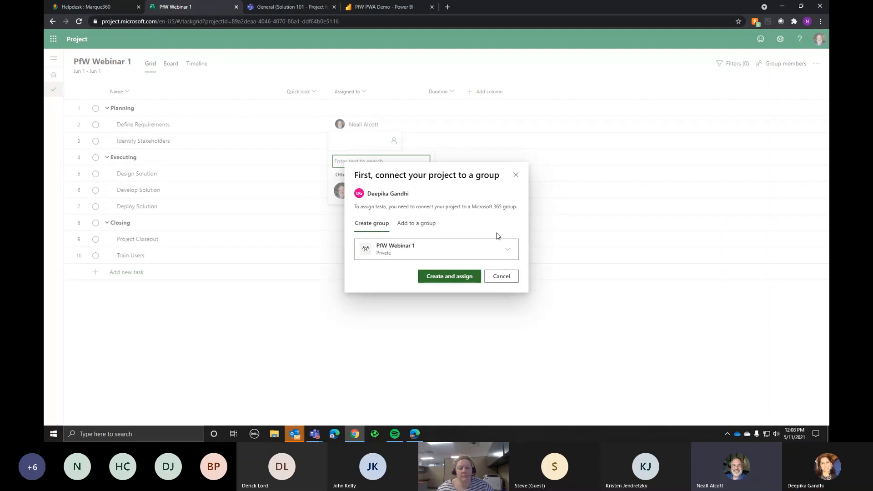
Step: Browse the existing groups list, then cancel the group connection and close the people picker
left_click(419, 227)
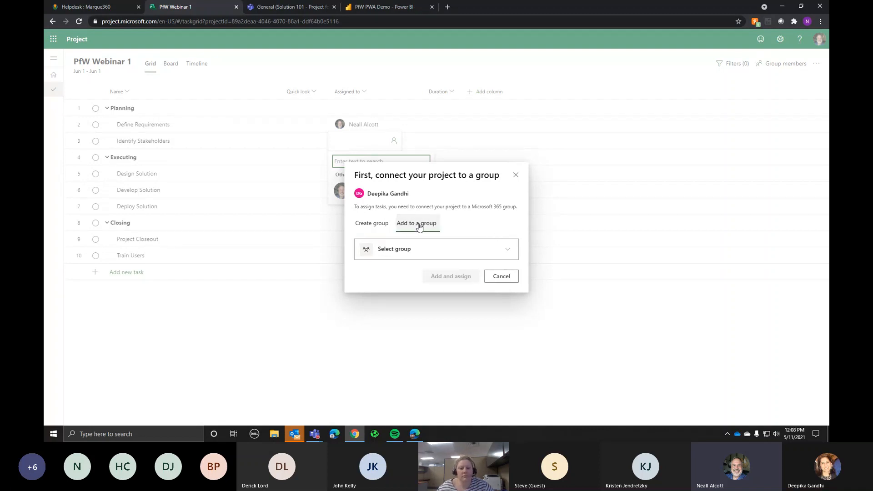
left_click(508, 250)
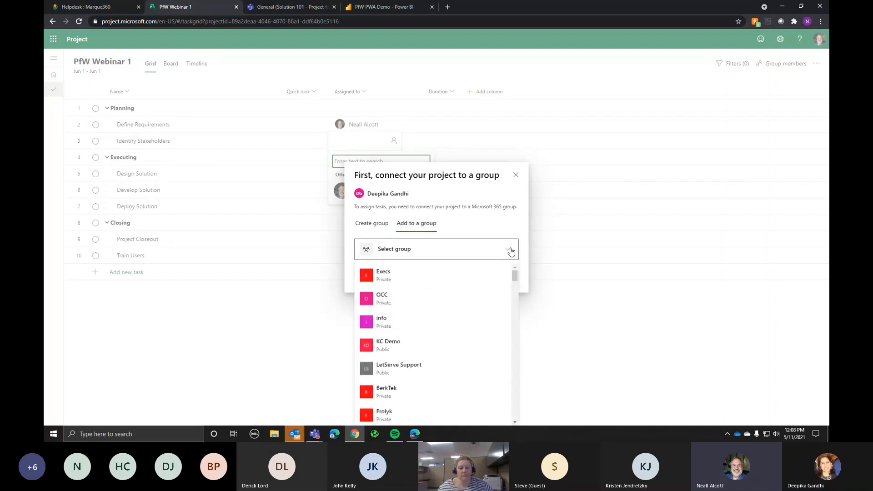
scroll(454, 299, "down", 10)
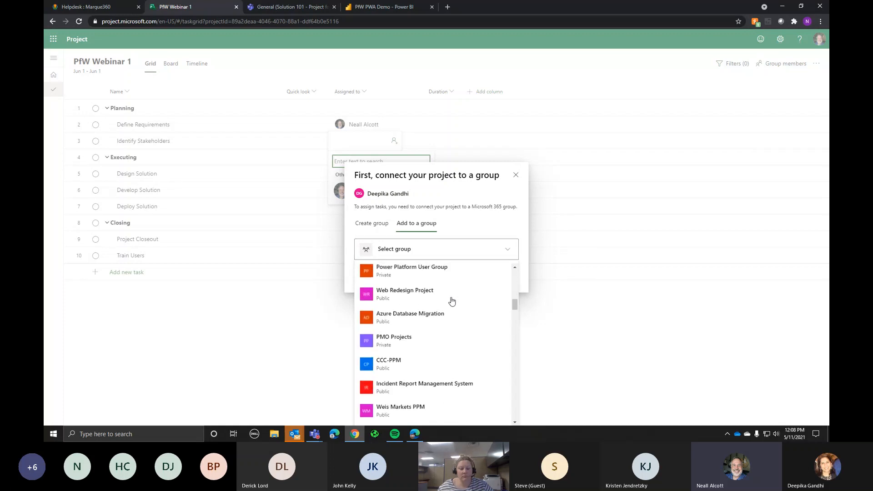
scroll(452, 297, "up", 10)
left_click(372, 222)
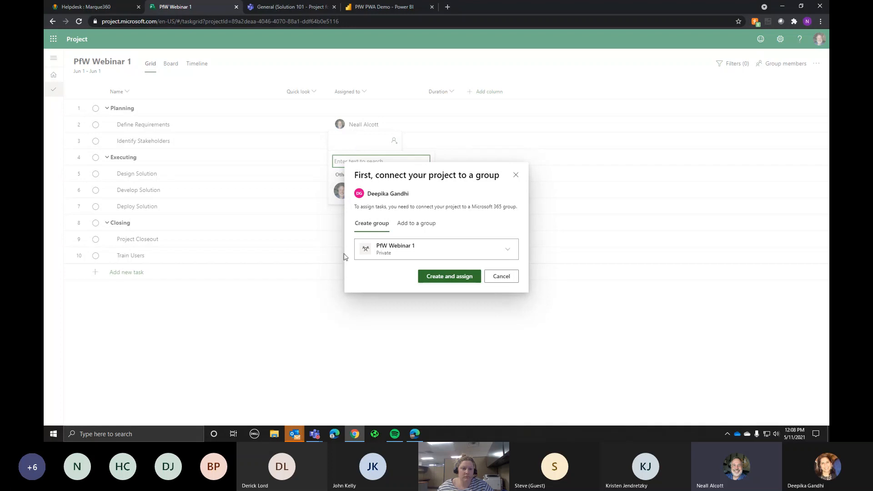
left_click(501, 276)
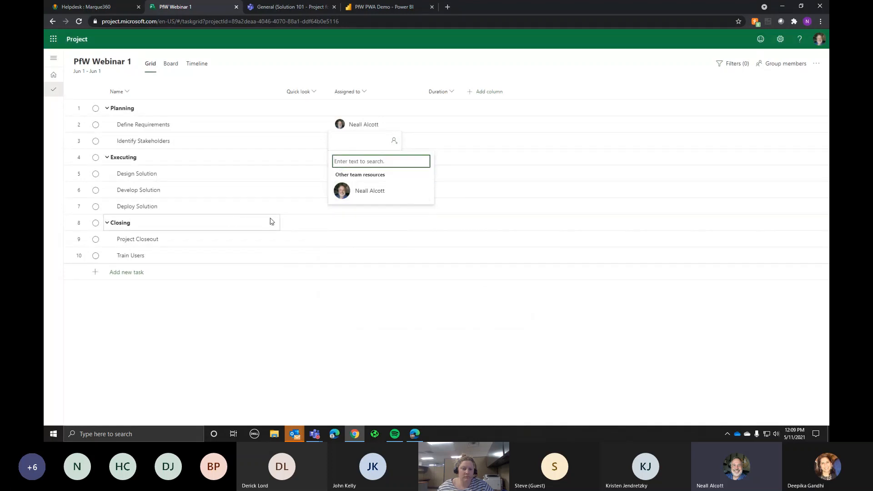
left_click(787, 80)
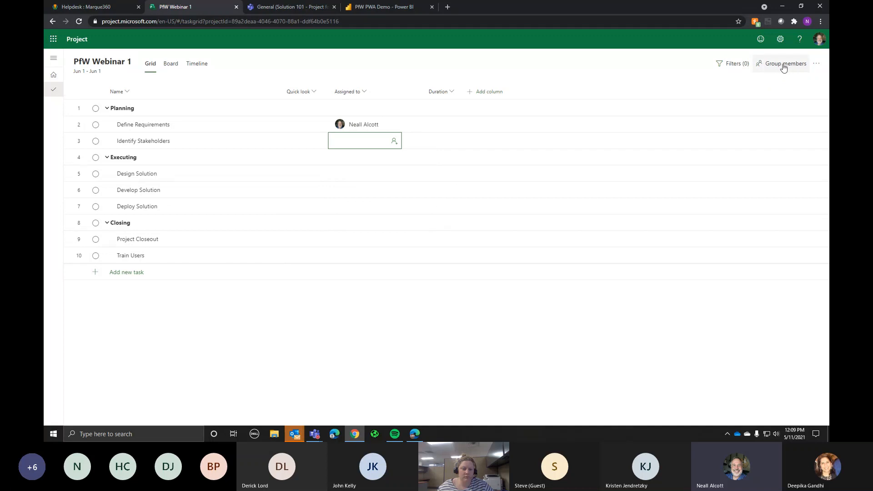
Step: Add three members to the project's group settings and create the PfW Webinar 1 group
left_click(783, 68)
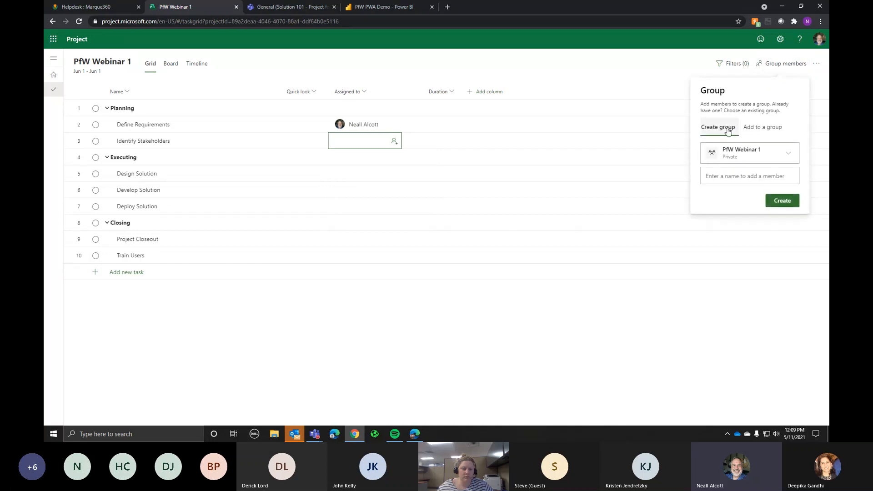
left_click(726, 176)
type("deep")
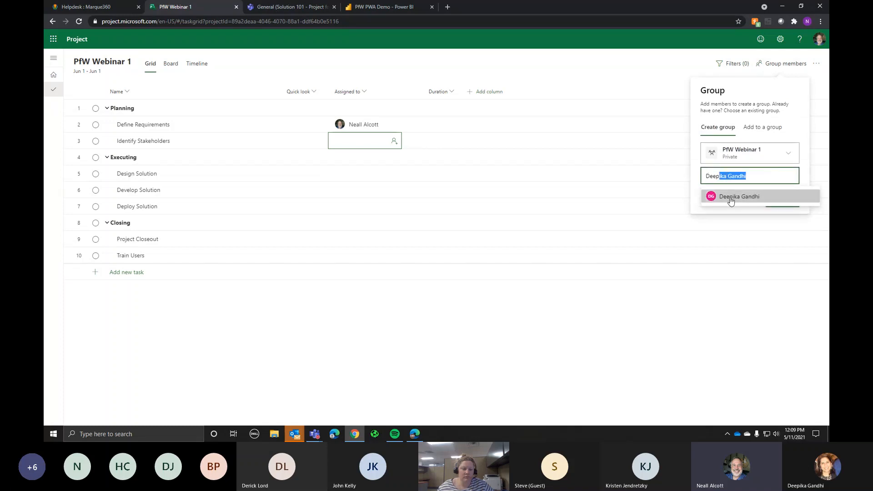
left_click(730, 196)
type("ery")
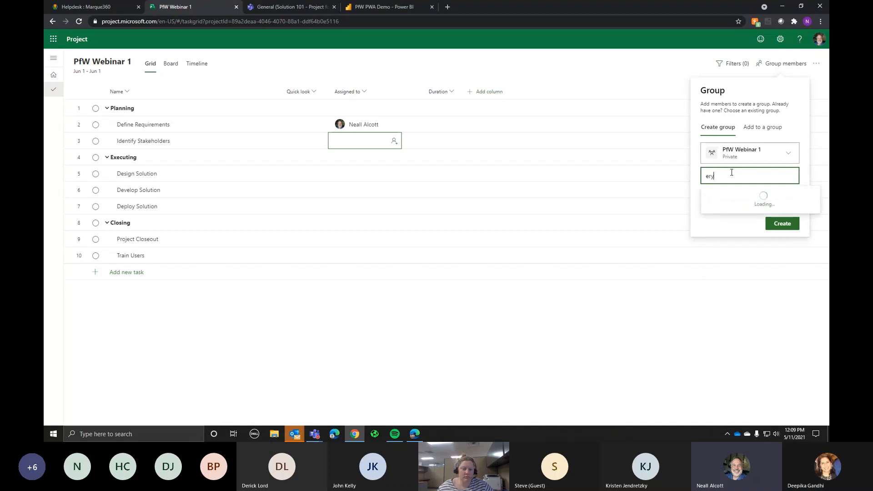
key("Return")
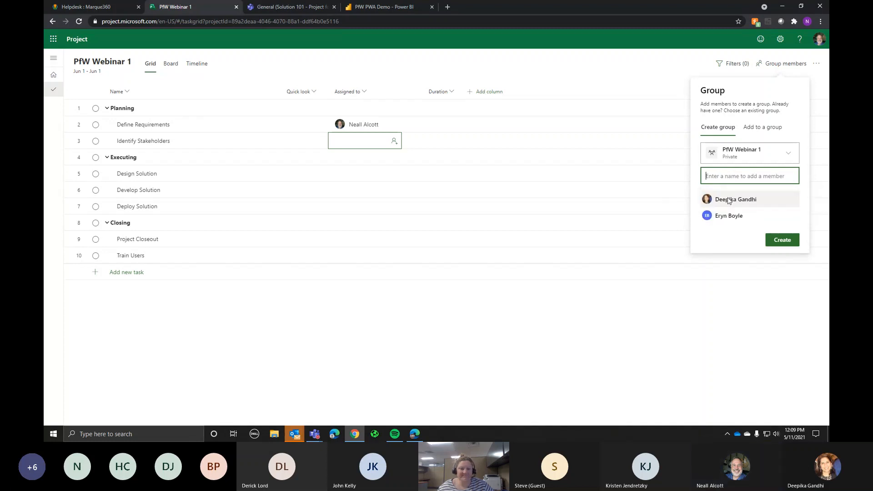
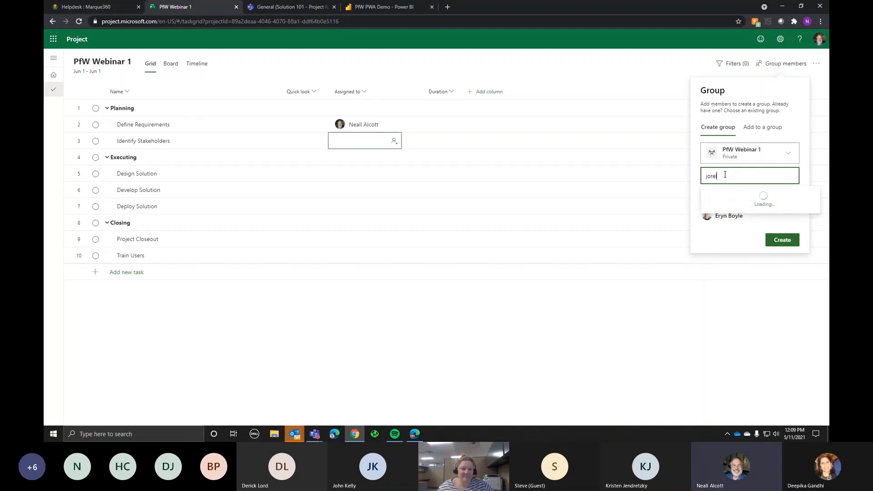
left_click(730, 202)
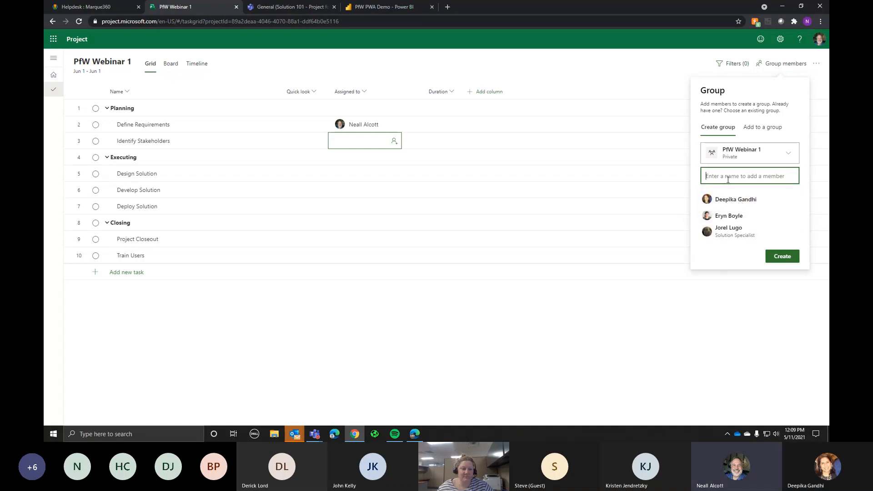
left_click(777, 258)
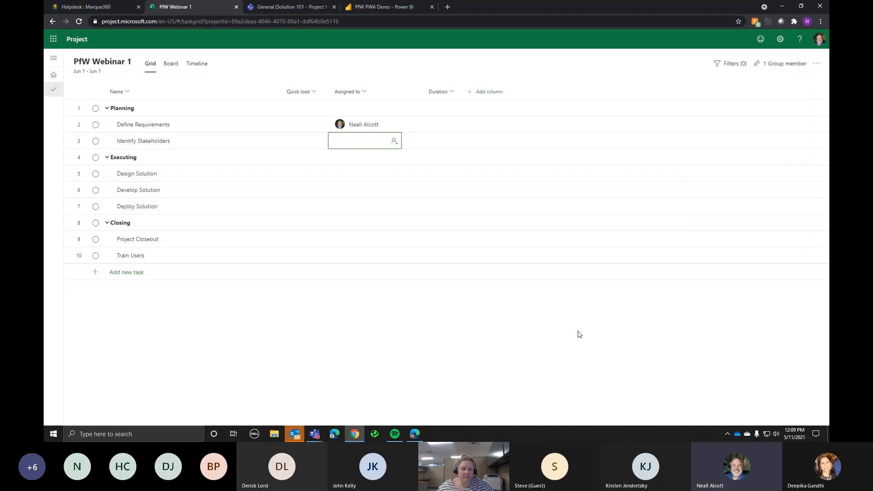
Step: Assign two people to Identify Stakeholders and all four group members to Design Solution
left_click(351, 141)
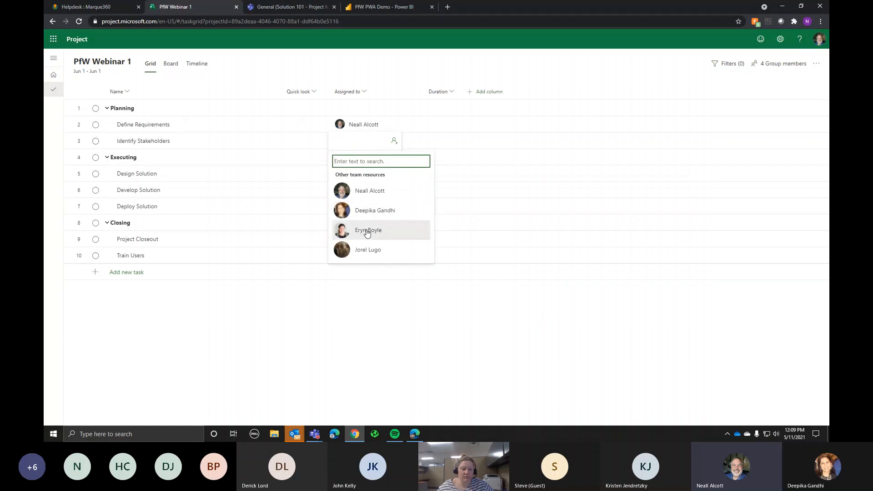
left_click(362, 210)
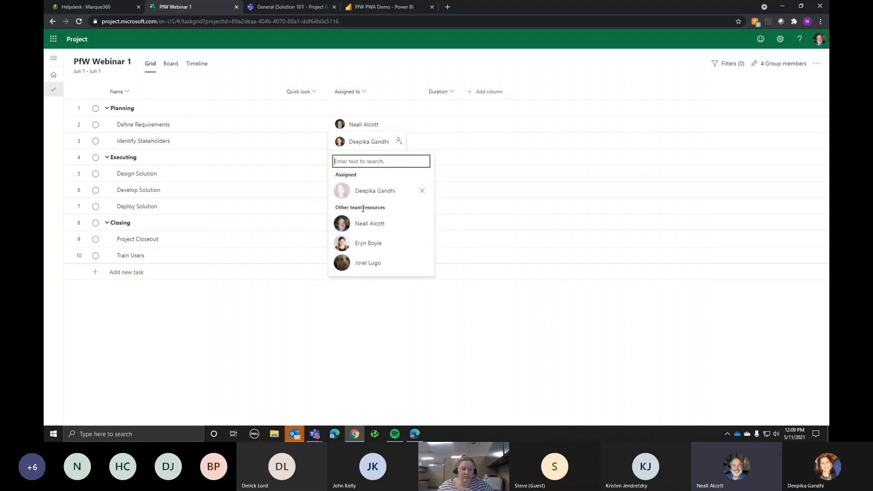
left_click(366, 244)
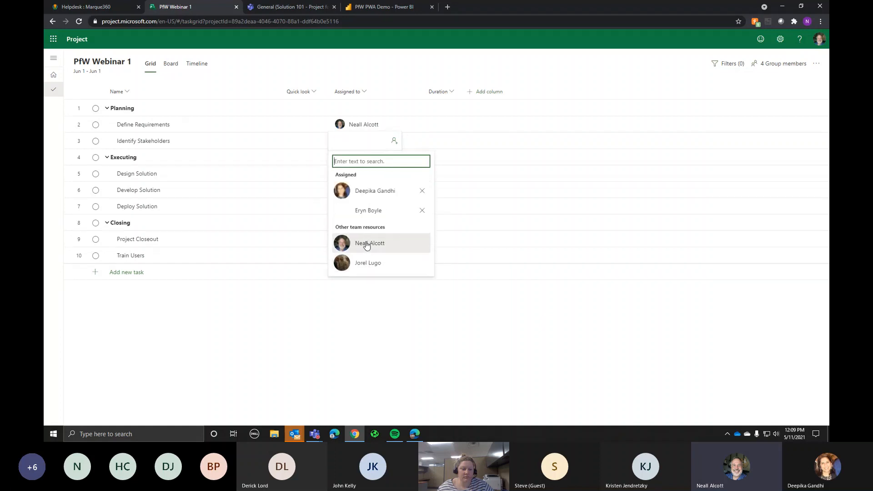
left_click(462, 170)
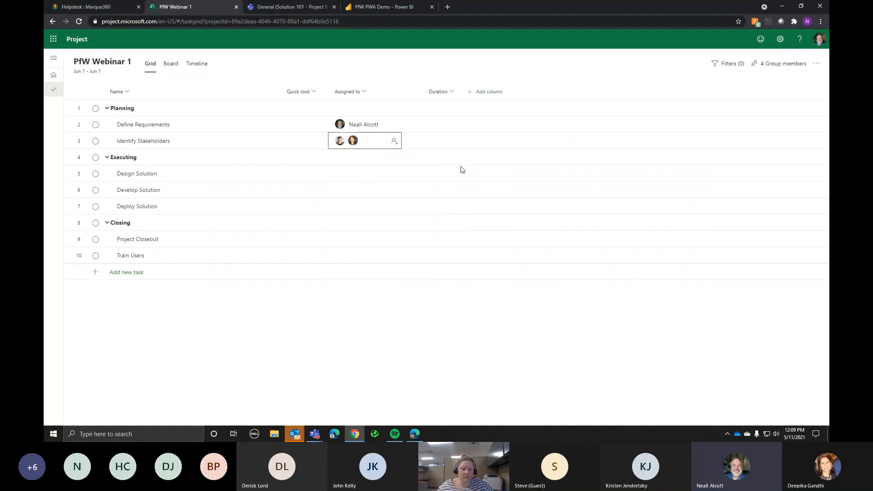
left_click(359, 177)
left_click(366, 225)
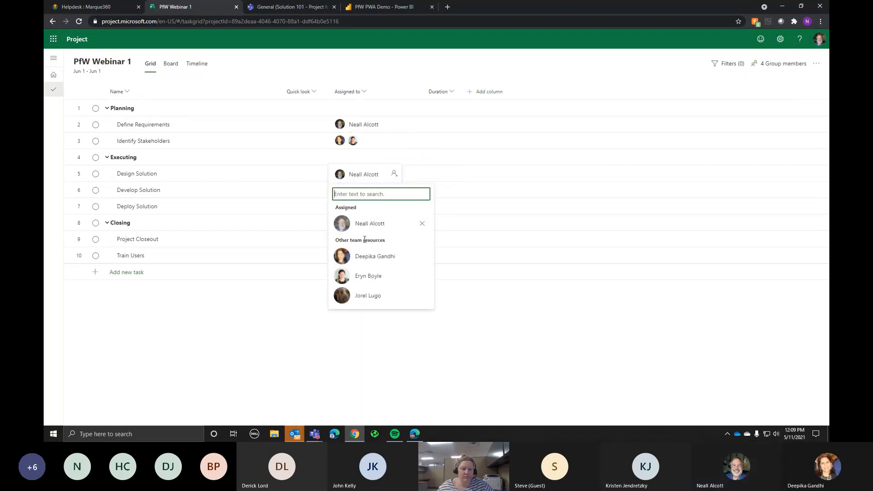
left_click(364, 256)
left_click(363, 276)
left_click(363, 295)
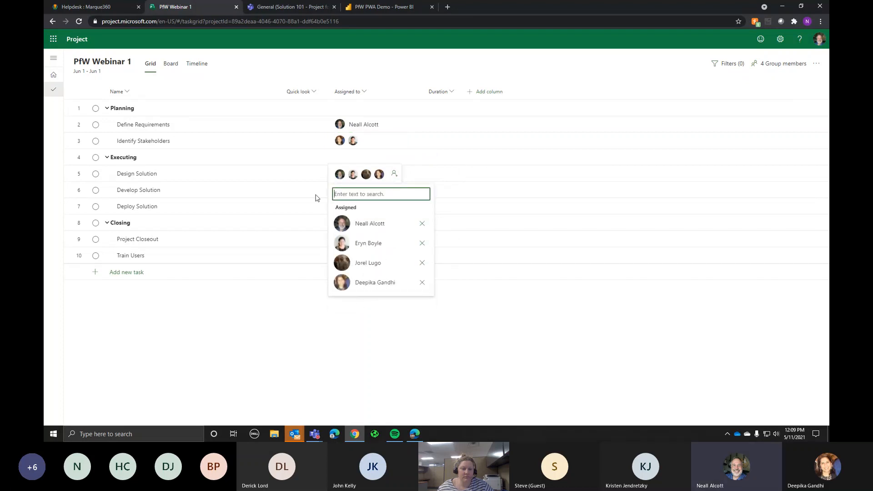
left_click(315, 195)
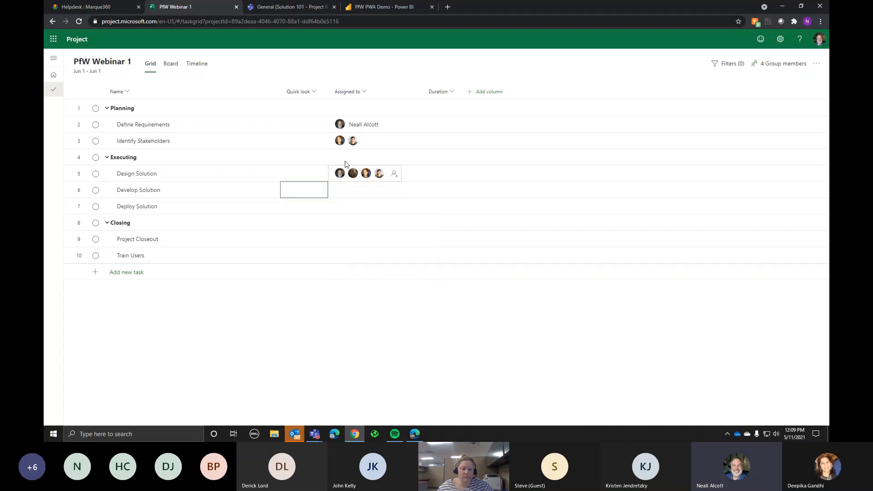
Step: Assign one team member each to Develop Solution and Deploy Solution
left_click(361, 196)
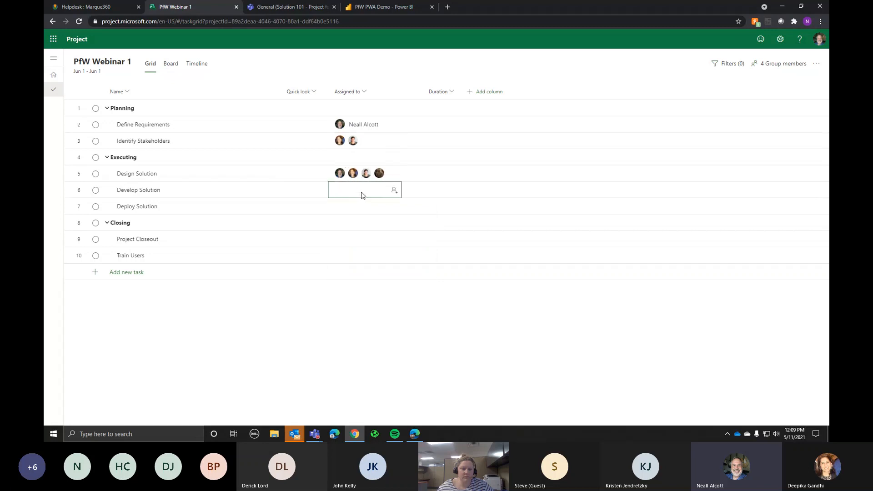
left_click(363, 194)
left_click(379, 257)
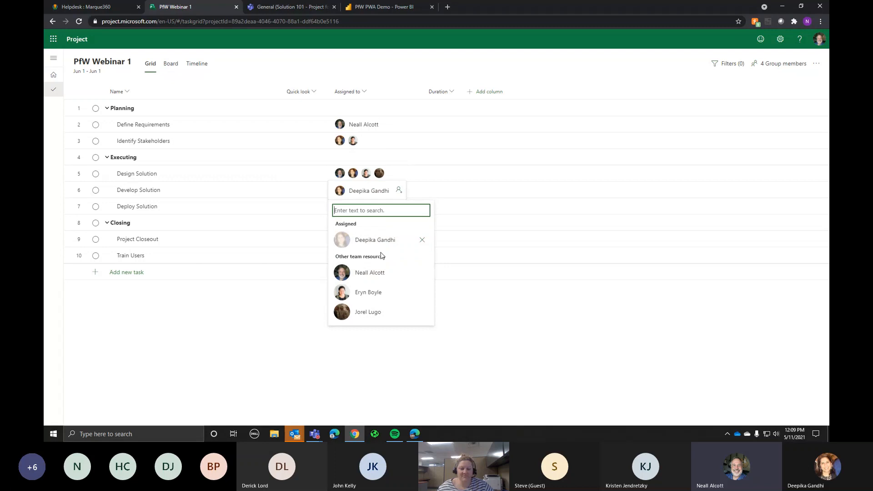
left_click(300, 210)
left_click(356, 212)
left_click(356, 212)
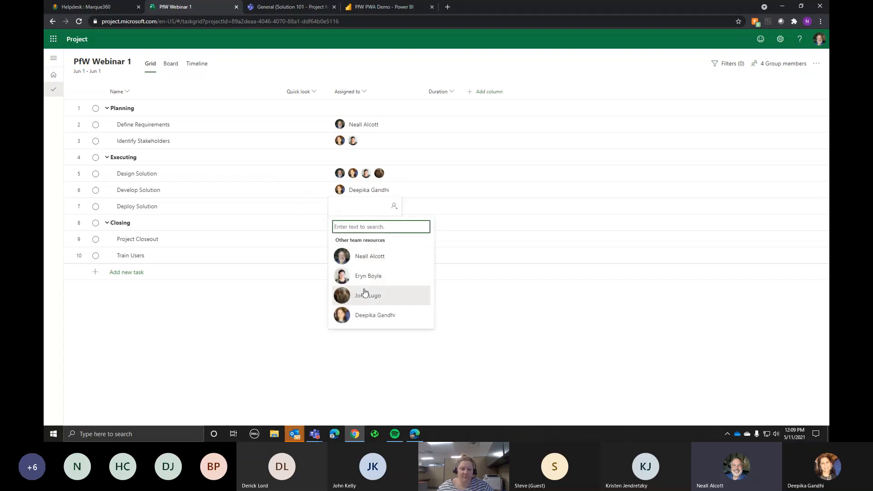
left_click(365, 293)
left_click(317, 223)
Step: Assign one team member each to Project Closeout and Train Users
left_click(340, 226)
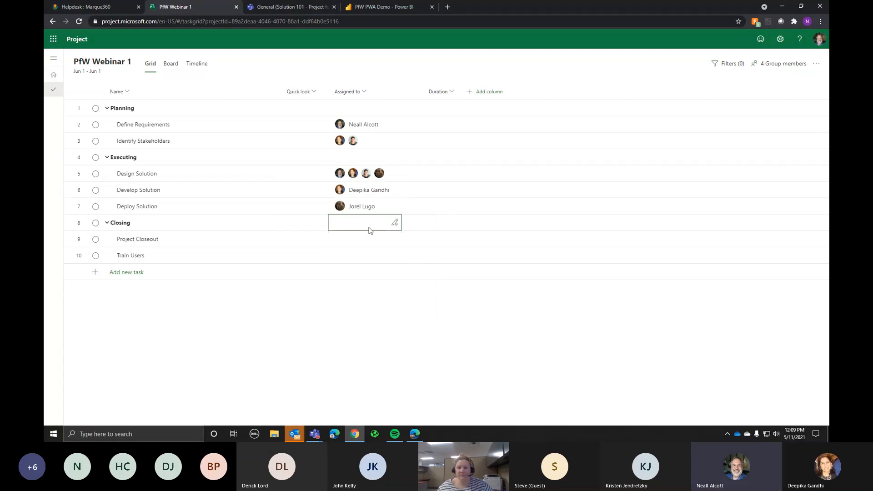
left_click(373, 240)
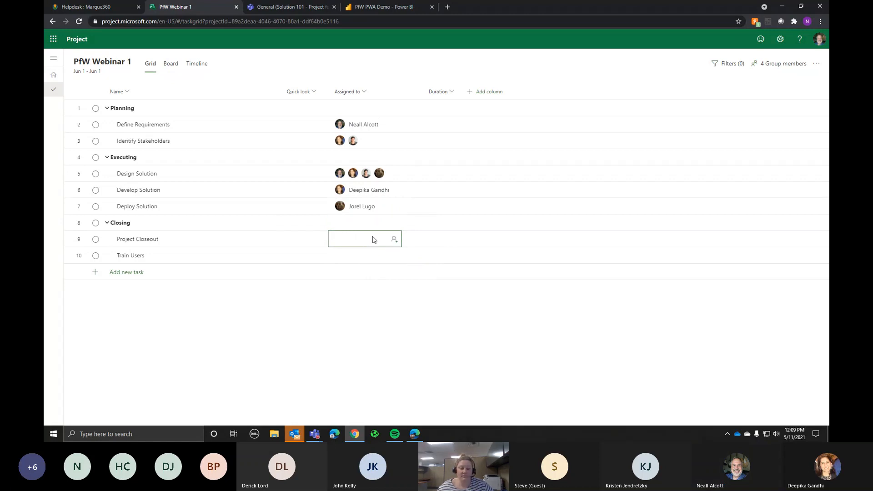
left_click(372, 240)
left_click(367, 292)
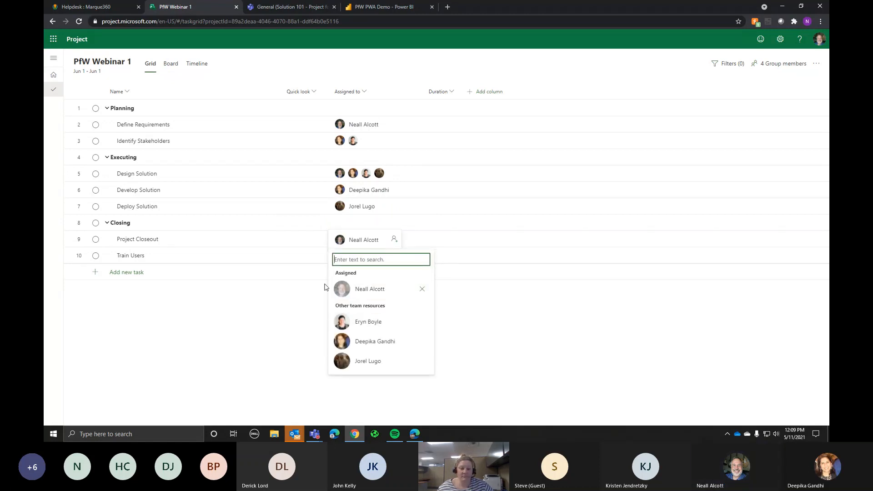
left_click(314, 285)
left_click(351, 261)
left_click(359, 262)
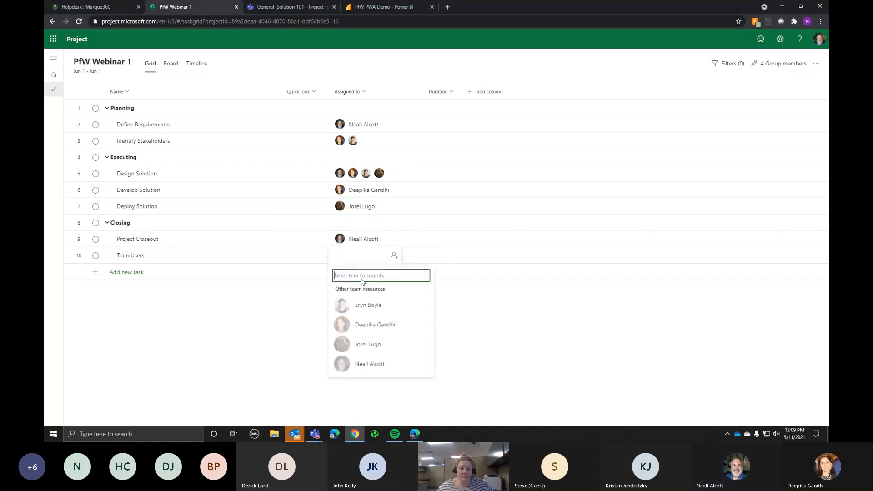
left_click(371, 344)
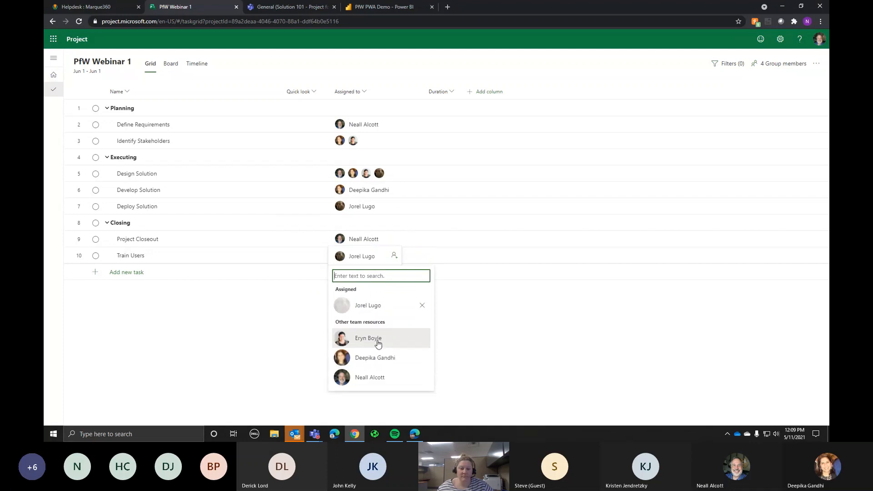
left_click(437, 126)
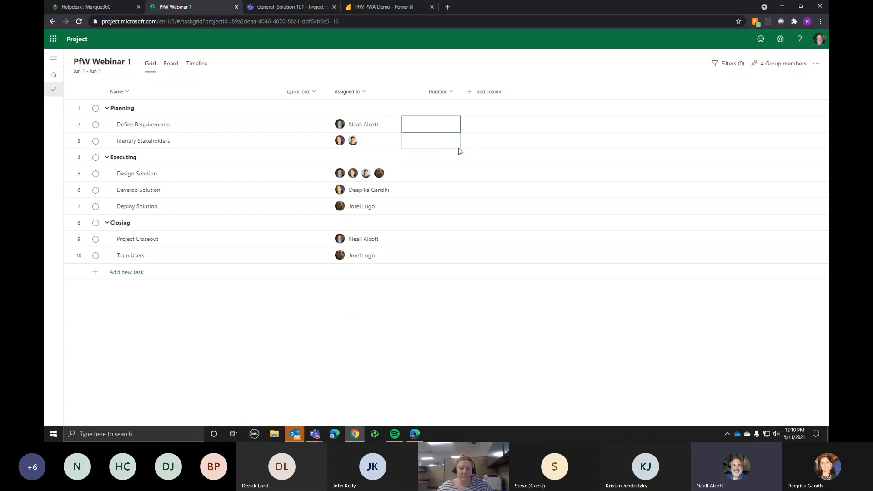
Step: Set durations of 5, 2, 10 and 20 days for Define Requirements through Develop Solution
type("5")
key("Return")
type("2")
key("Return")
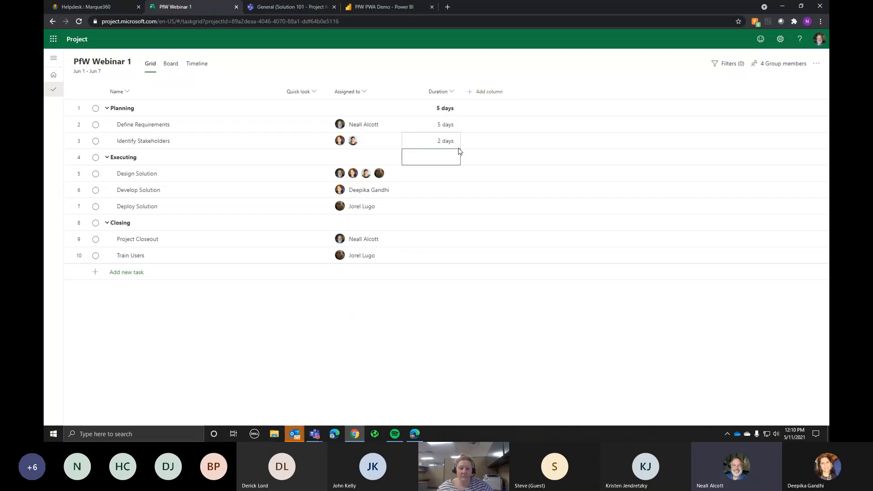
key("Return")
type("10")
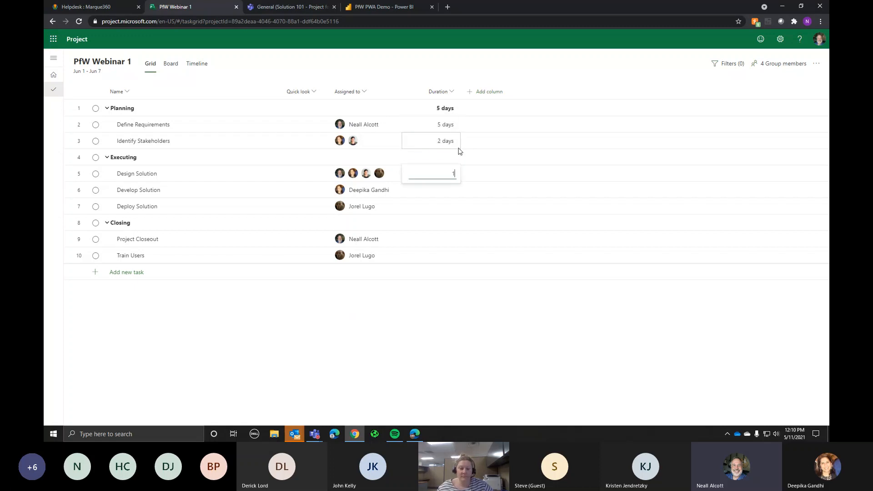
key("Return")
type("20")
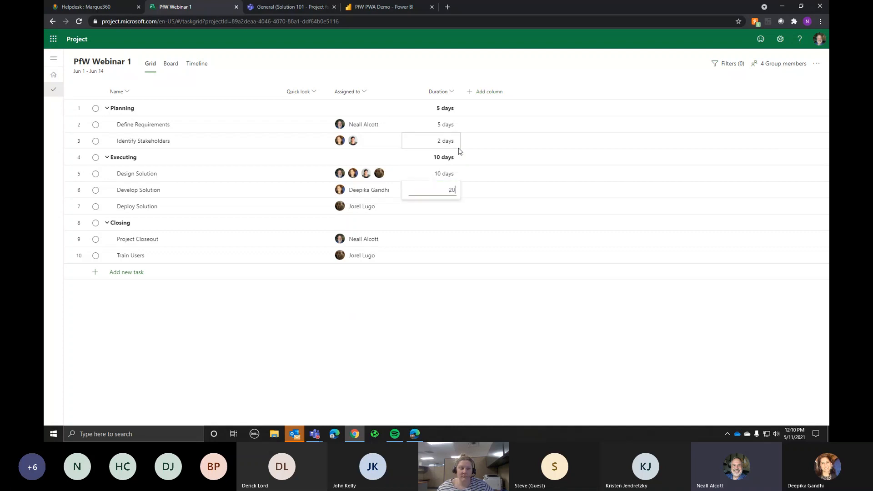
key("Return")
Step: Set durations of 5, 1 and 4 days for Deploy Solution, Project Closeout and Train Users
type("5")
key("Return")
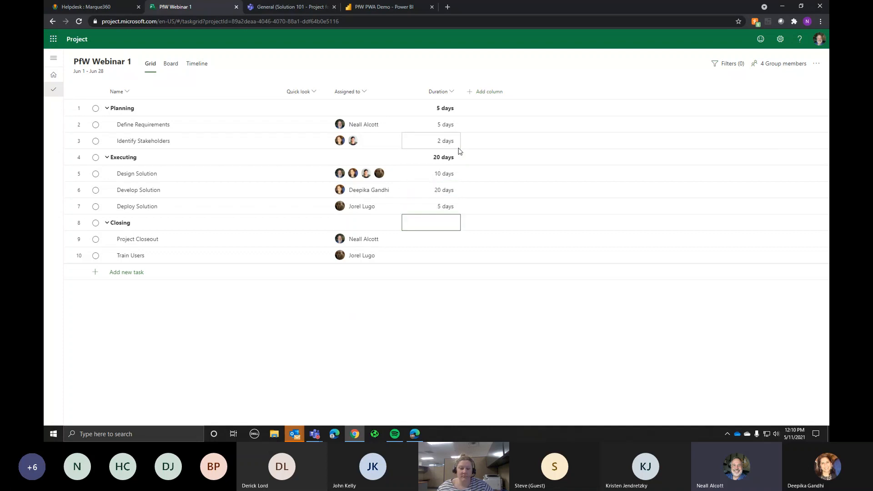
type("1")
key("Return")
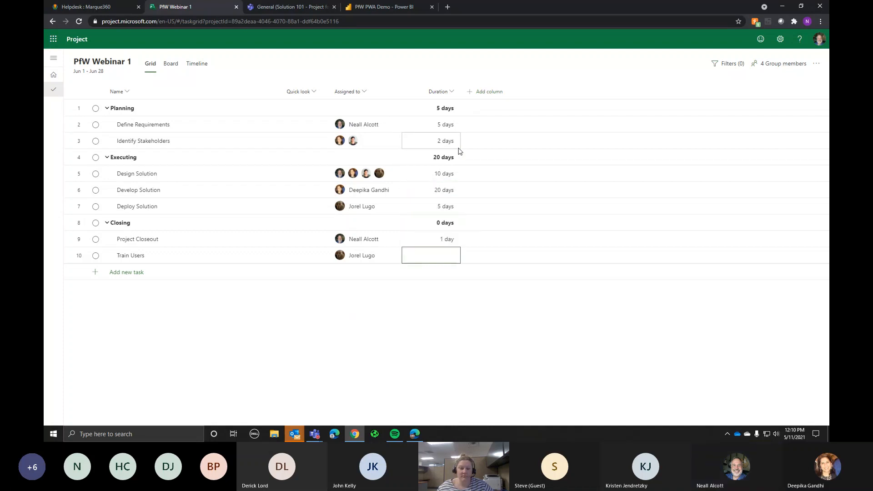
type("4")
key("Return")
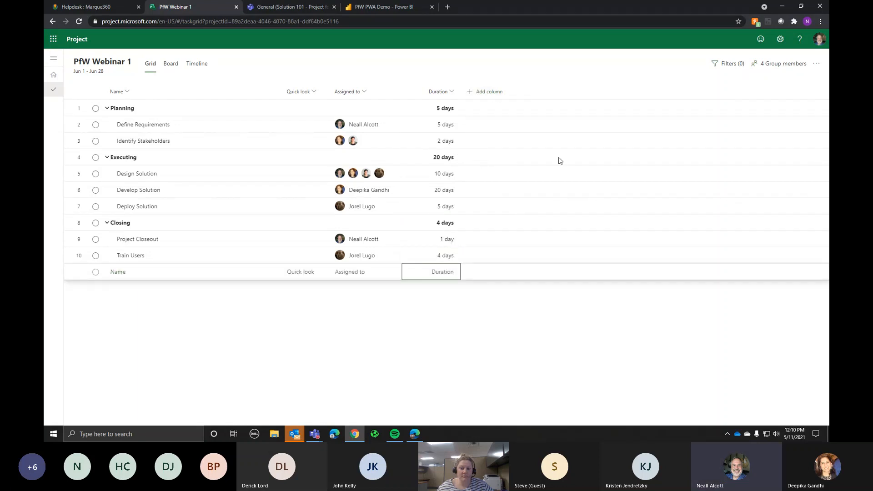
left_click(487, 93)
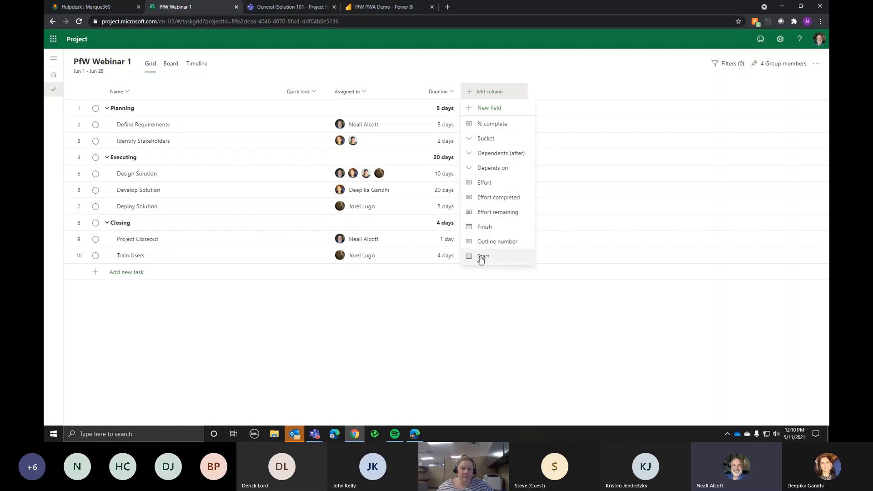
Step: Add % complete, Start and Finish columns to the PfW Webinar 1 task grid
left_click(487, 128)
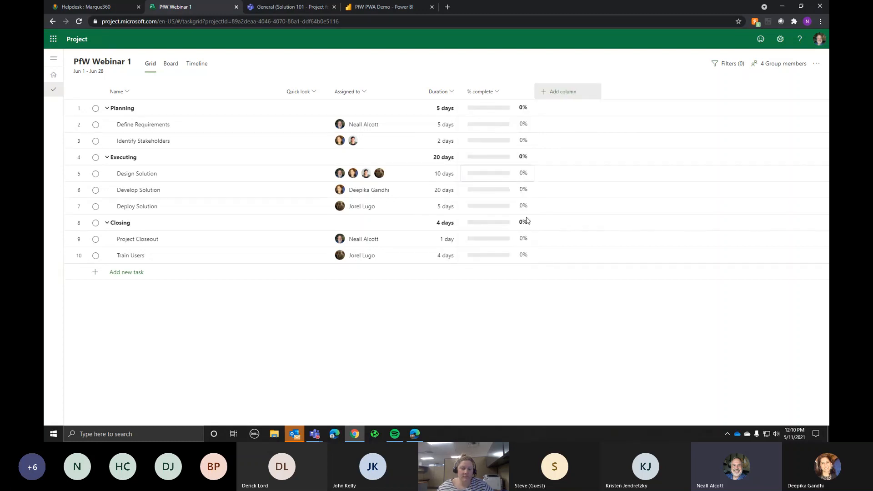
left_click(570, 92)
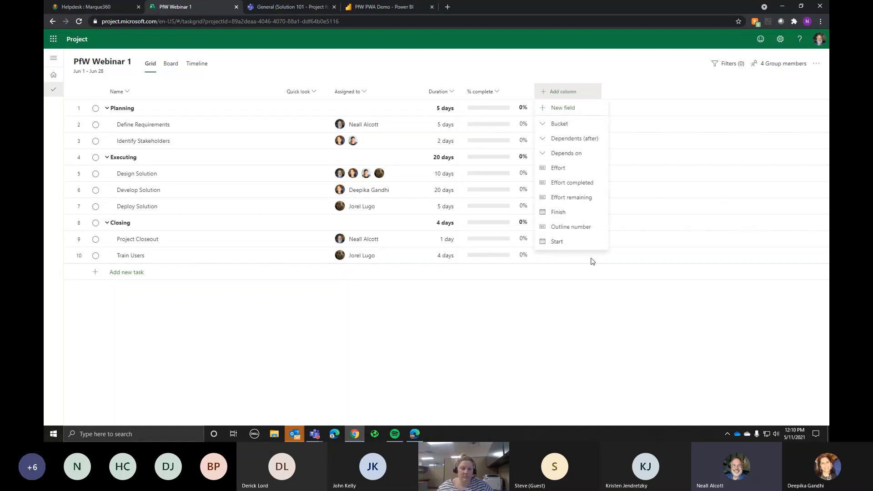
left_click(564, 243)
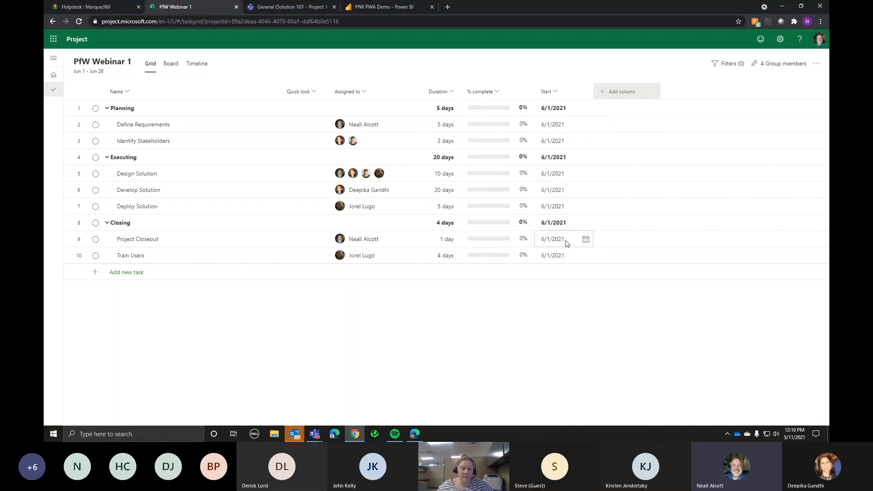
left_click(631, 92)
left_click(616, 211)
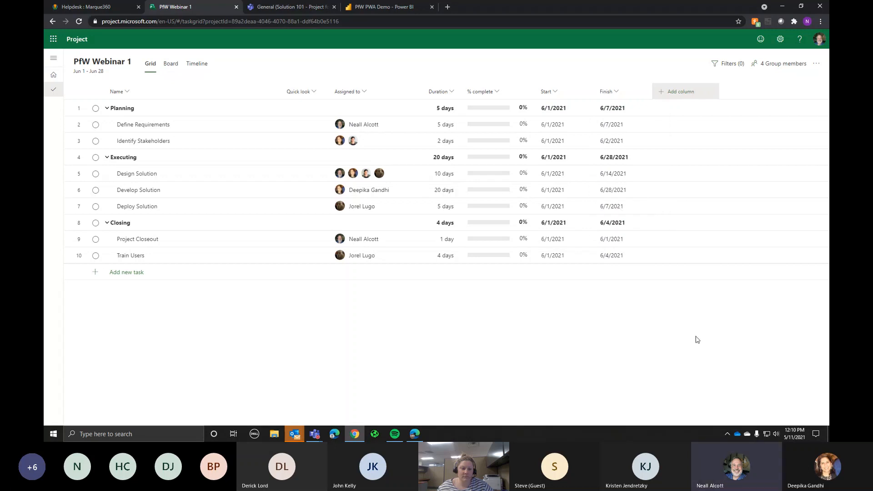
left_click(683, 95)
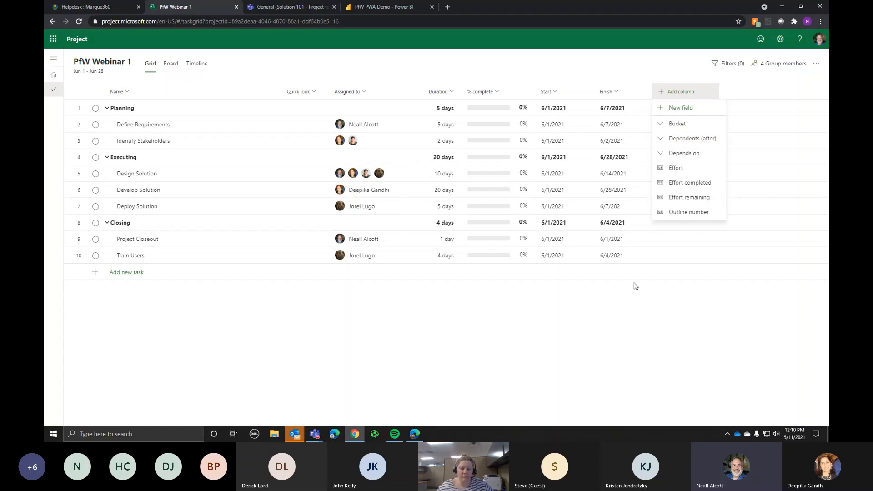
Step: Start a new custom field, review its type options, keep Text, then cancel without creating it
left_click(690, 109)
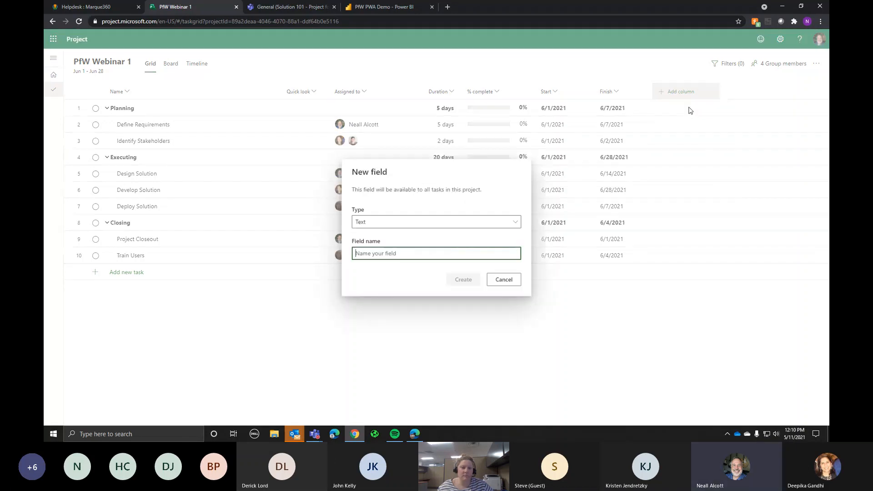
left_click(378, 222)
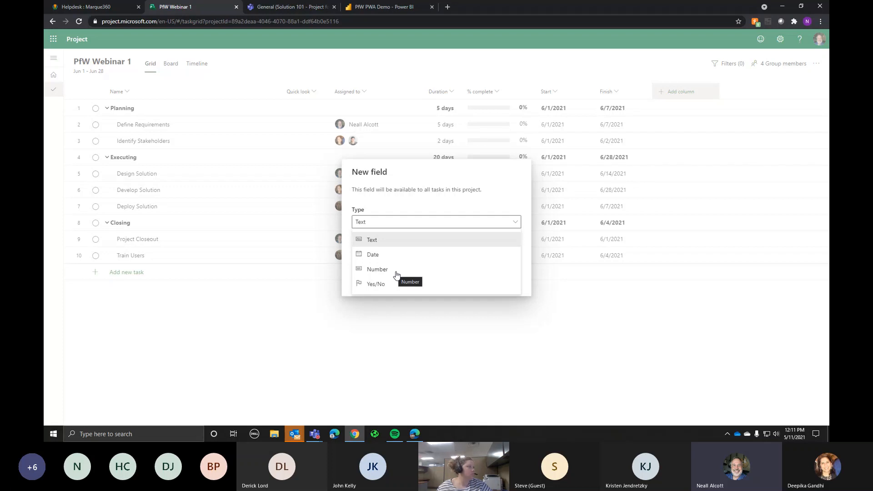
left_click(462, 184)
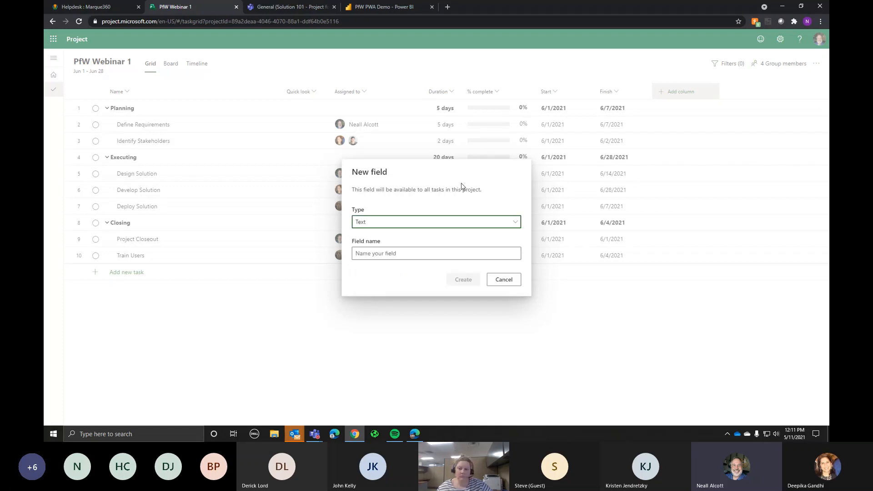
left_click(503, 280)
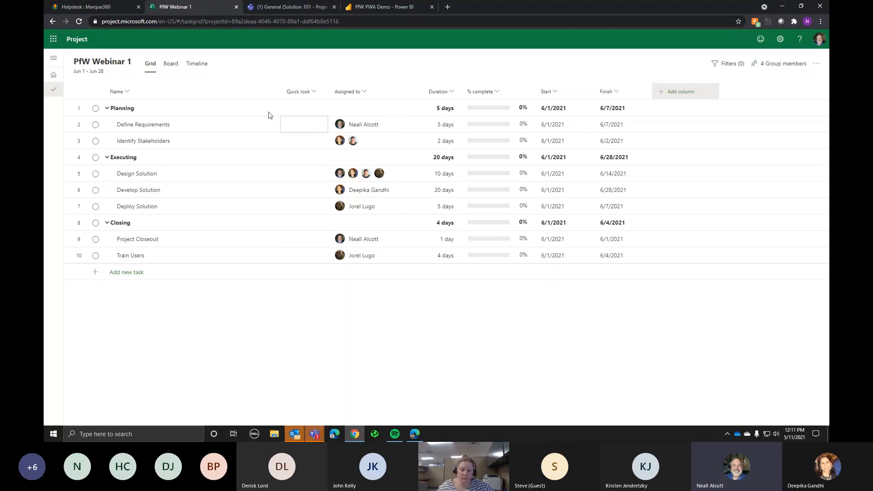
Step: Switch to the Board view and rename the Bucket 1 column to Backlog
left_click(168, 67)
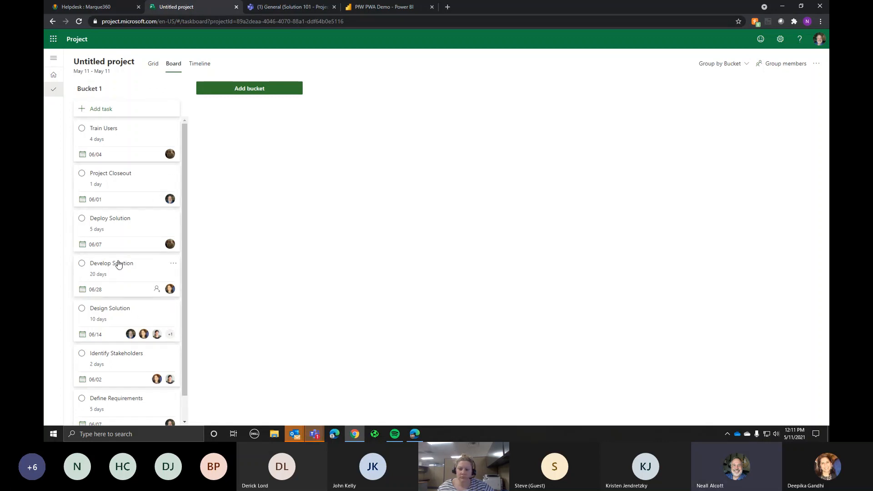
scroll(118, 259, "down", 1)
scroll(118, 260, "up", 1)
left_click(86, 91)
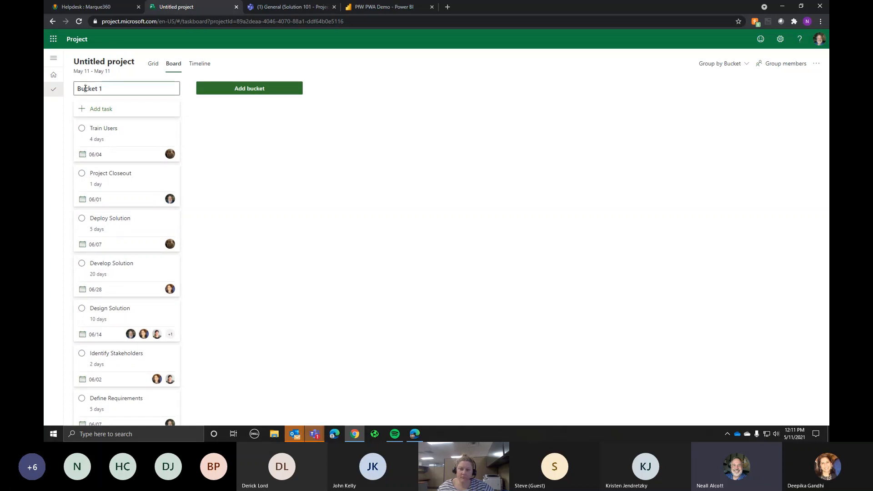
double_click(86, 88)
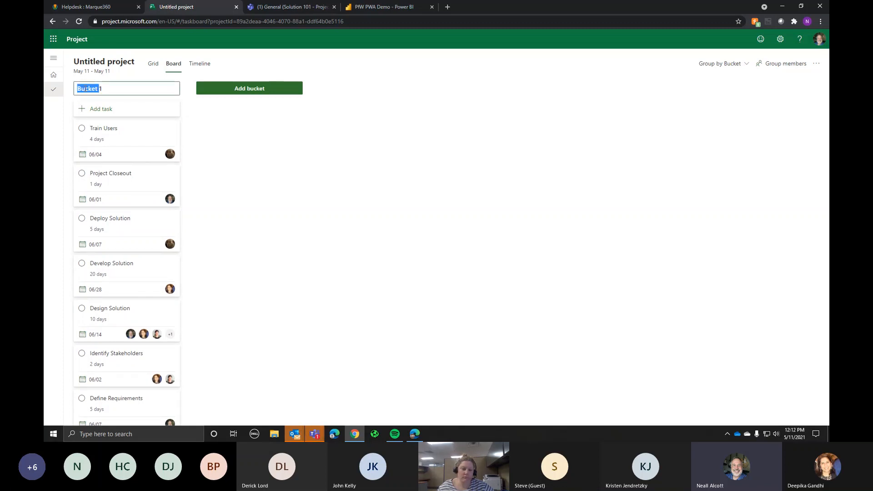
key("BackSpace")
key("Delete")
key("Delete")
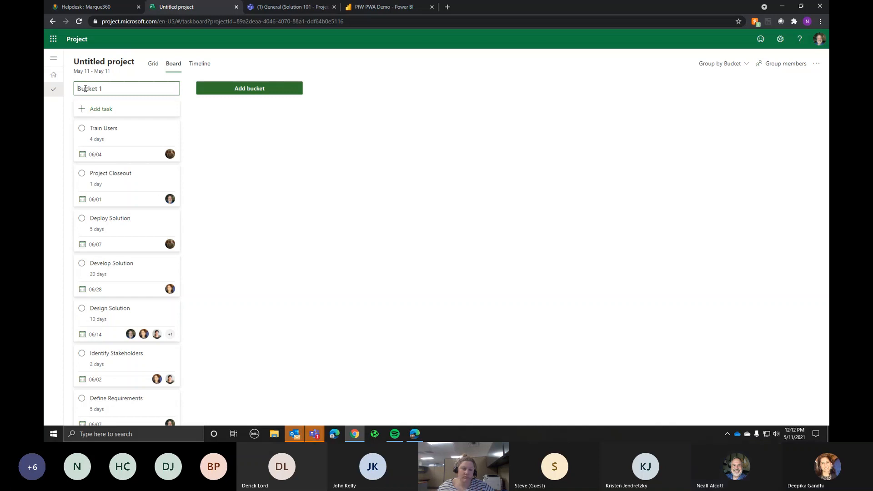
type("Backlog")
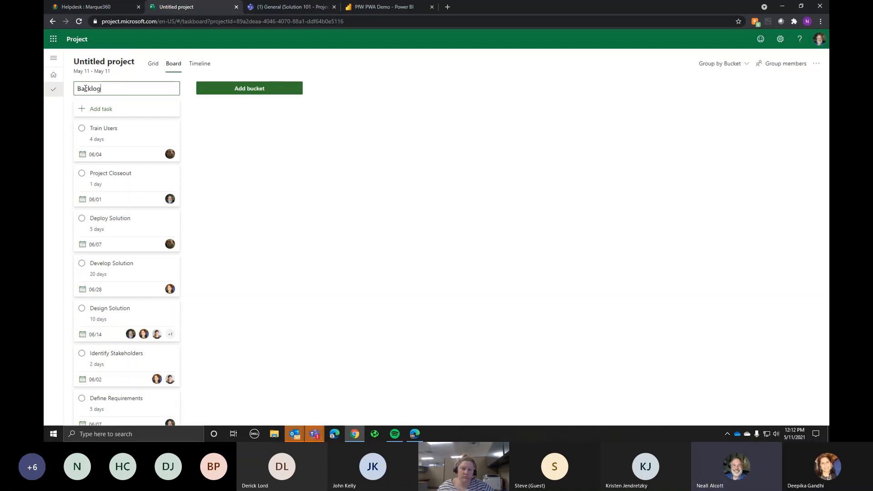
Step: Add two new buckets named Sprint 1 and Sprint2
left_click(274, 88)
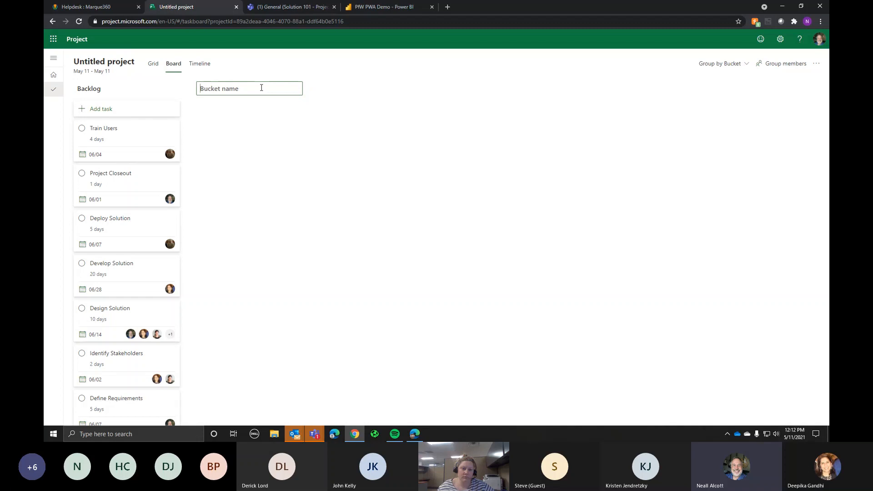
type("Sprint 1")
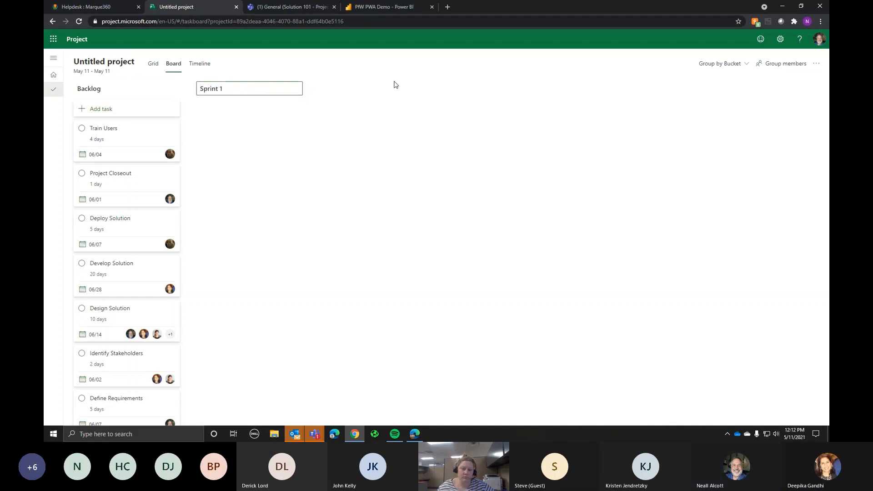
key("Return")
left_click(381, 87)
type("Sprint2")
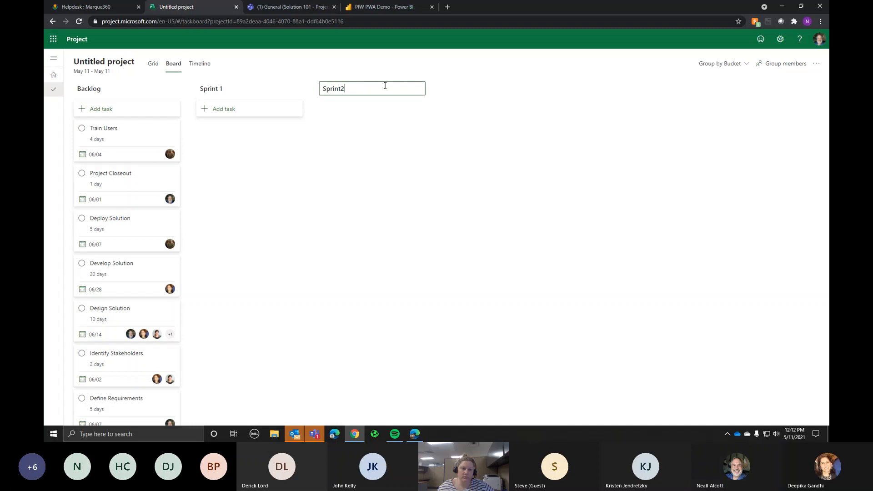
key("Return")
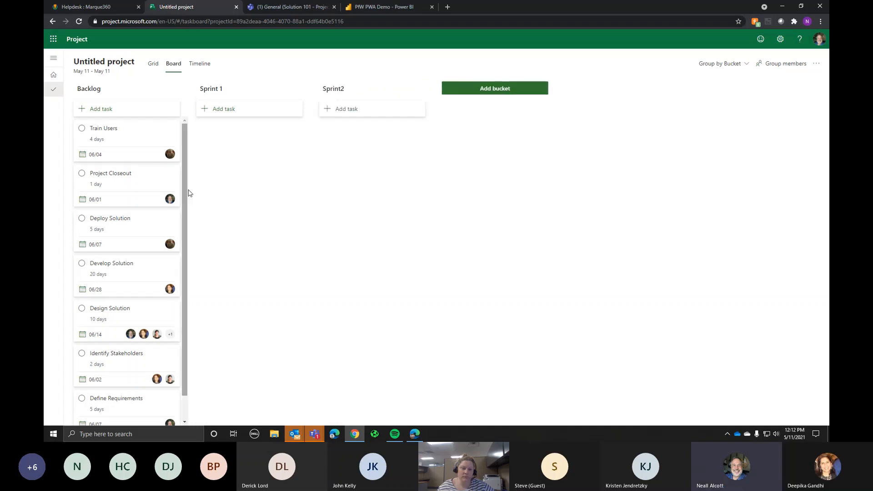
Step: Drag Train Users and Project Closeout cards to Sprint2, and the three Solution cards to Sprint 1
left_click_drag(107, 142, 353, 177)
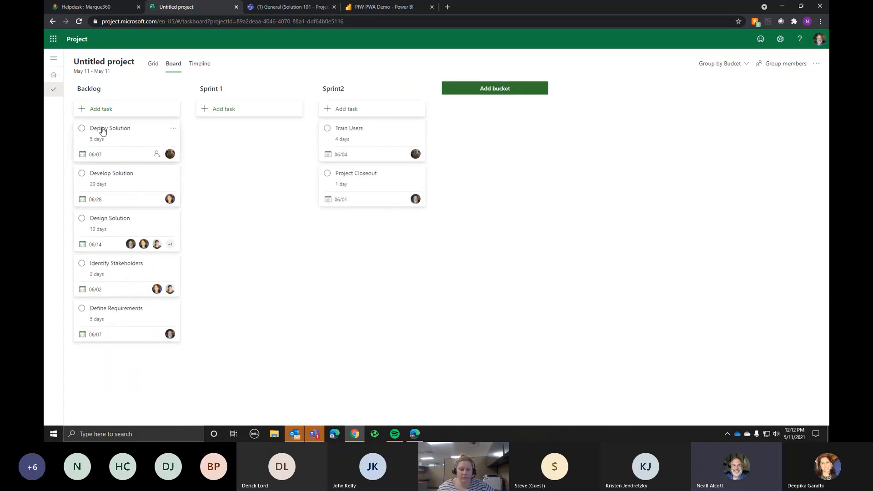
left_click_drag(101, 131, 214, 148)
left_click_drag(109, 131, 218, 175)
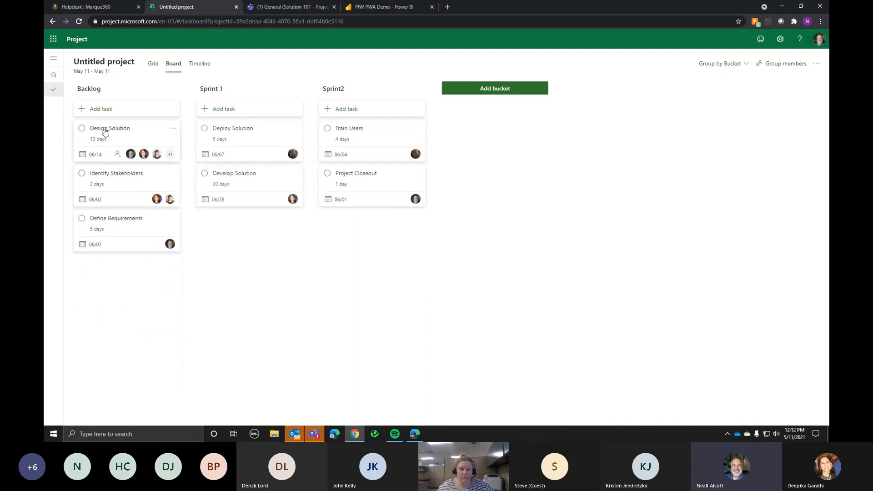
left_click_drag(103, 132, 221, 217)
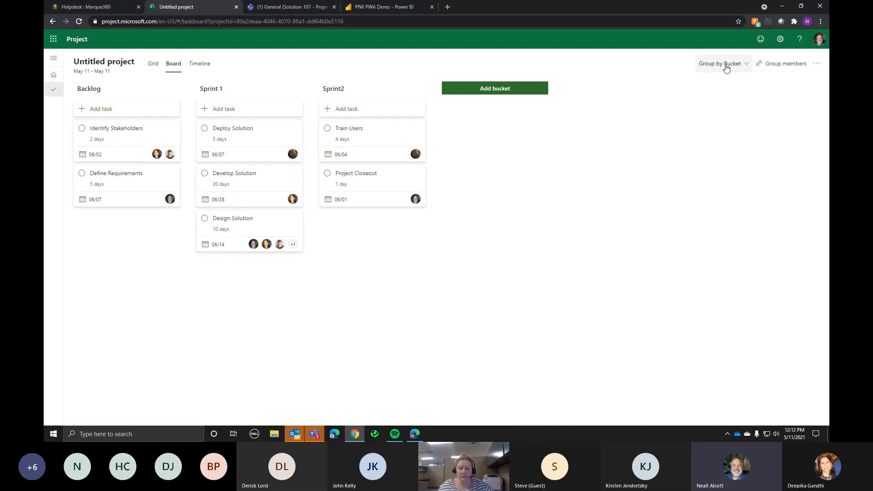
Step: Group the board by Progress, then switch to the Timeline view
left_click(726, 68)
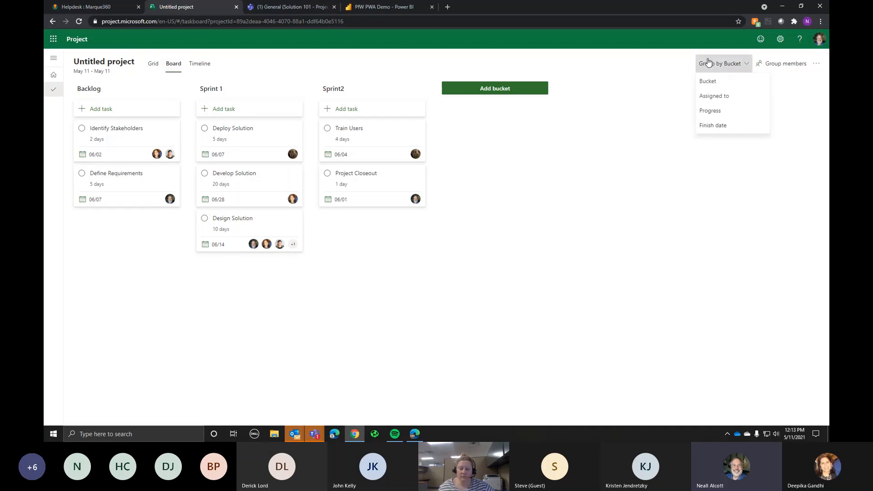
left_click(707, 110)
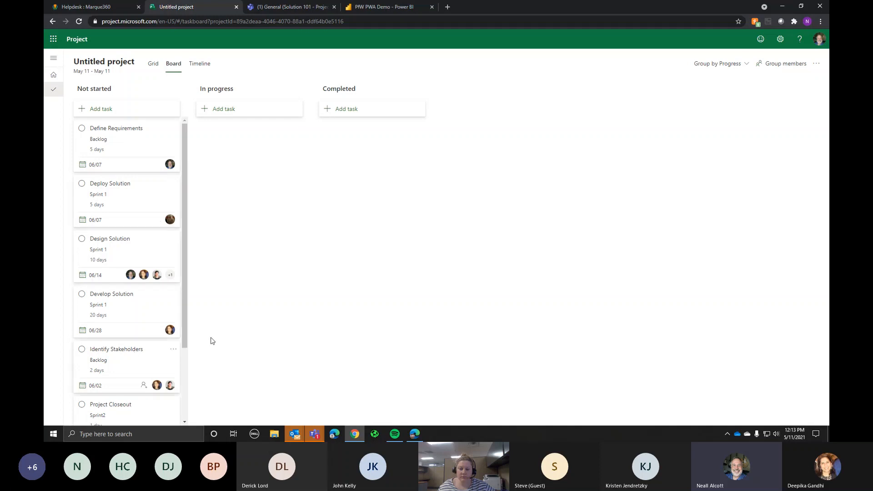
left_click(199, 64)
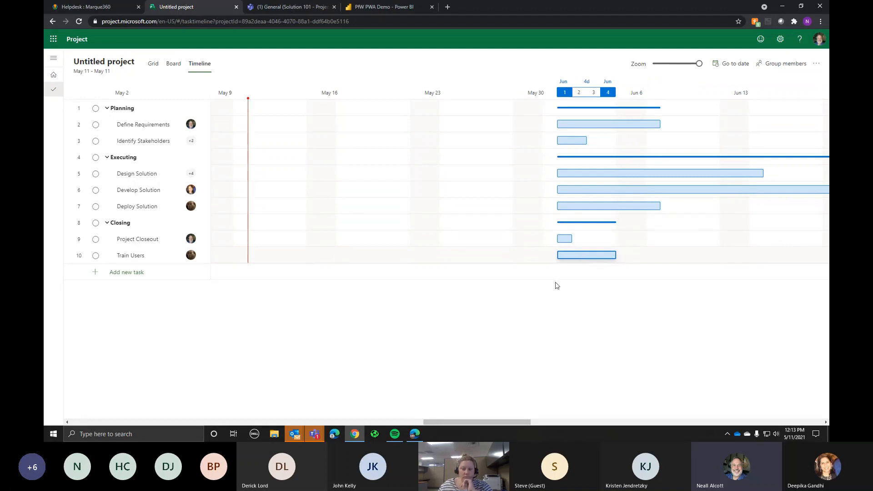
Step: Link Define Requirements → Identify Stakeholders → Design → Develop Solution, and Deploy → Project Closeout → Train Users
left_click_drag(510, 417, 541, 424)
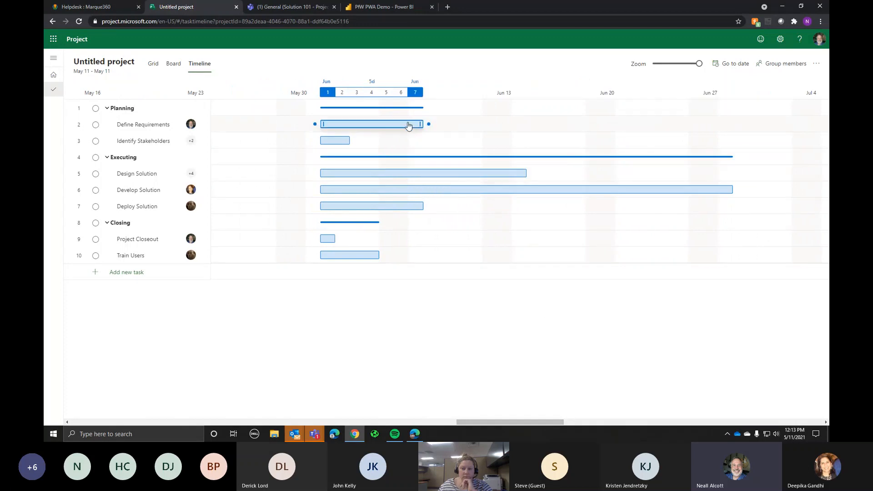
left_click_drag(428, 123, 314, 141)
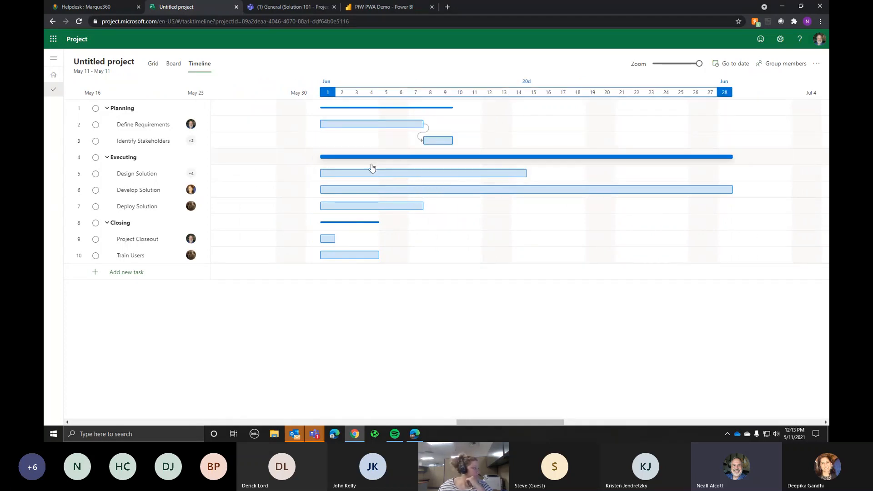
left_click_drag(421, 153, 335, 173)
left_click_drag(663, 175, 318, 189)
left_click_drag(428, 207, 429, 209)
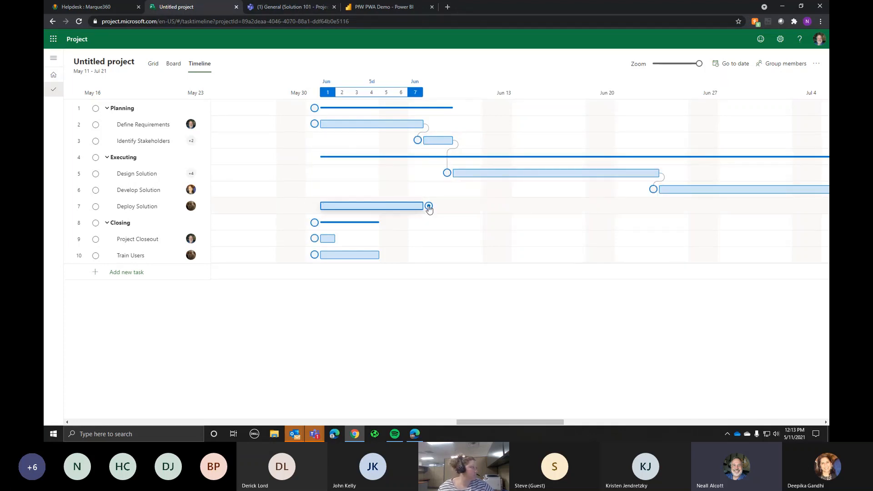
left_click_drag(375, 217, 315, 238)
left_click_drag(440, 238, 317, 254)
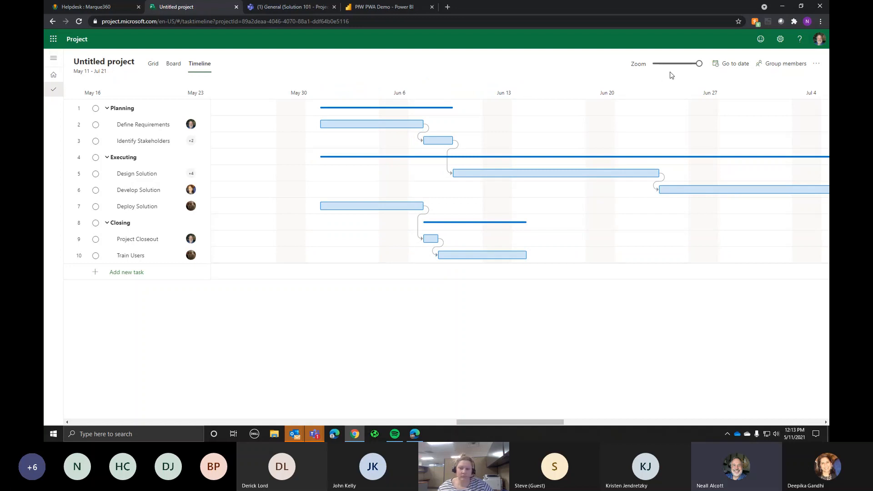
Step: Zoom the timeline out and make Deploy Solution follow Develop Solution, extending the finish to Aug 4
left_click_drag(698, 64, 682, 67)
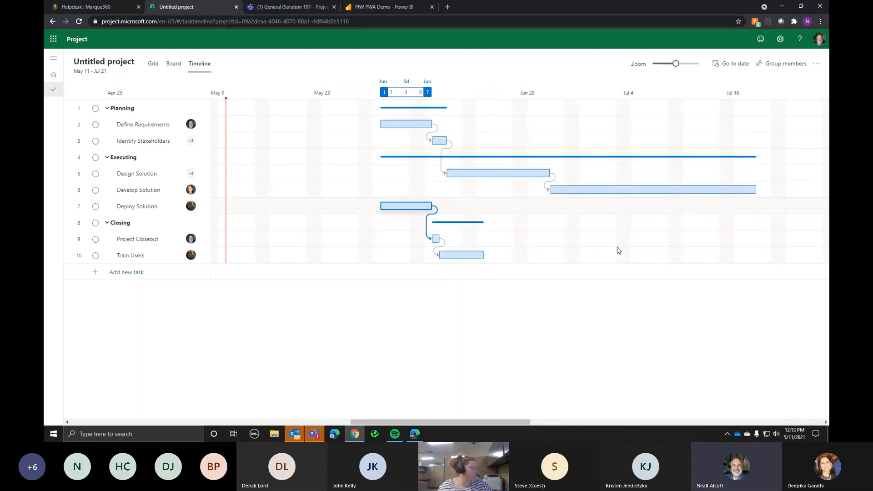
mouse_move(759, 192)
left_click_drag(761, 190, 381, 205)
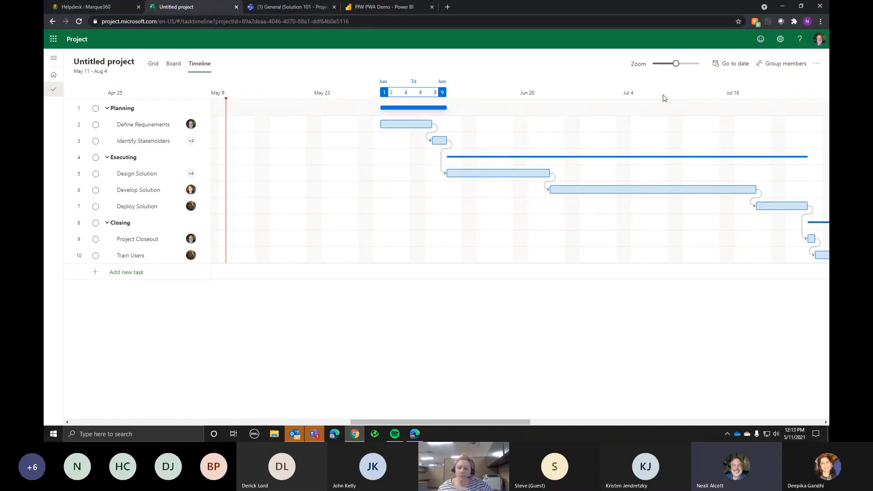
left_click_drag(676, 64, 671, 64)
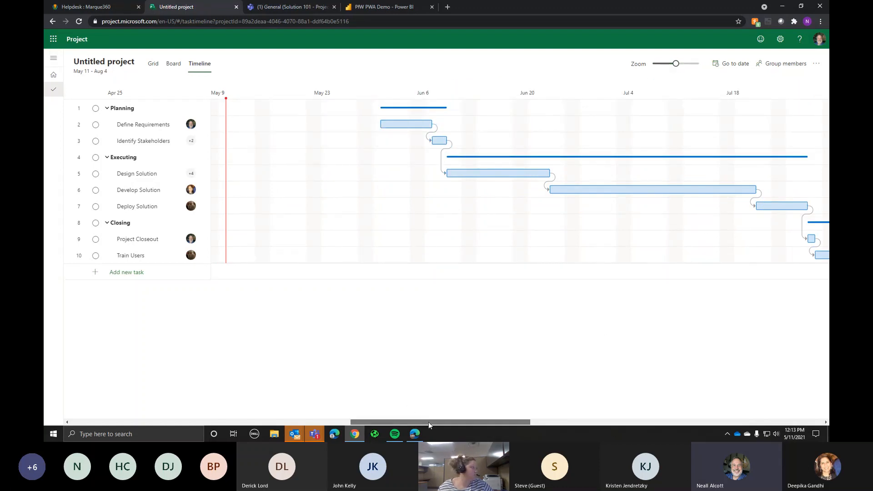
mouse_move(428, 422)
left_mouse_down()
mouse_move(465, 424)
mouse_move(444, 421)
left_mouse_up()
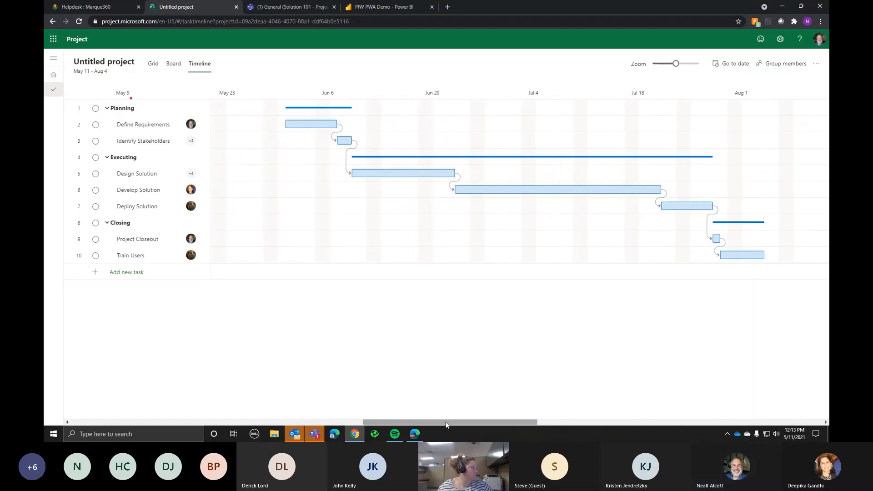
Step: Complete Define Requirements, Identify Stakeholders and Design Solution; set Develop and Deploy Solution in progress; show Grid
left_click(173, 63)
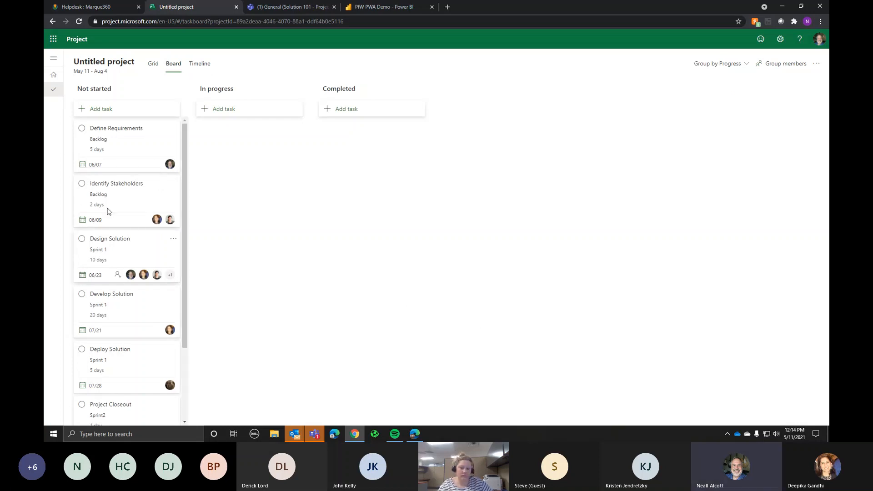
left_click_drag(105, 127, 337, 132)
left_click_drag(101, 130, 315, 195)
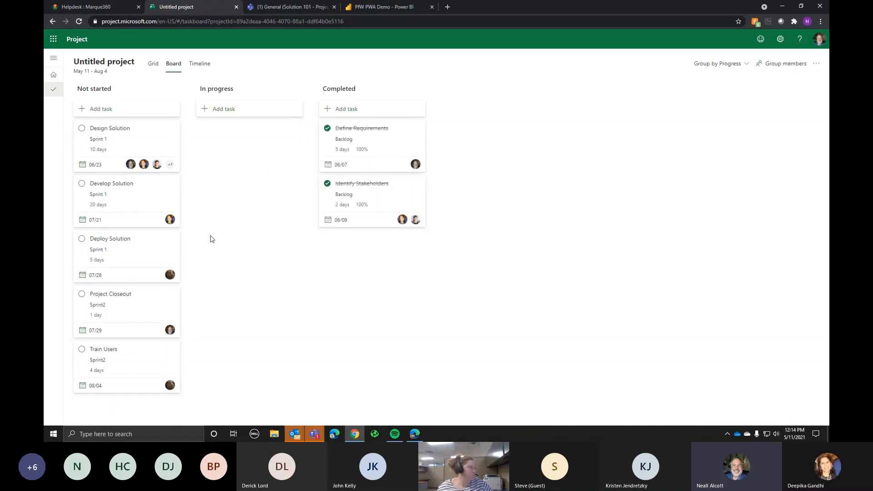
left_click(81, 129)
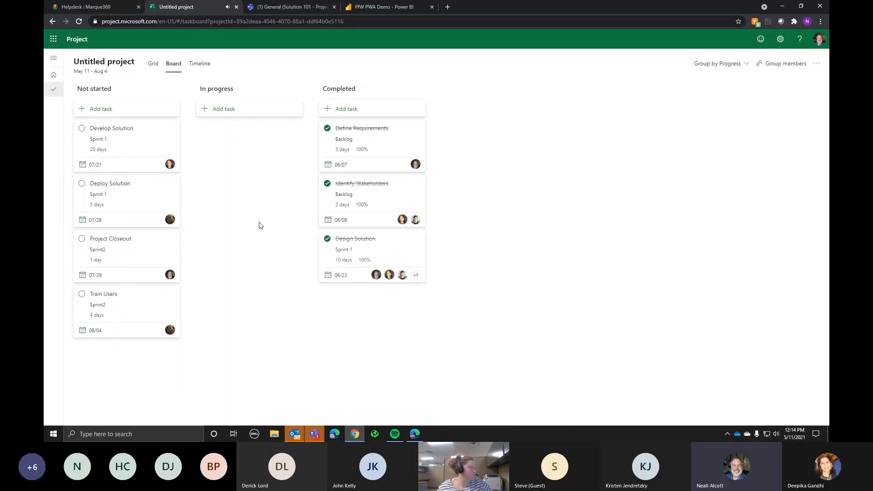
left_click_drag(109, 129, 255, 200)
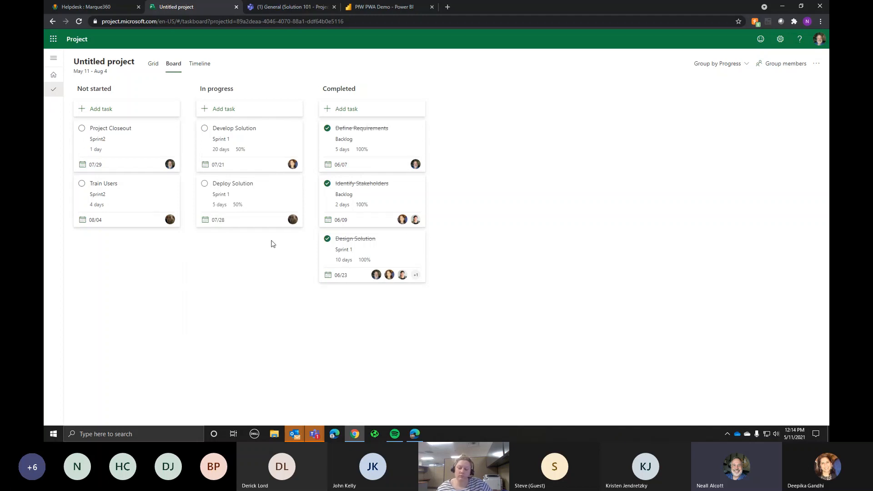
left_click(153, 64)
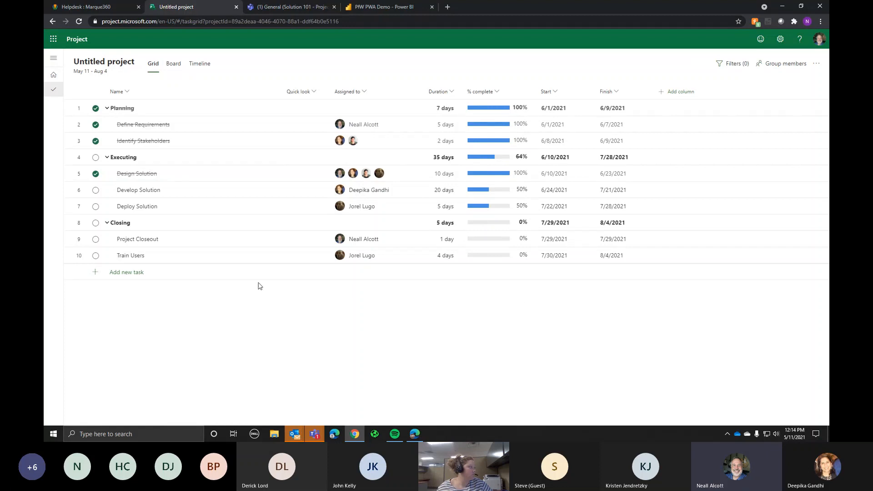
Step: Complete Develop Solution, rename the project PfW Webinar 1, and return to the Teams General channel
left_click(95, 191)
left_click(97, 63)
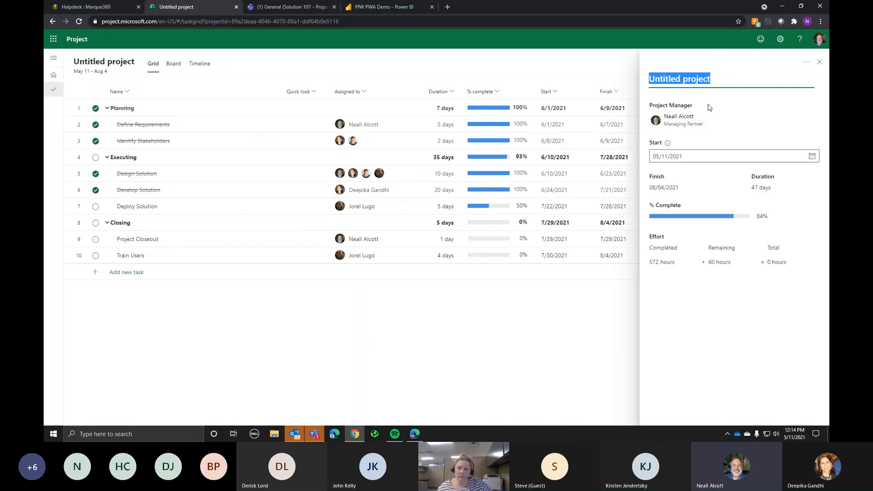
type("PfW Webinar 1")
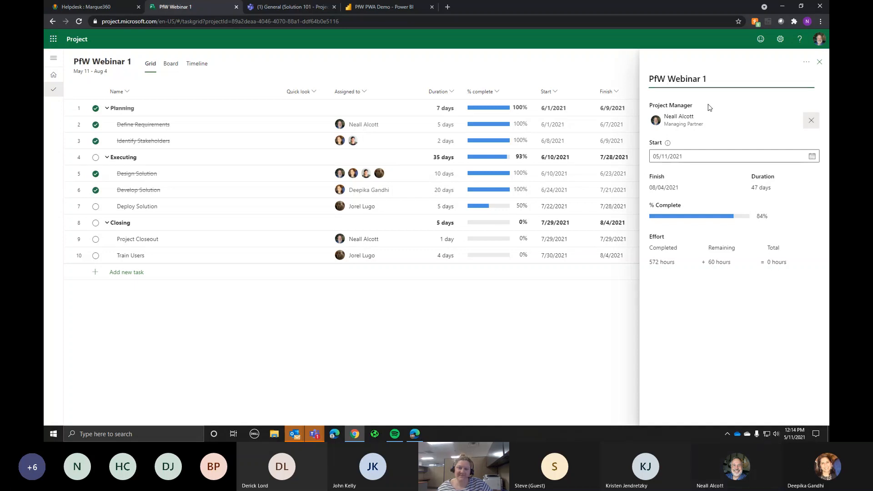
left_click(819, 61)
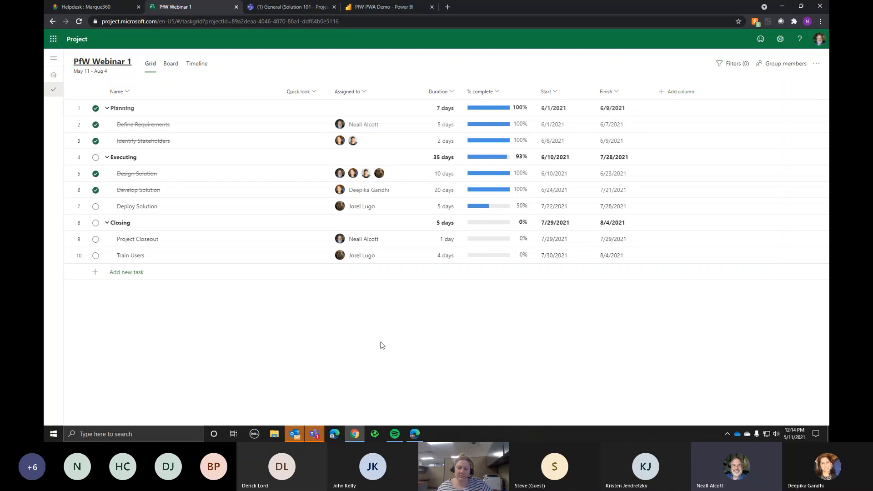
left_click(284, 8)
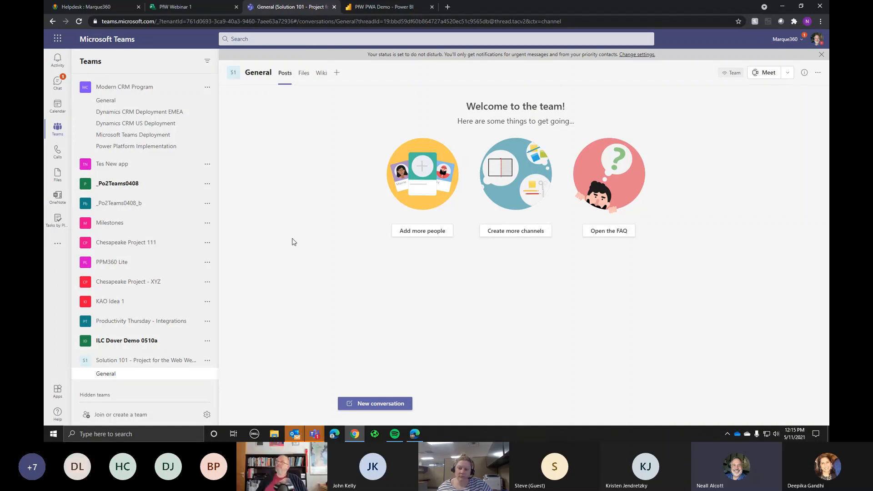
Step: Add a Project tab to the General channel and create a new project named PfW Webinar 2
left_click(336, 72)
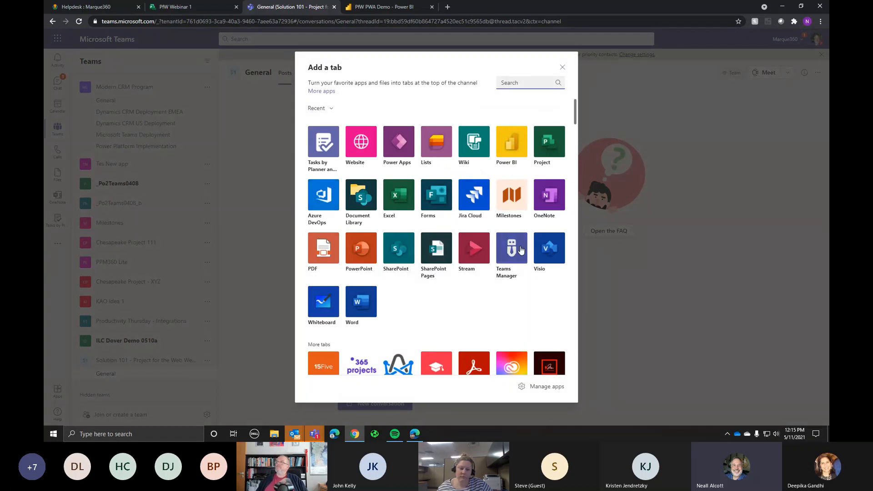
left_click(551, 145)
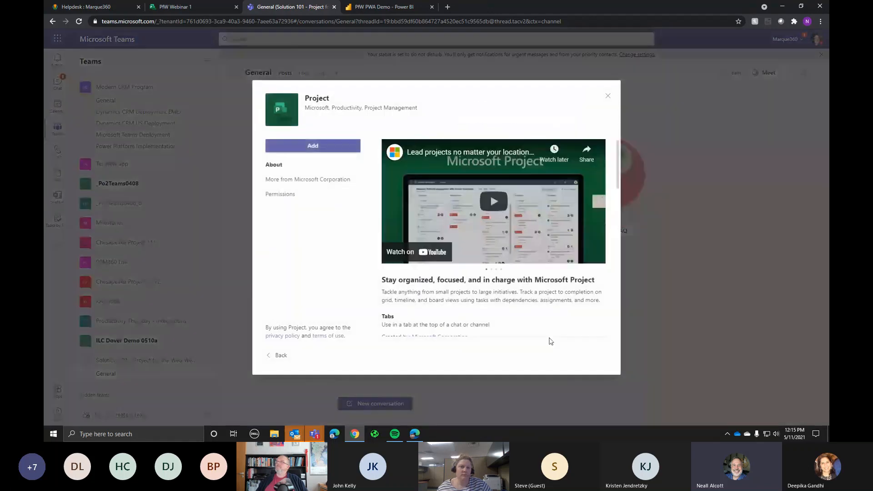
left_click(341, 146)
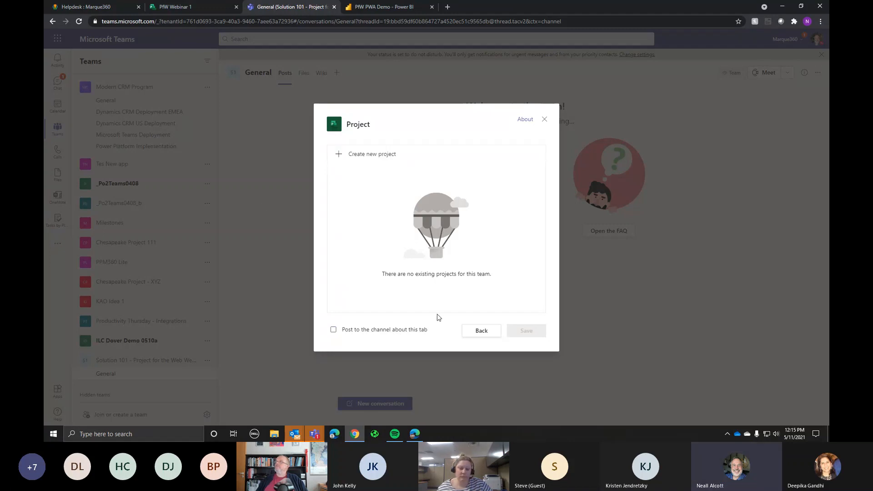
left_click(355, 155)
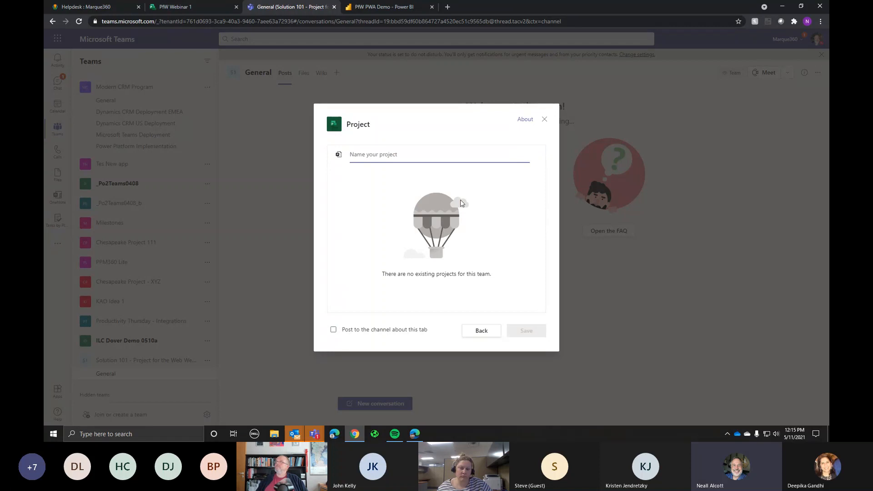
type("PF")
key("BackSpace")
key("BackSpace")
type("PfW")
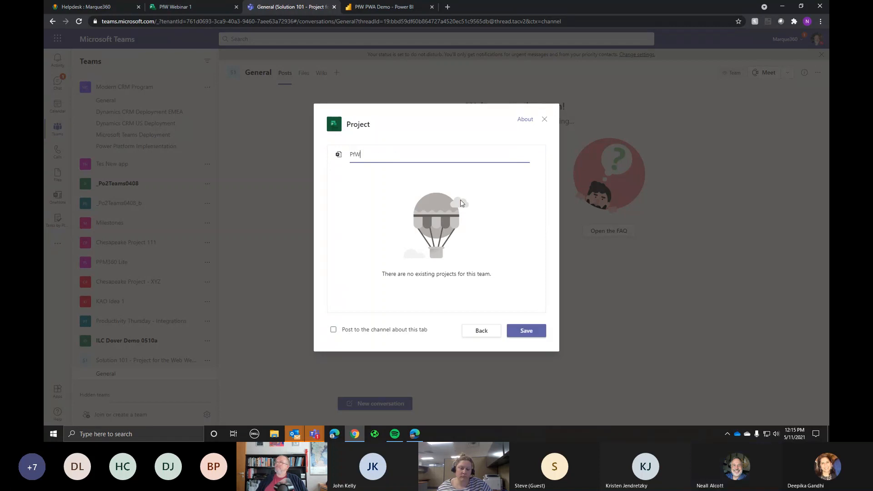
type(" Webinar 2")
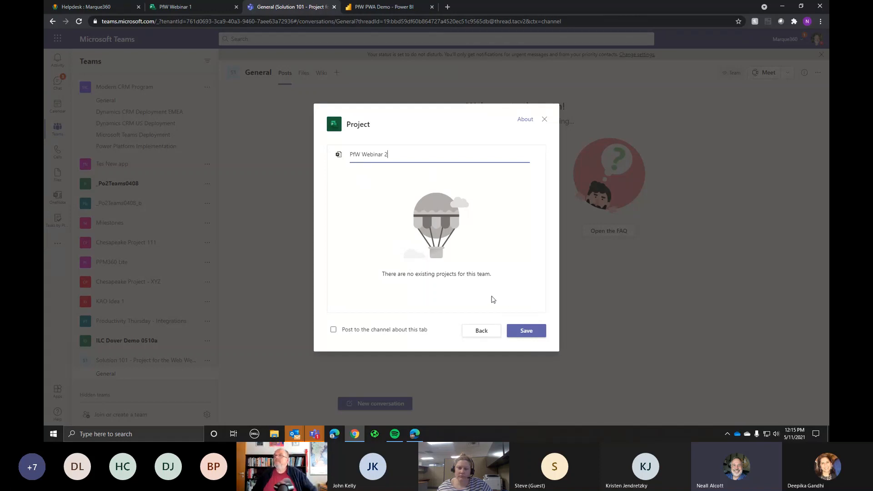
left_click(529, 333)
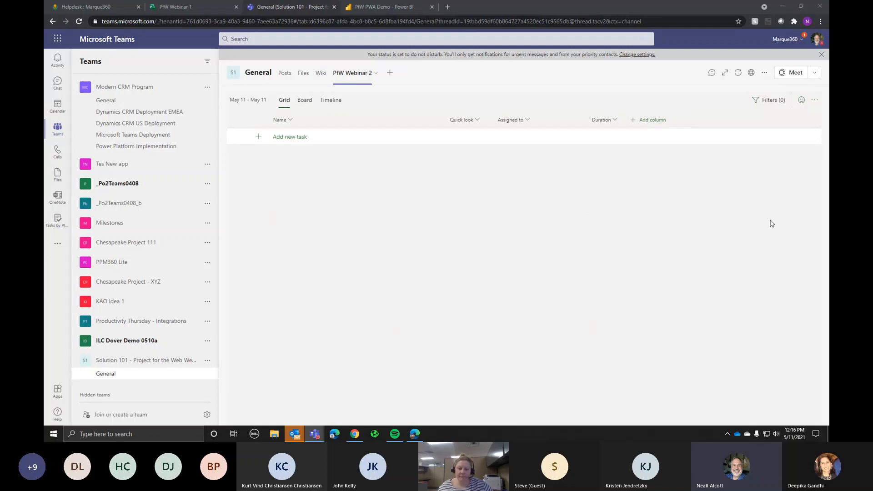
Step: Add the tasks Planning, Define Requirements, Executing and Design Solution to the grid
left_click(294, 139)
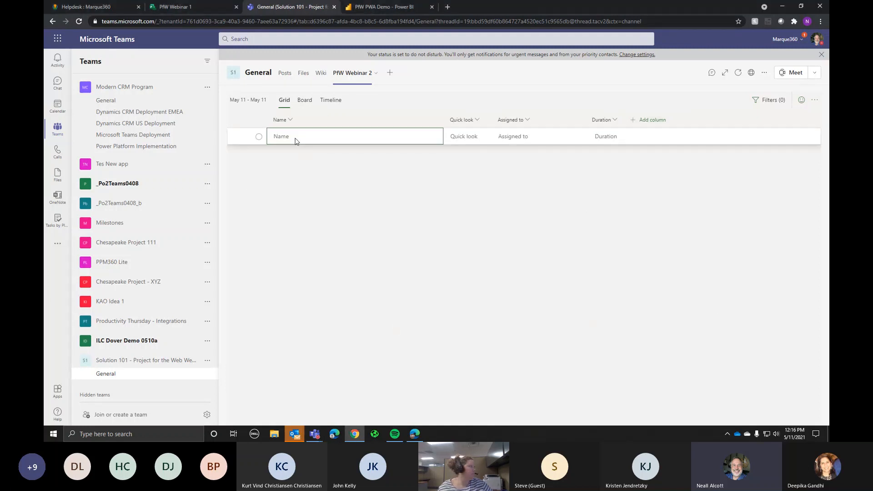
type("Planning")
key("Return")
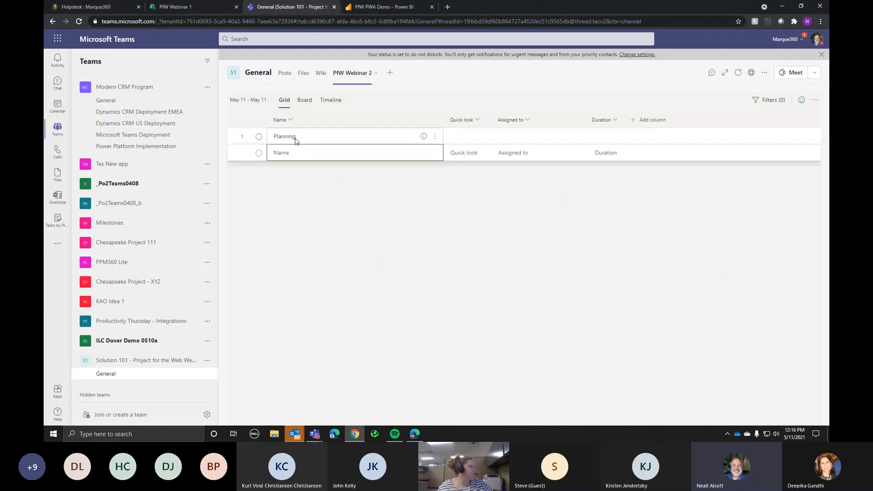
type("Define Requi")
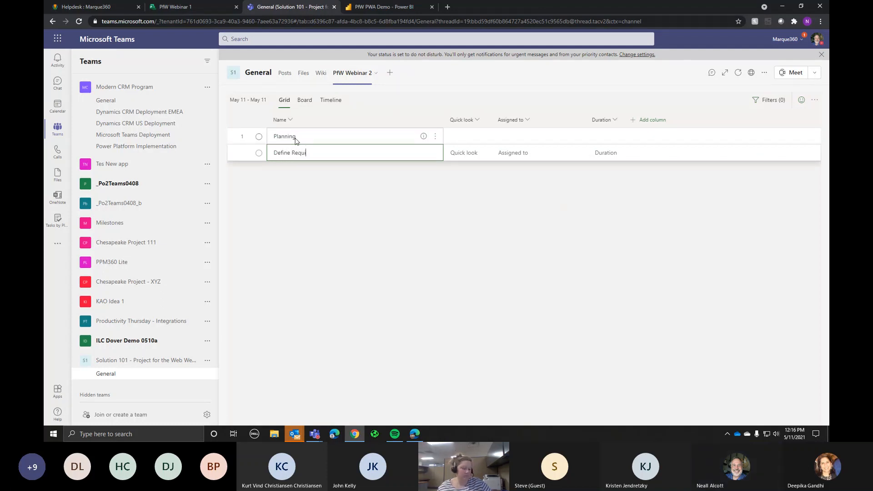
type("rements")
key("Return")
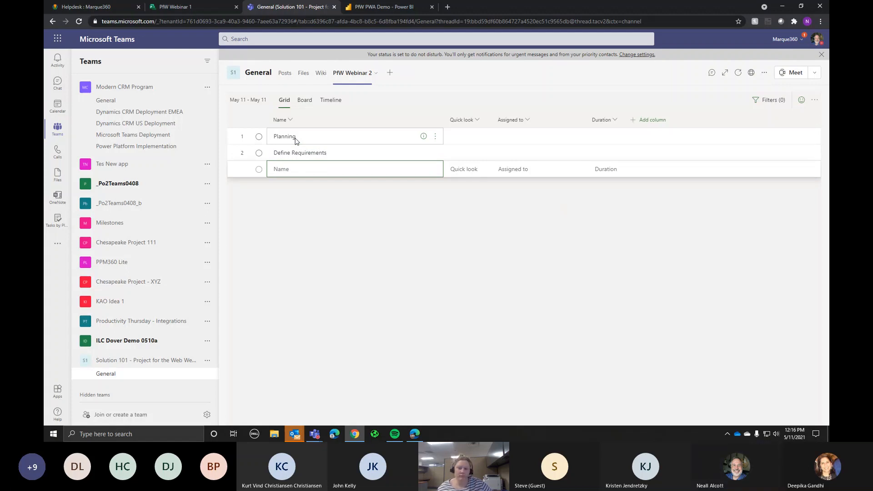
type("Exutin")
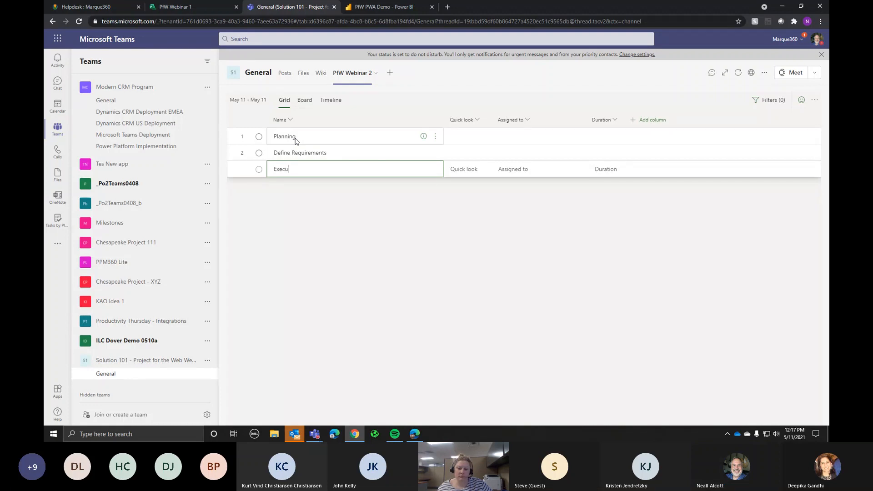
type("ting")
key("Return")
type("Design Solution")
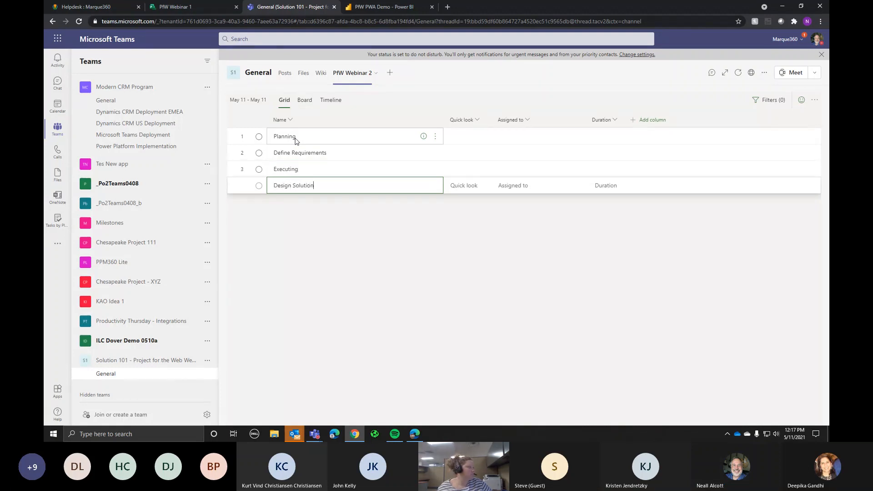
key("Return")
Step: Add the tasks Develop Solution, Deploy Solution, Closing, Train Users and Train Admins
type("De")
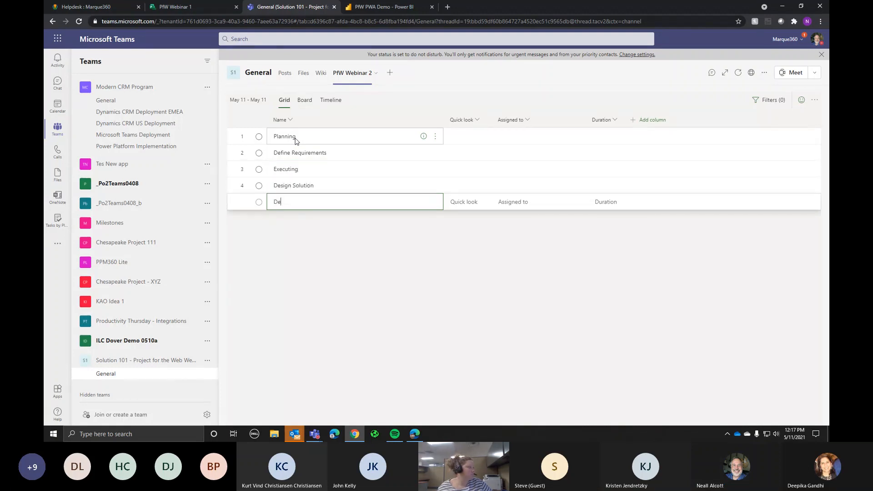
type("velop Sol")
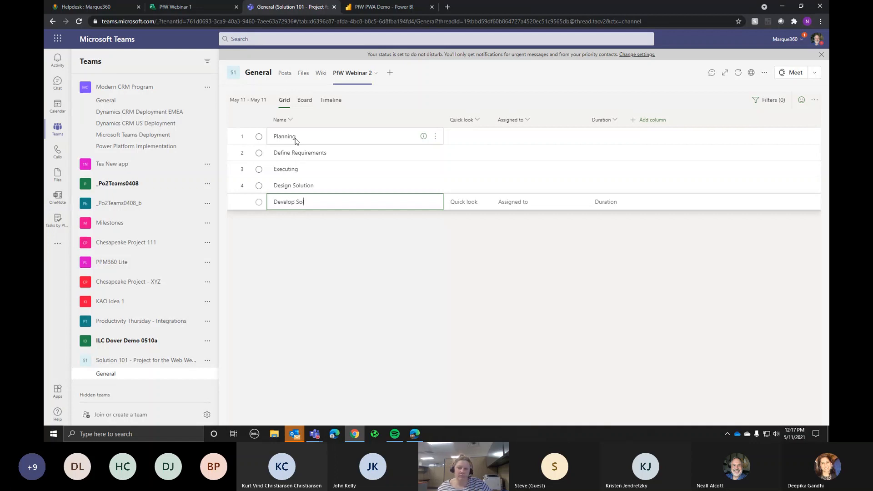
type("ution")
key("Return")
type("De")
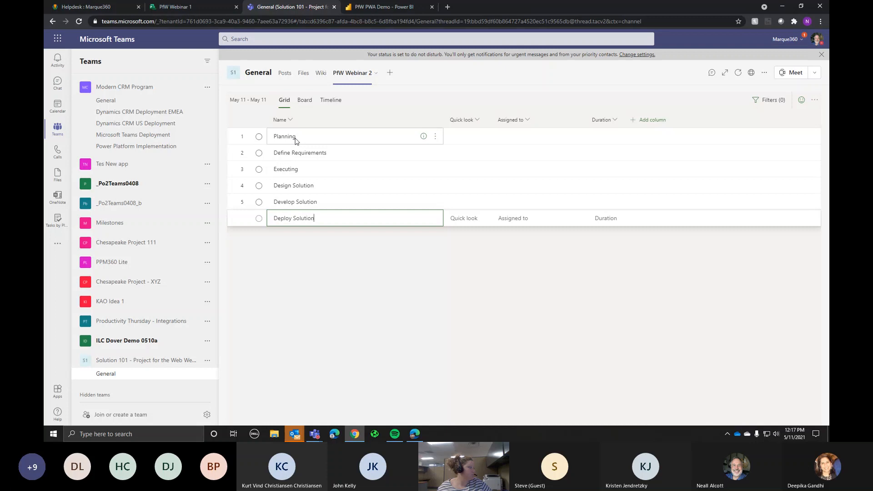
key("Return")
type("Closing")
key("Return")
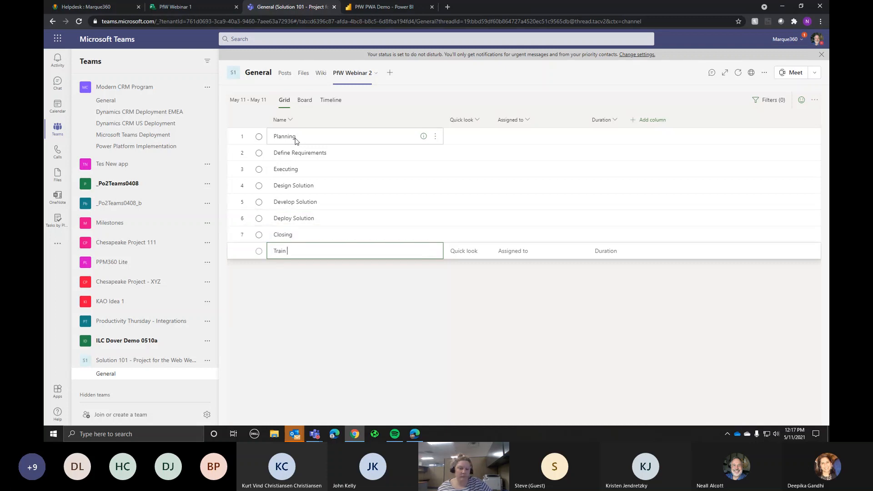
type("Train Users")
key("Return")
type("Train Admins")
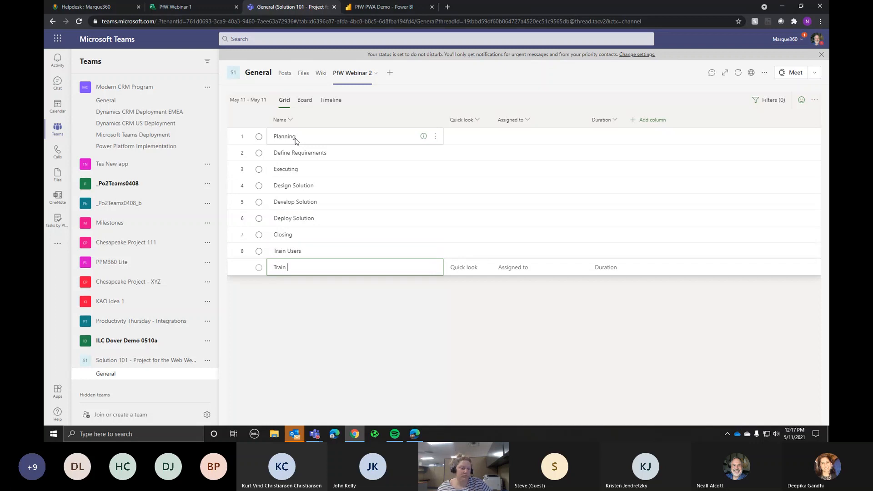
key("Return")
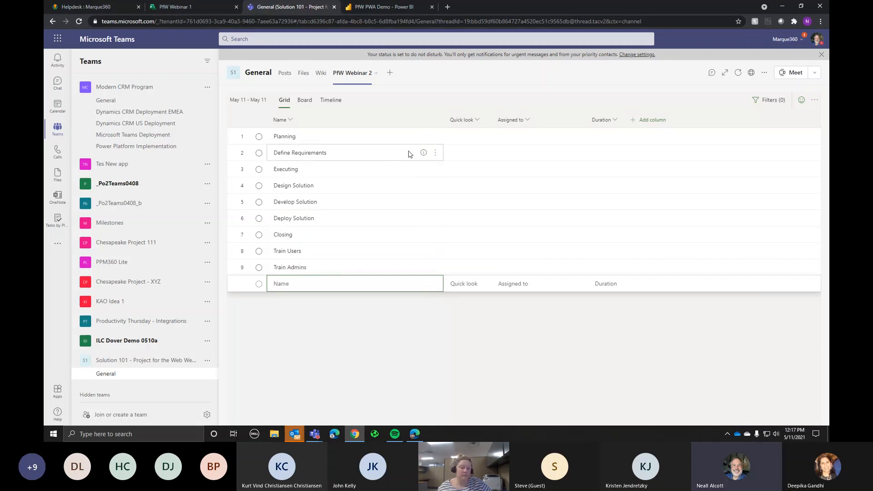
Step: Make Define Requirements a subtask of Planning, promoting Executing back to a top-level task
left_click(389, 155)
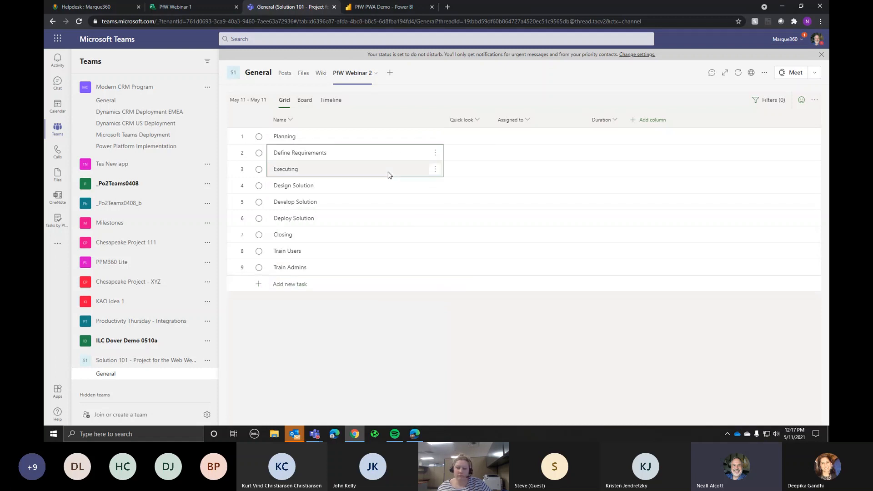
left_click(435, 153)
left_click(474, 167)
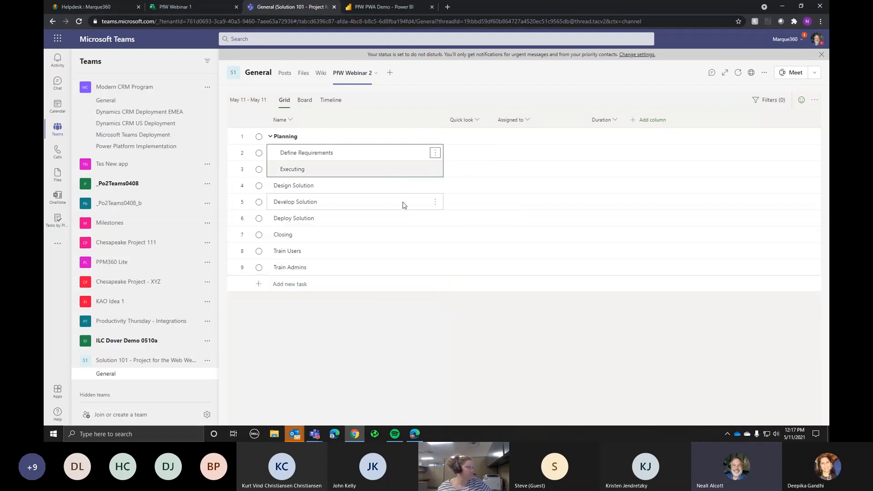
left_click(393, 202)
left_click(388, 173)
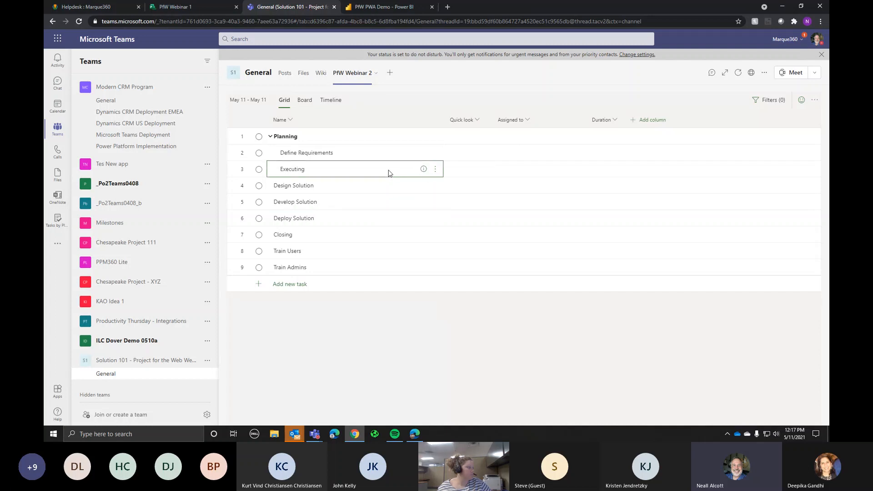
left_click(433, 171)
left_click(384, 201)
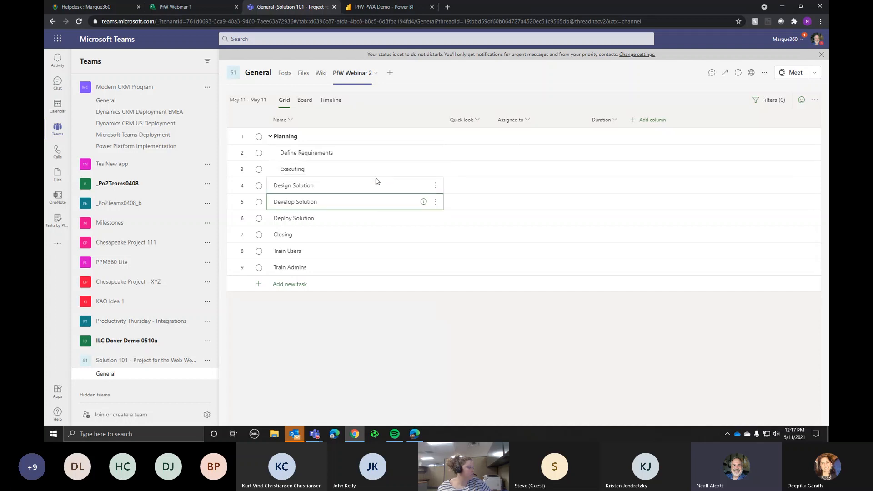
left_click(375, 172)
left_click(435, 169)
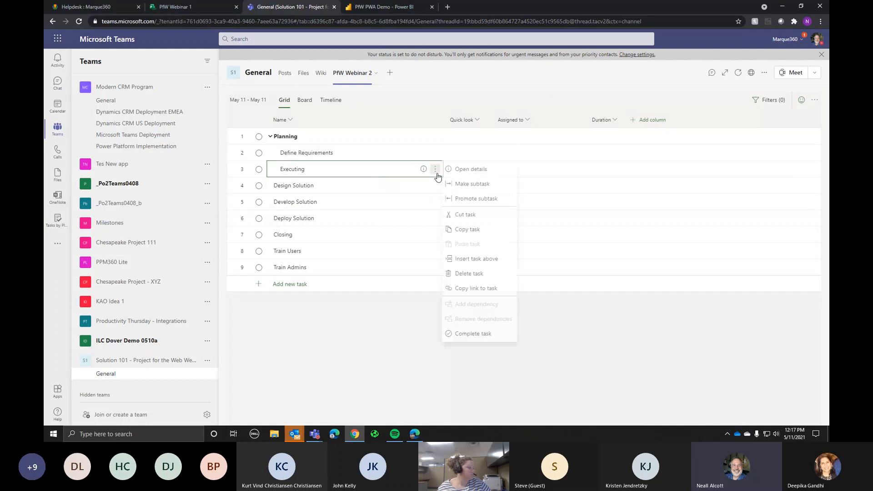
left_click(465, 199)
Step: Indent the three Solution tasks under Executing, and Train Users and Train Admins under Closing
left_click(353, 189)
left_click(357, 219, "shift")
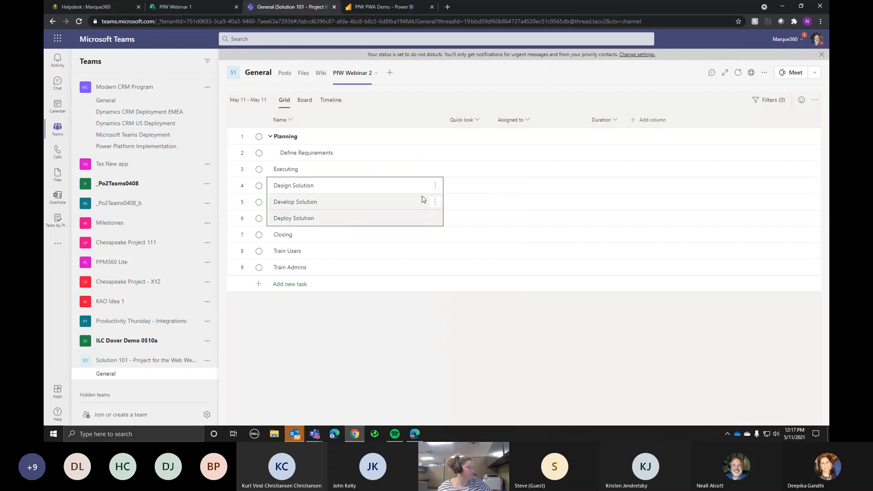
left_click(435, 185)
left_click(471, 214)
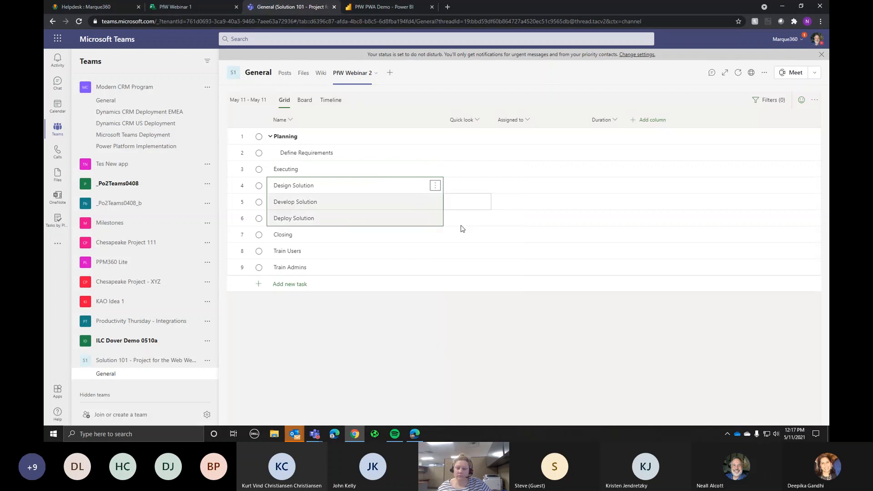
left_click(372, 255)
left_click(384, 269, "shift")
left_click(435, 251)
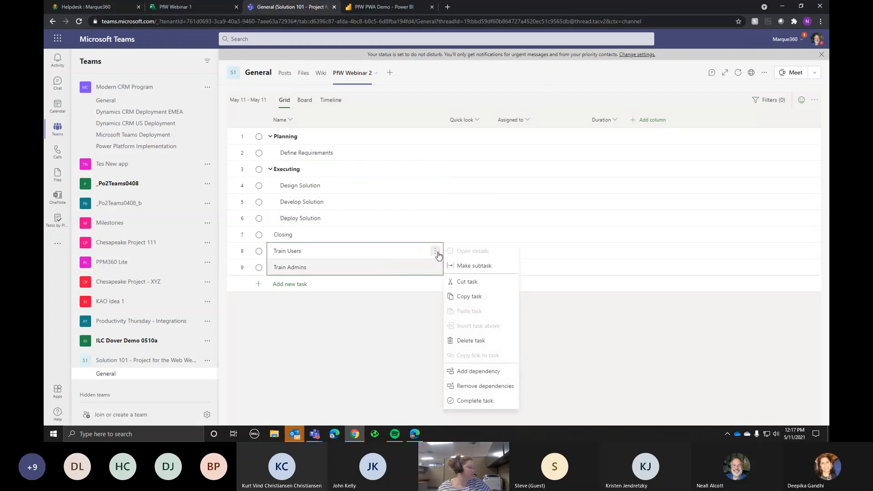
left_click(473, 266)
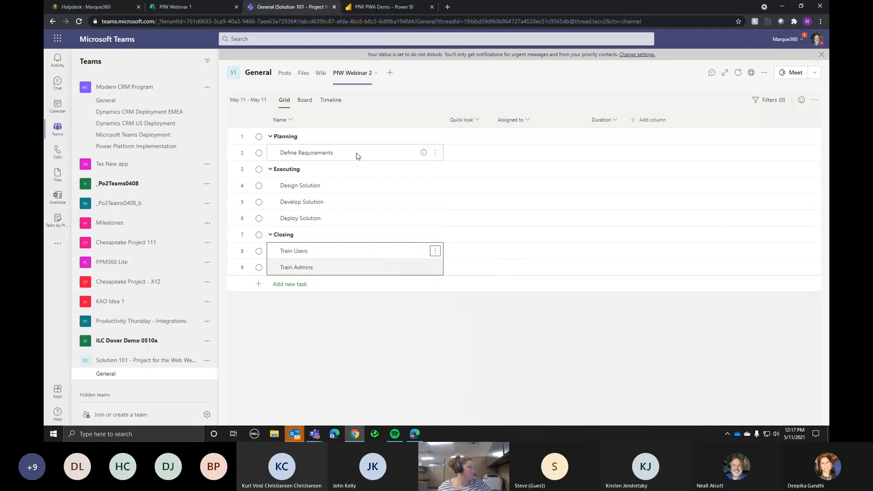
left_click(514, 155)
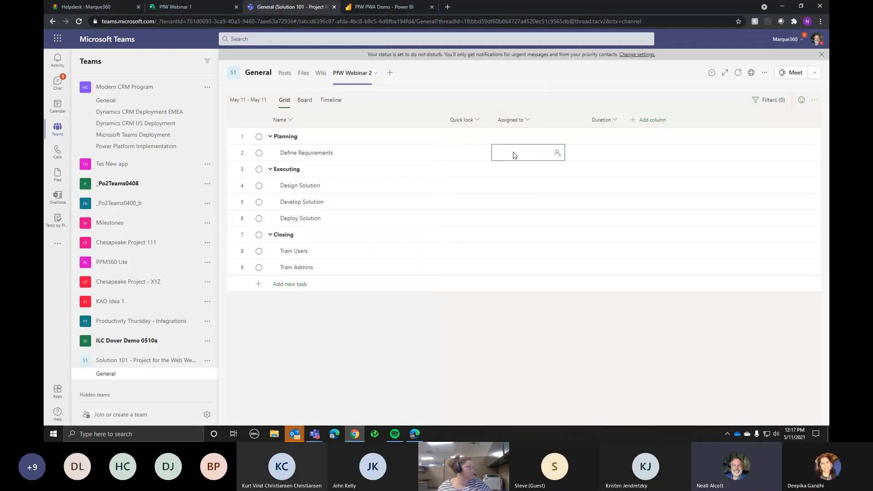
Step: Try two assignee searches, close the picker without assigning anyone, then check the grid's extra options
type("neall")
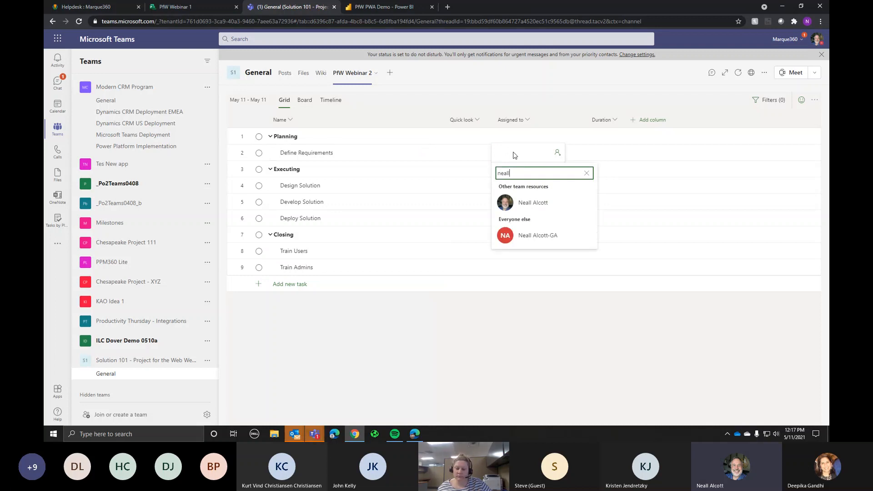
key("BackSpace")
key("BackSpace")
key("BackSpace")
type("deep")
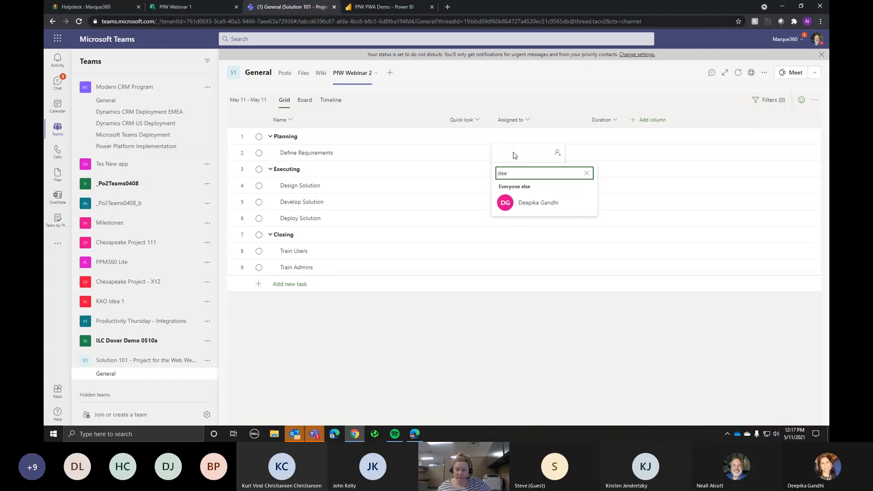
key("BackSpace")
key("BackSpace")
key("BackSpace")
key("BackSpace")
left_click(514, 155)
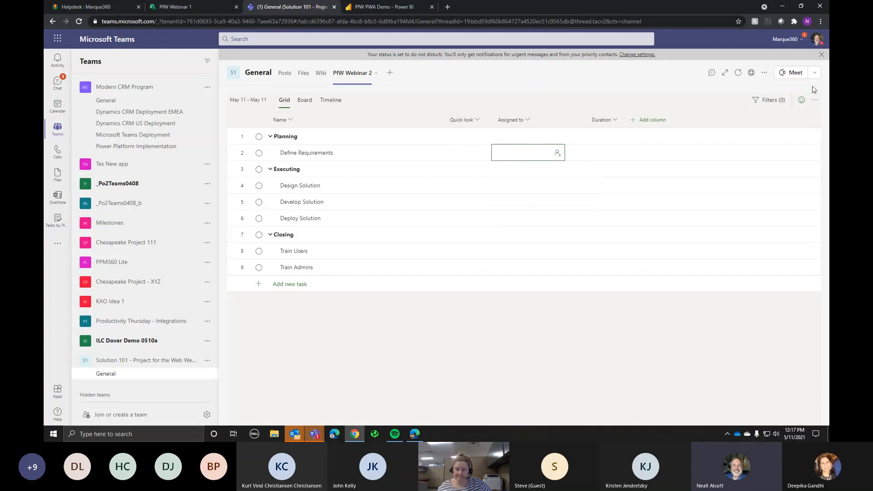
left_click(814, 101)
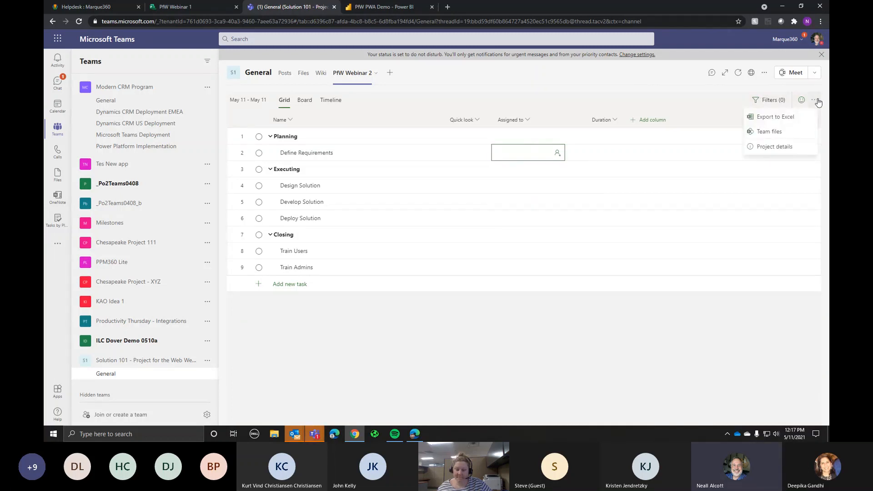
left_click(687, 98)
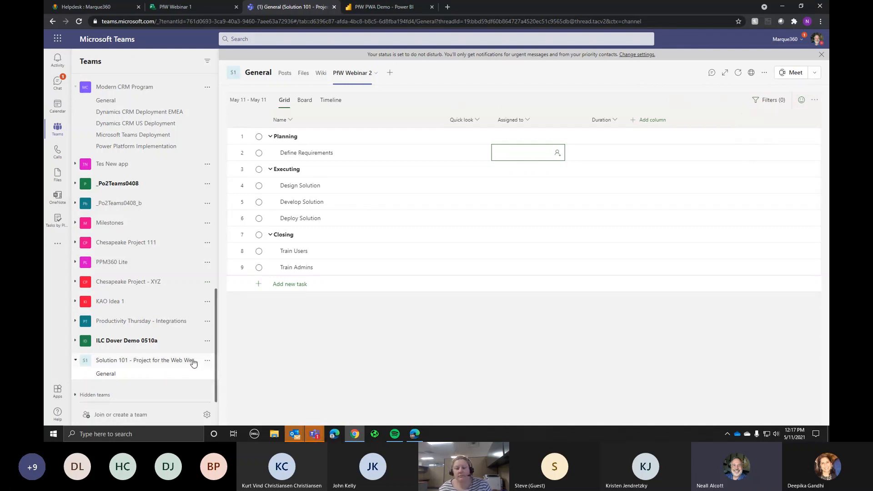
Step: Open Manage team for the Solution 101 team and start adding members
left_click(208, 362)
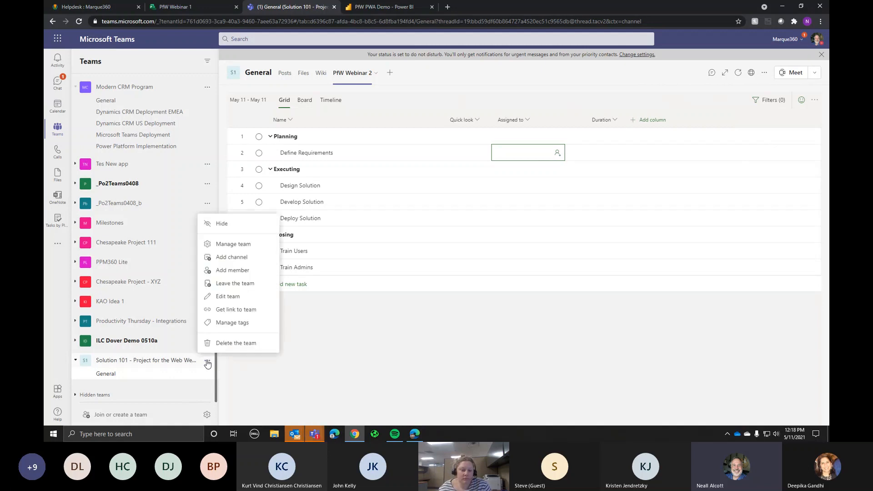
left_click(232, 244)
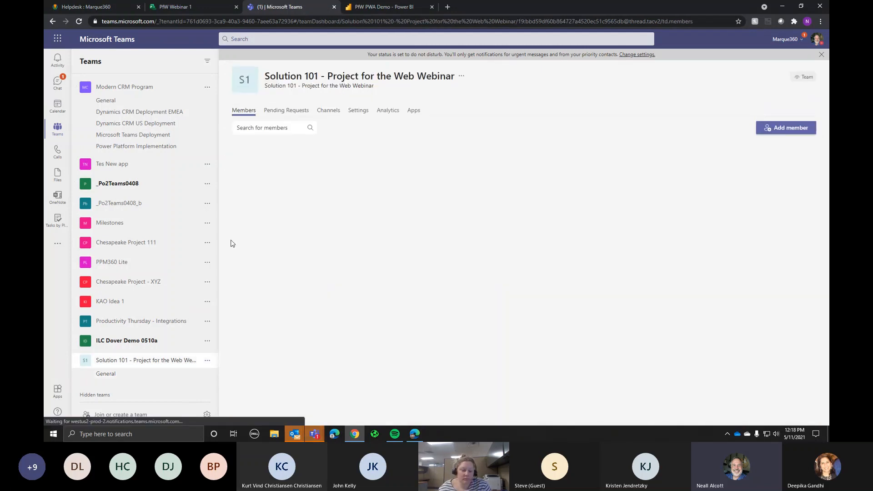
left_click(795, 130)
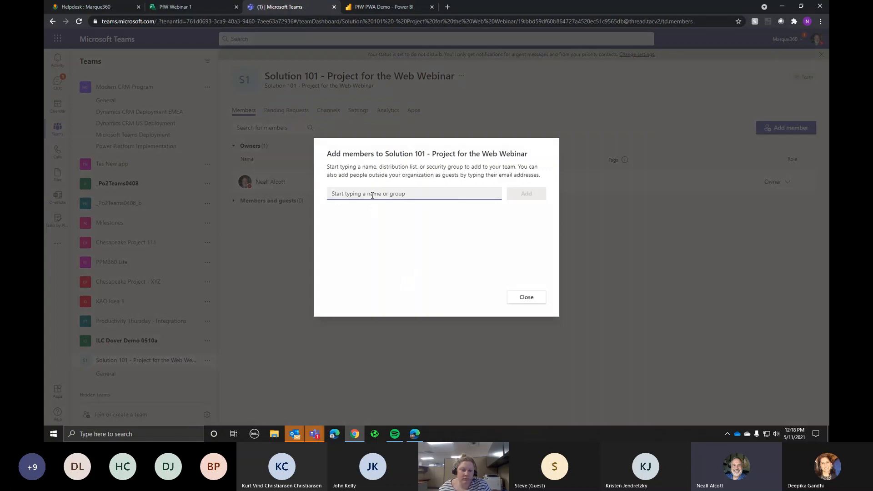
Step: Search for and add two colleagues as team members, then return to the General channel
type("deep")
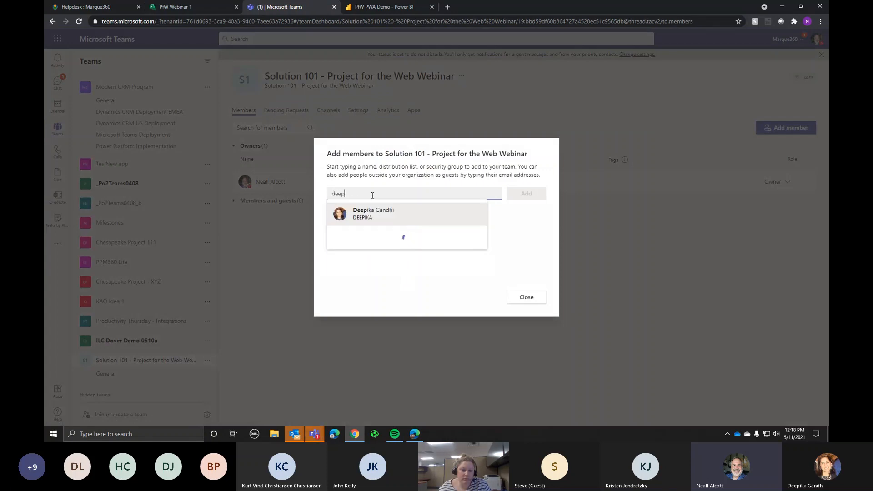
left_click(372, 213)
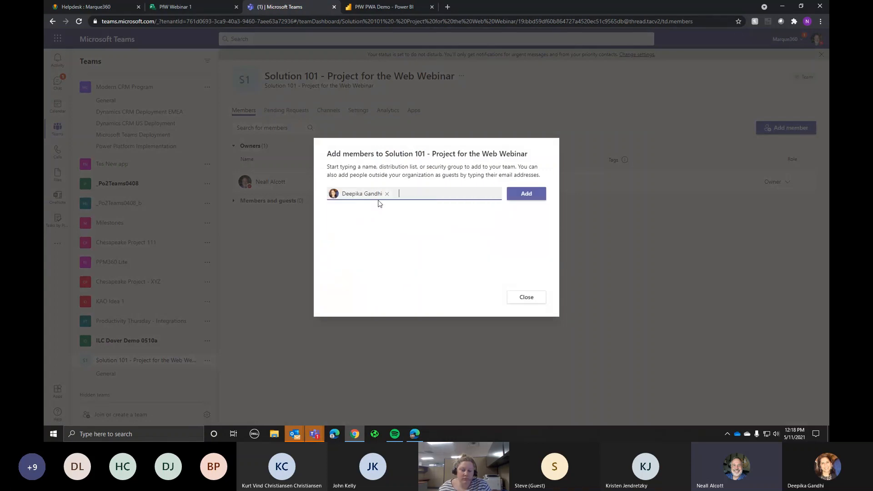
type("ery")
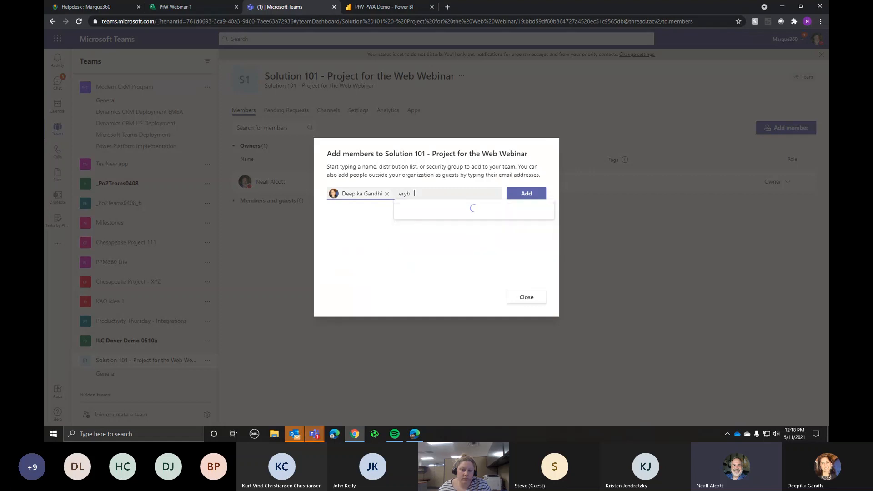
type("n")
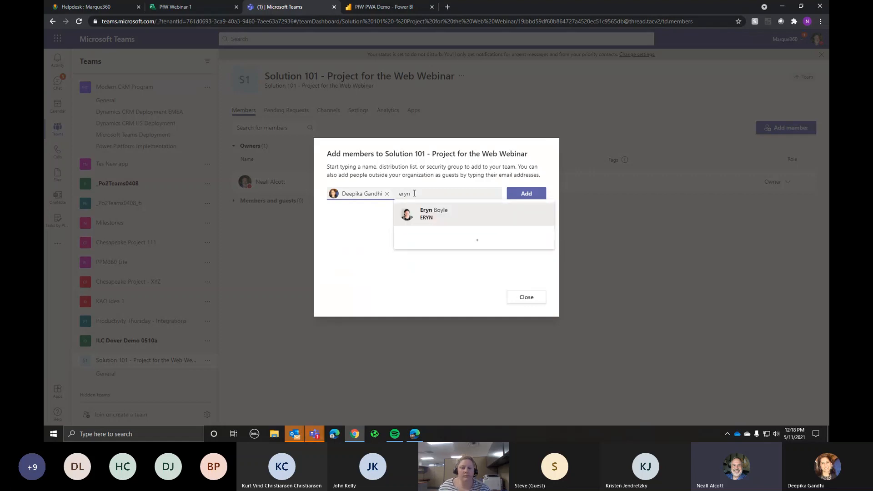
left_click(430, 219)
left_click(525, 193)
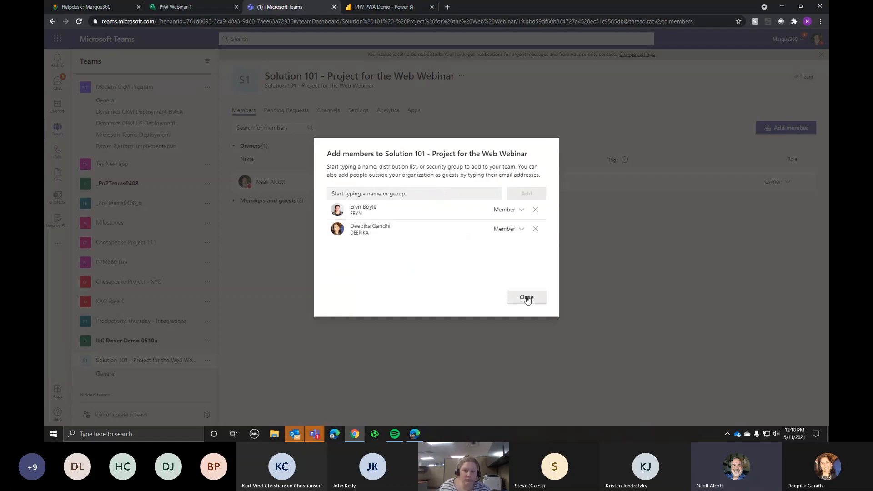
left_click(526, 299)
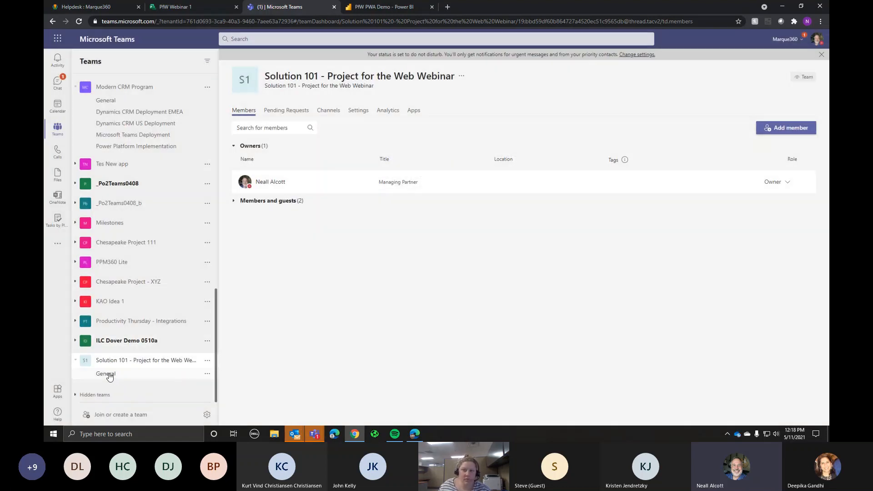
left_click(108, 374)
Step: Open the PfW Webinar 2 tab and assign the team owner to Define Requirements
left_click(354, 74)
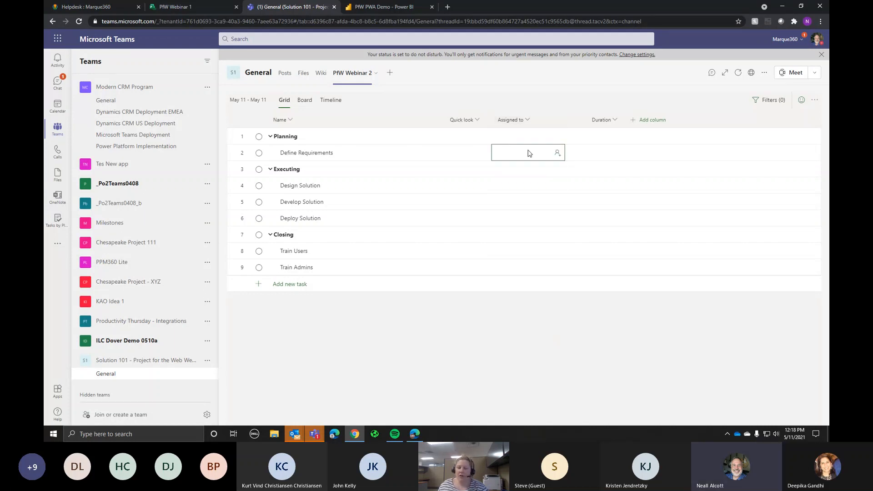
left_click(526, 155)
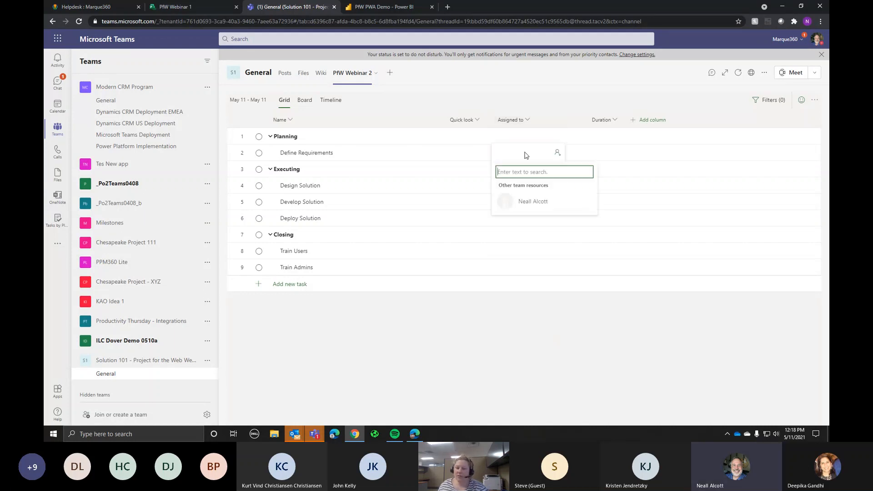
left_click(525, 204)
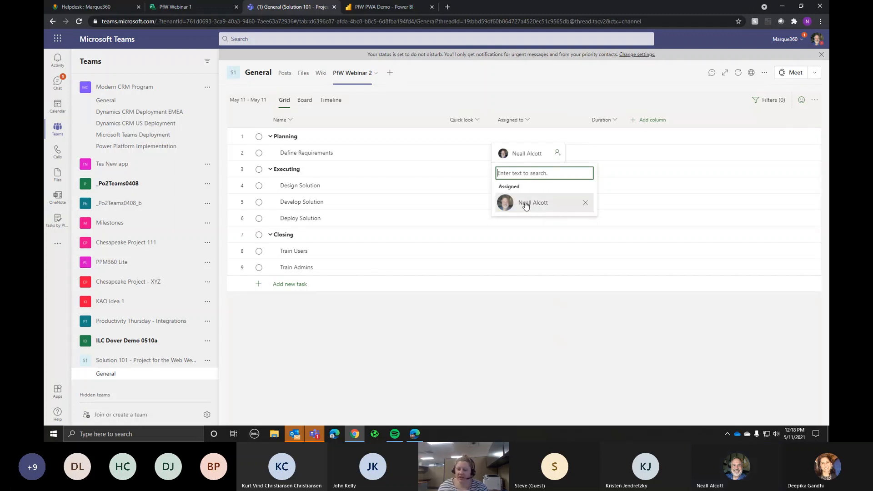
left_click(473, 169)
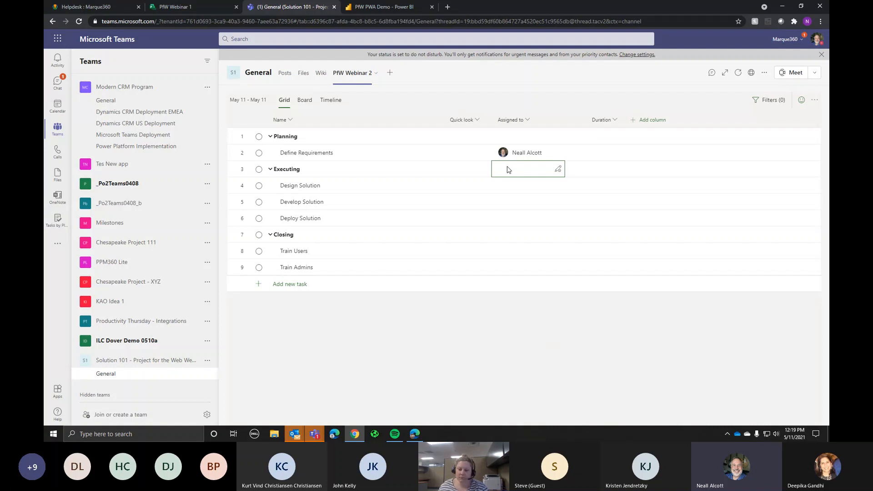
Step: Search for an assignee for Design Solution, then close the picker without assigning anyone
left_click(525, 188)
type("deep")
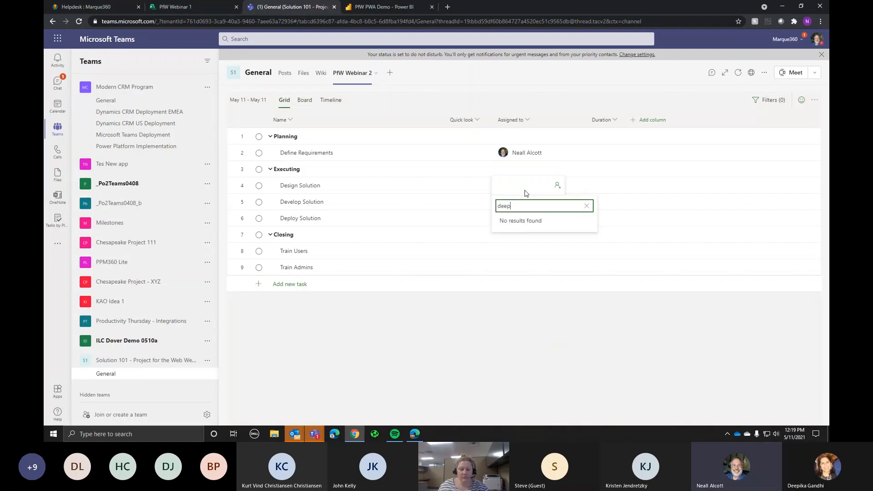
key("BackSpace")
key("BackSpace")
key("BackSpace")
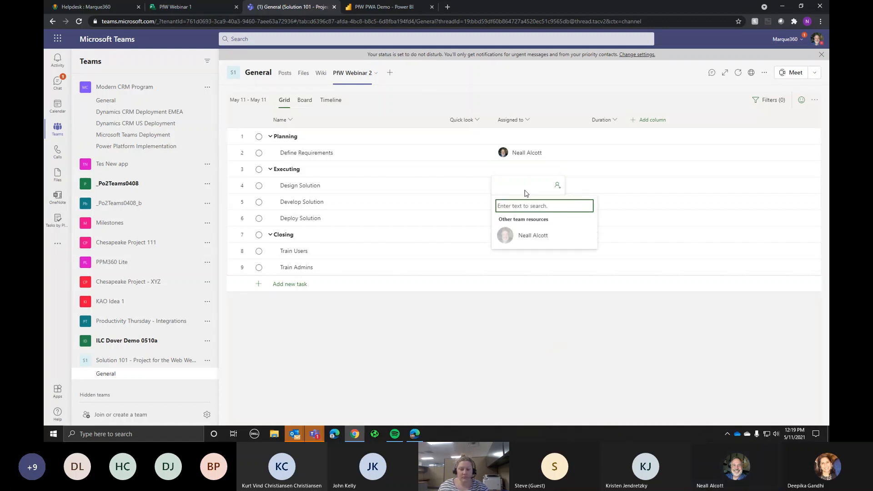
key("Escape")
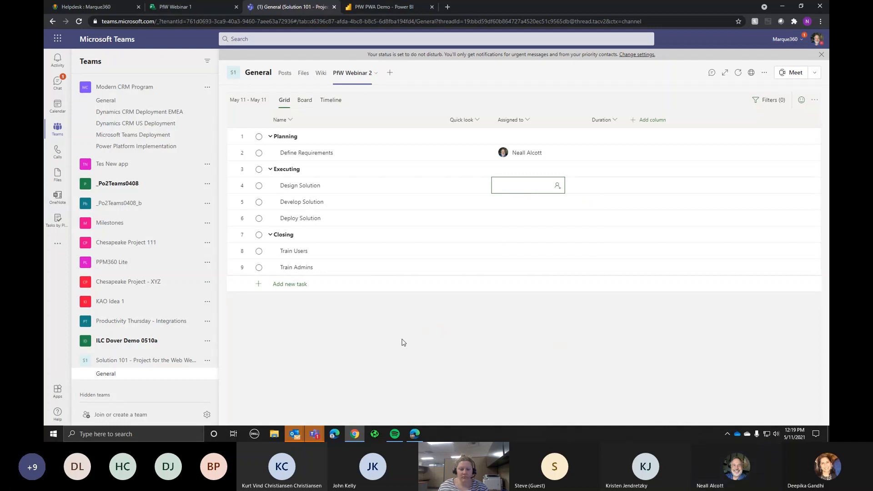
Step: Create a team from the existing PfW Webinar 1 Microsoft 365 group
left_click(120, 414)
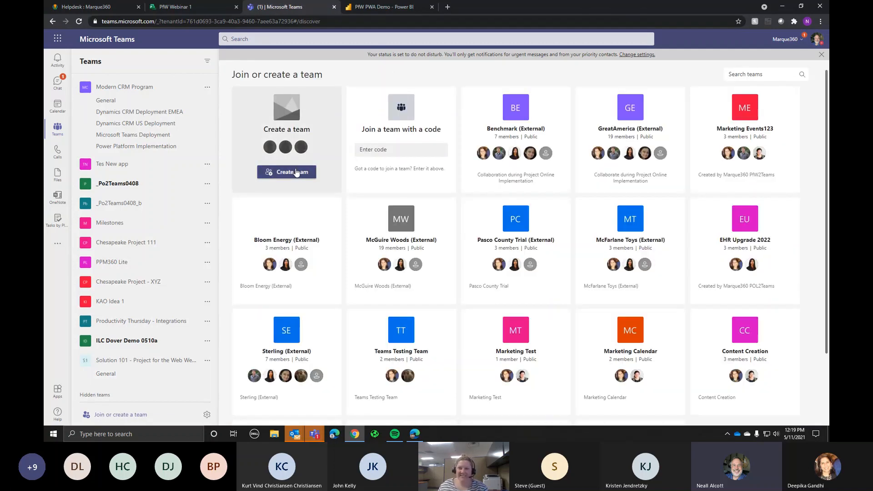
left_click(287, 172)
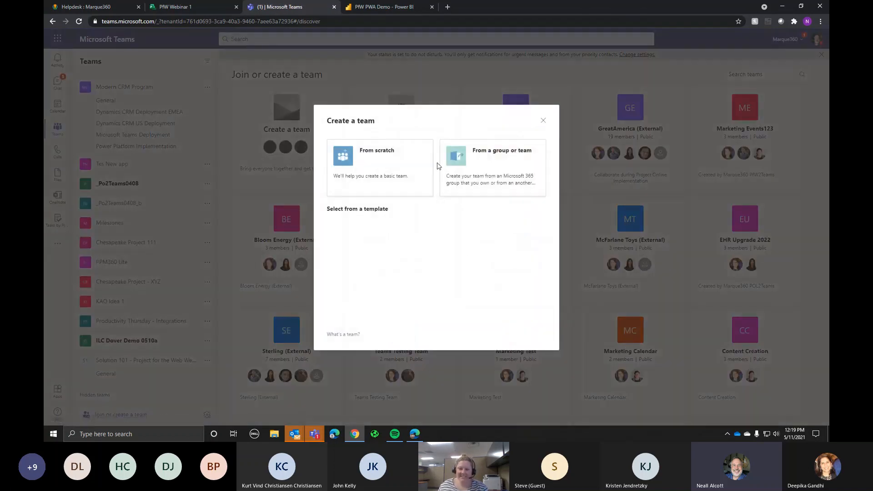
left_click(490, 156)
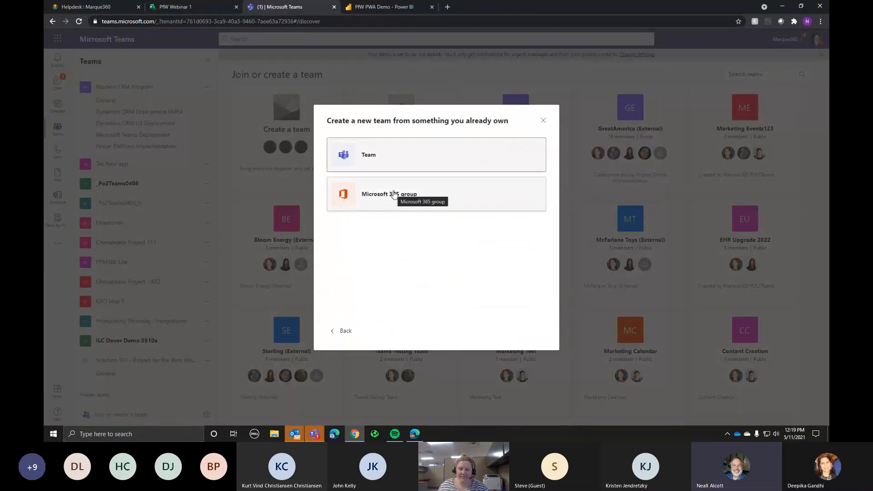
left_click(394, 194)
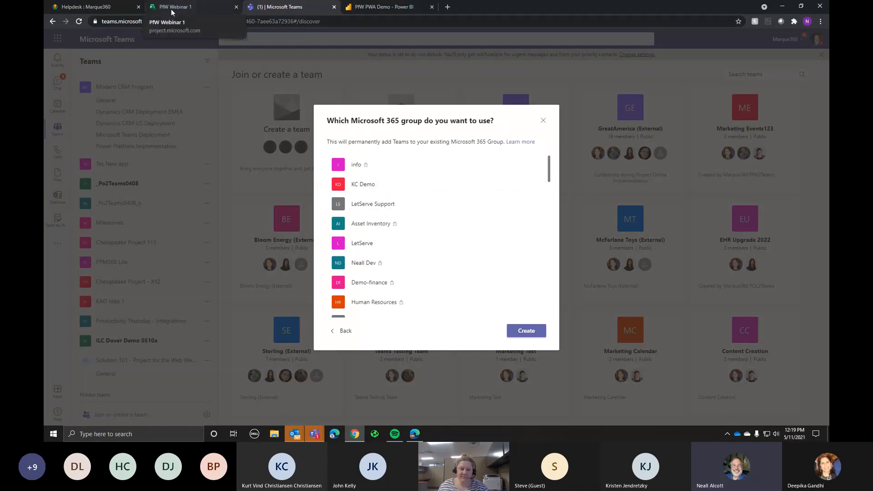
scroll(500, 209, "down", 15)
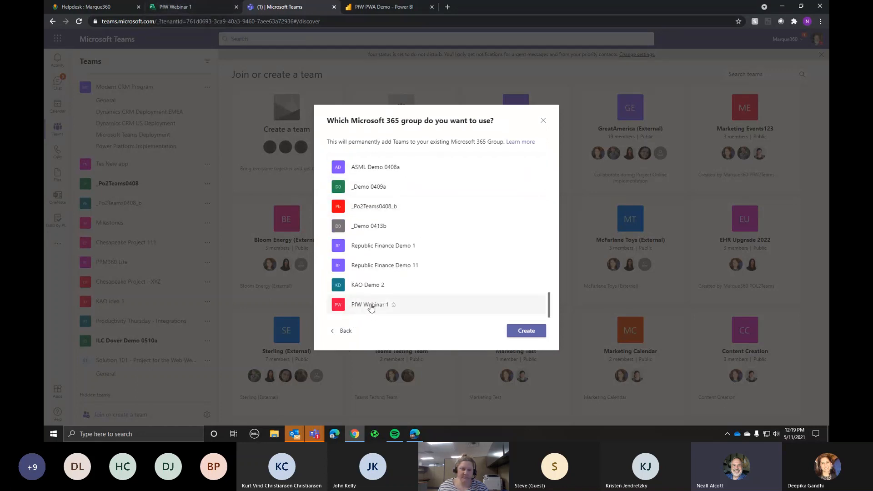
left_click(369, 308)
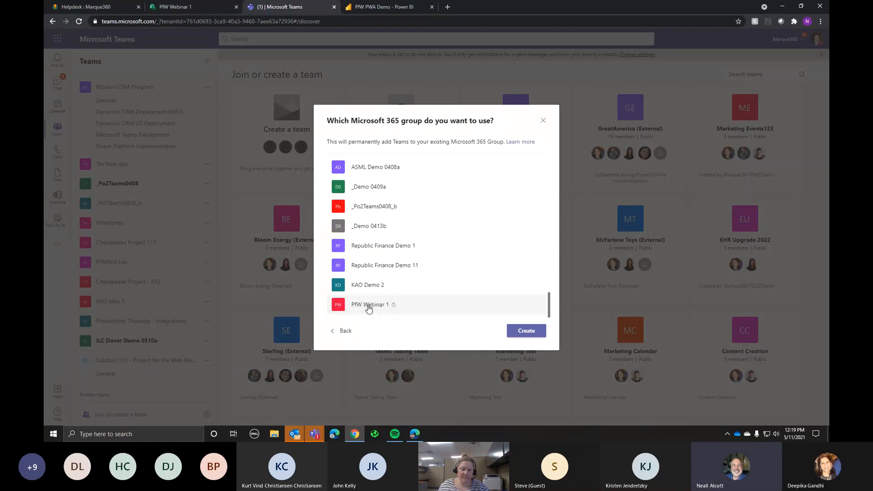
left_click(524, 332)
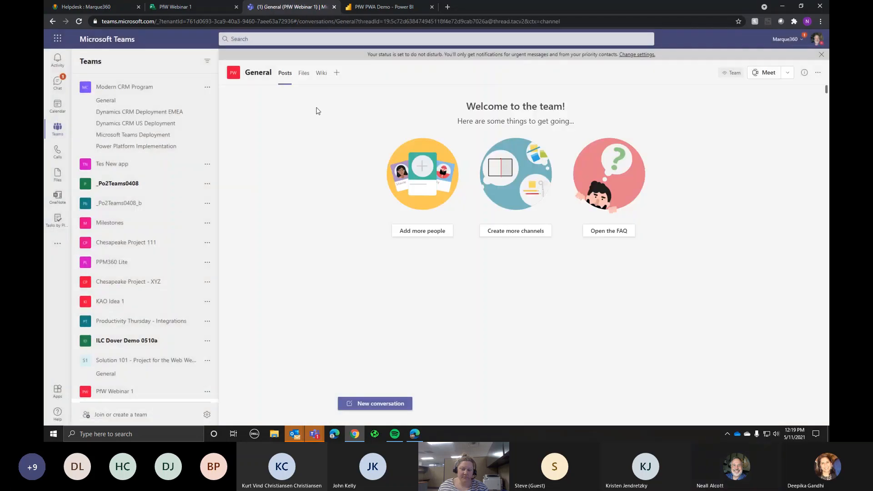
Step: Add a Project tab linked to PfW Webinar 1 in General, without posting to the channel
left_click(337, 73)
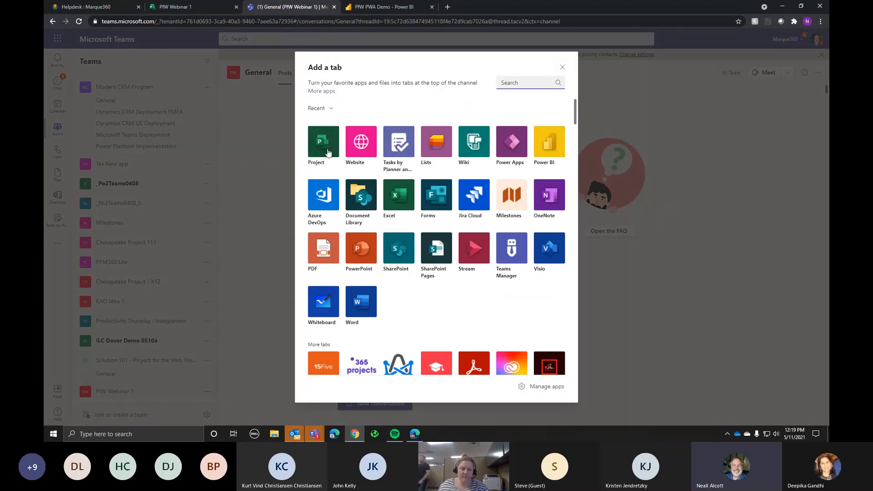
left_click(326, 141)
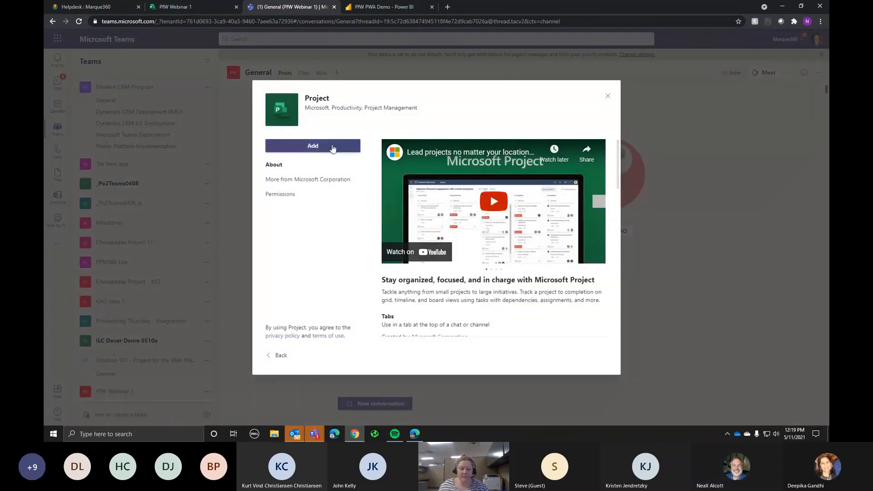
left_click(324, 151)
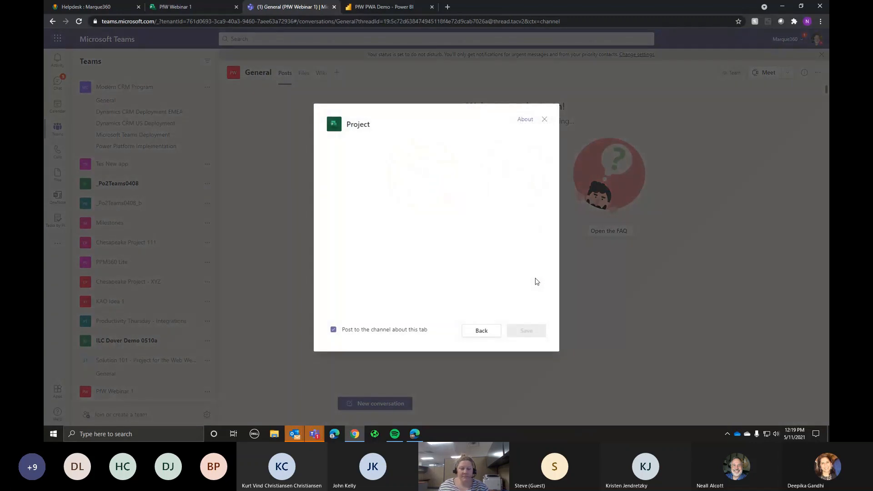
left_click(333, 329)
left_click(366, 194)
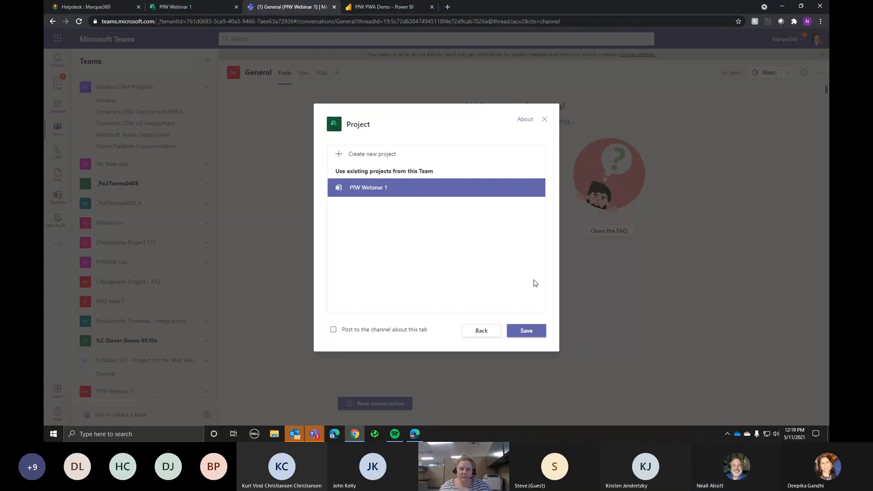
left_click(526, 331)
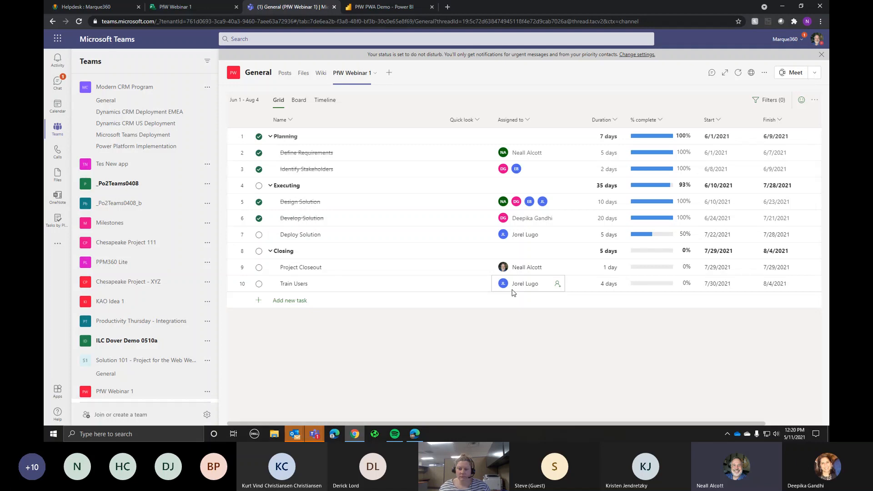
Step: Tick Project Online under the Project Data Source filter so the dashboard shows 126 projects
left_click(378, 8)
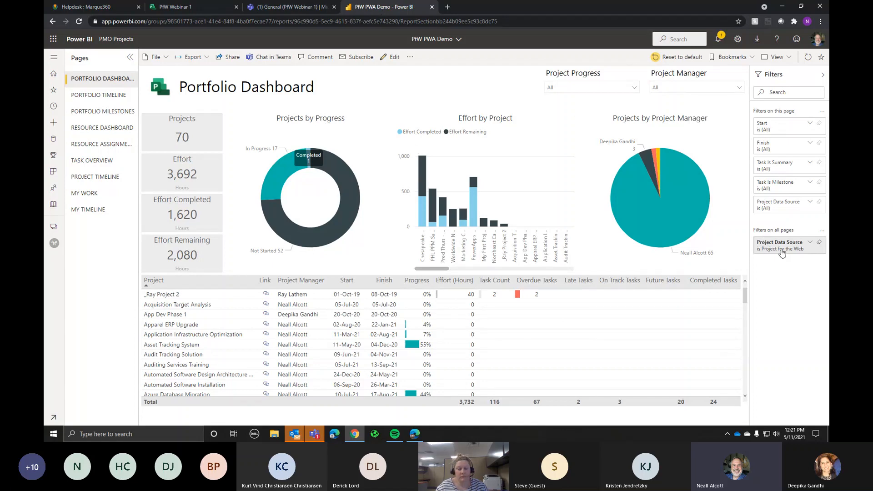
left_click(809, 243)
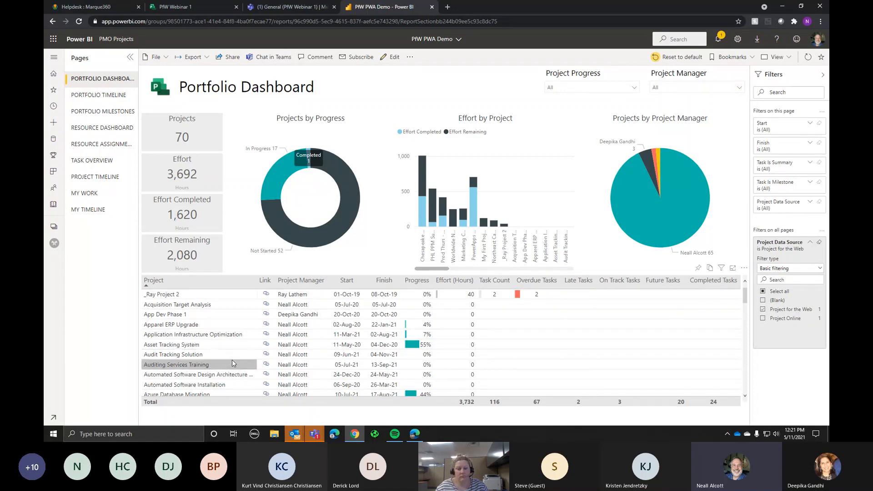
left_click(763, 319)
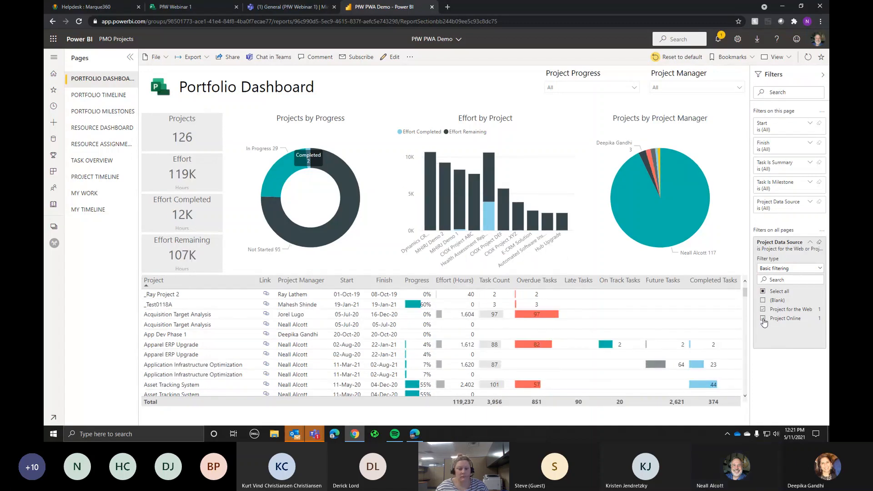
left_click(810, 243)
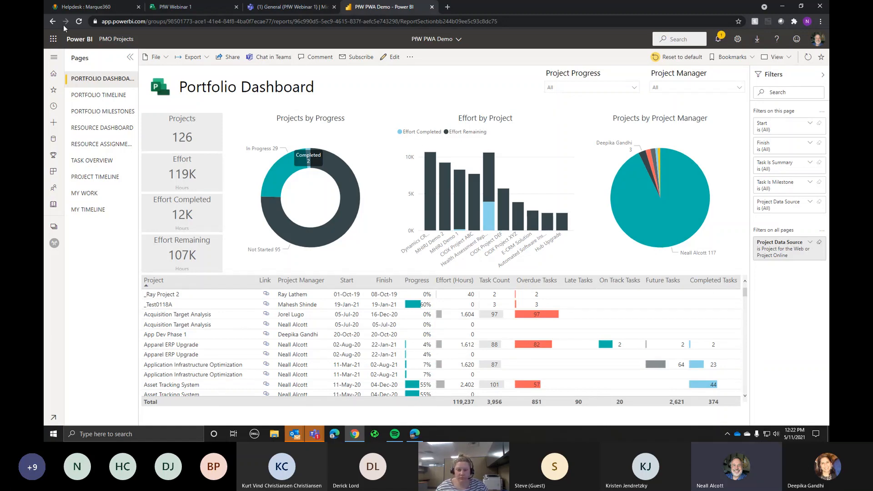
Step: Check the PfW Webinar 1 plan and its options menu in Project for the web, then return to Teams
left_click(187, 10)
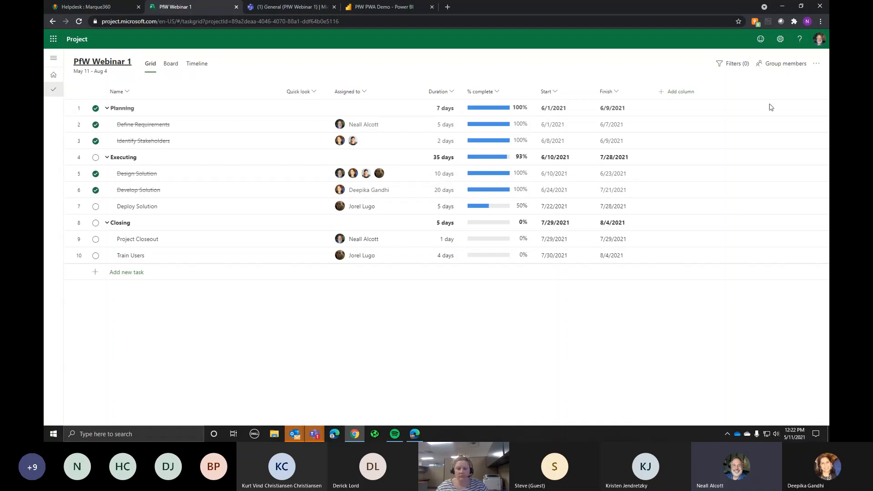
left_click(818, 68)
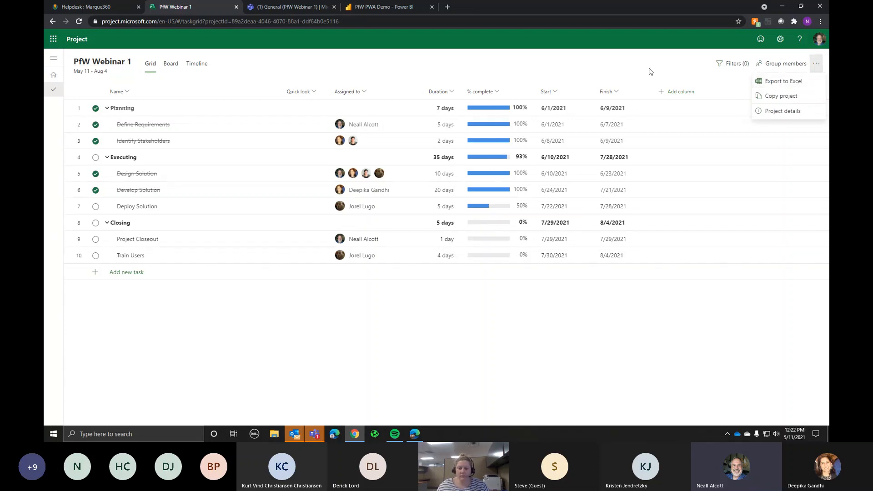
left_click(521, 78)
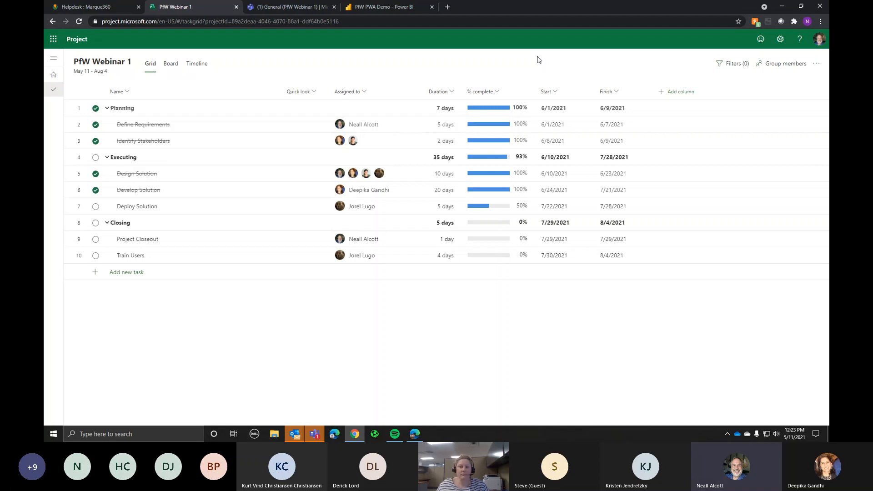
left_click(272, 7)
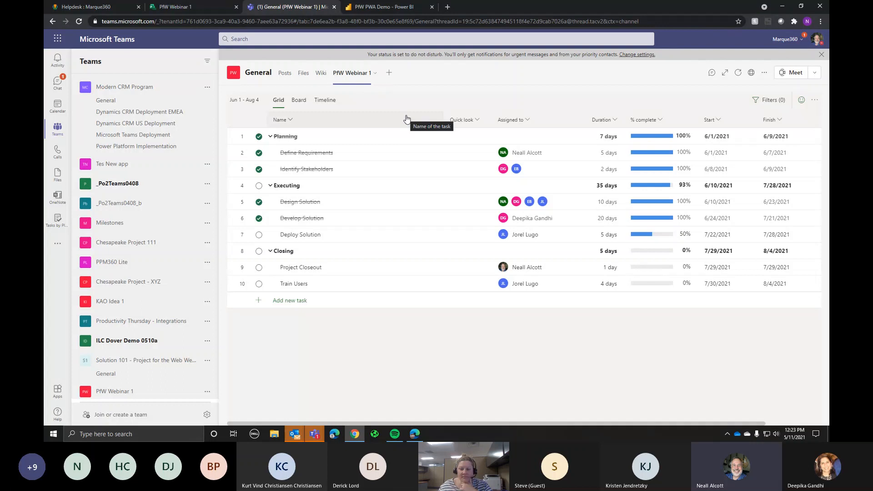
left_click(298, 101)
left_click(328, 102)
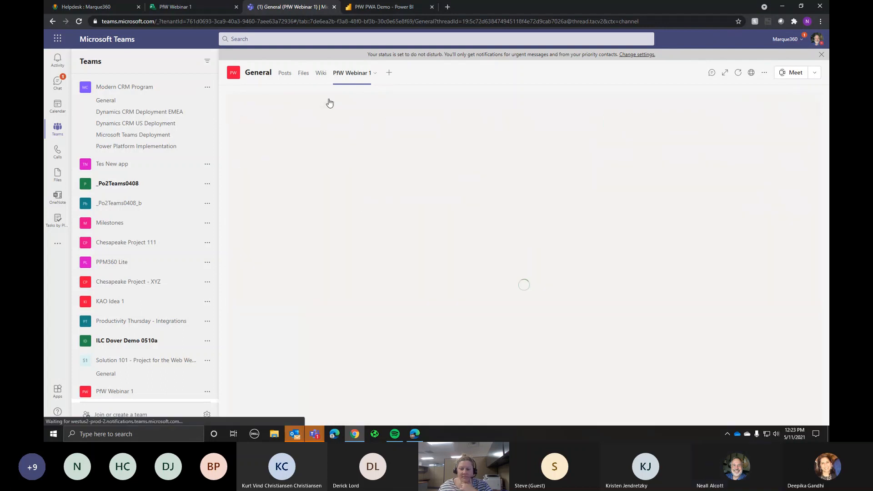
left_click(278, 102)
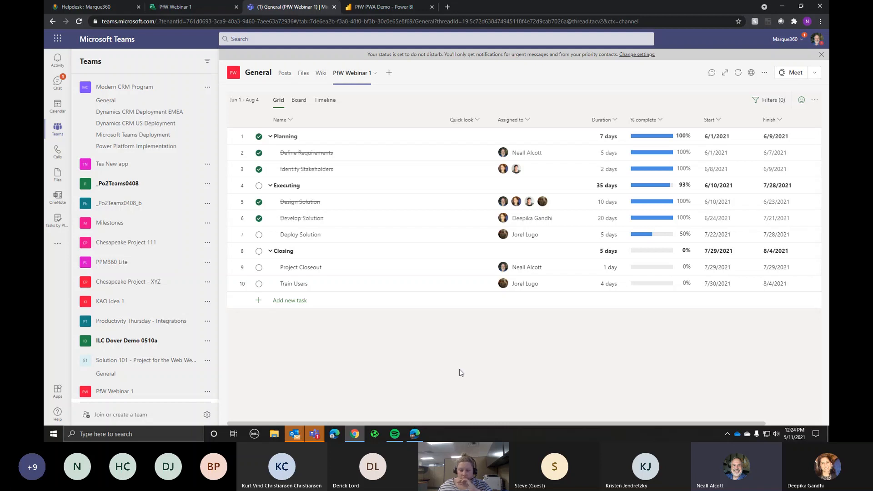
Step: Open the Power Apps portal in a new browser tab and sign in
left_click(448, 8)
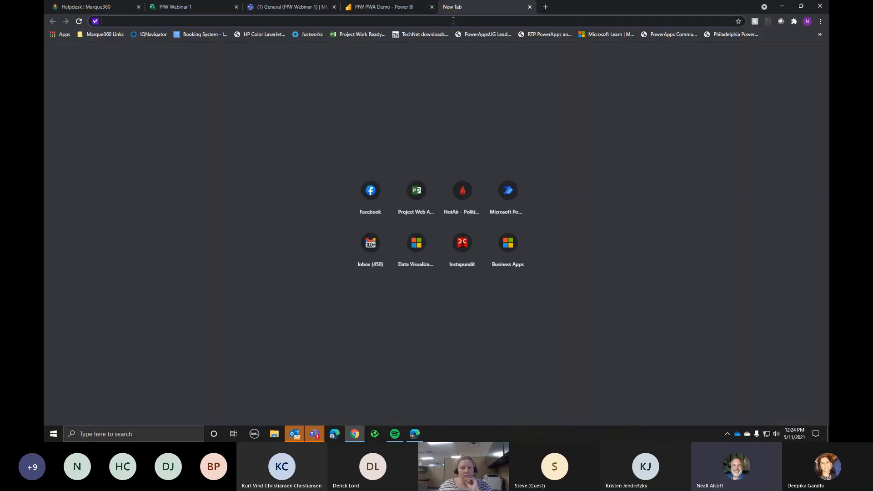
type("p")
key("Return")
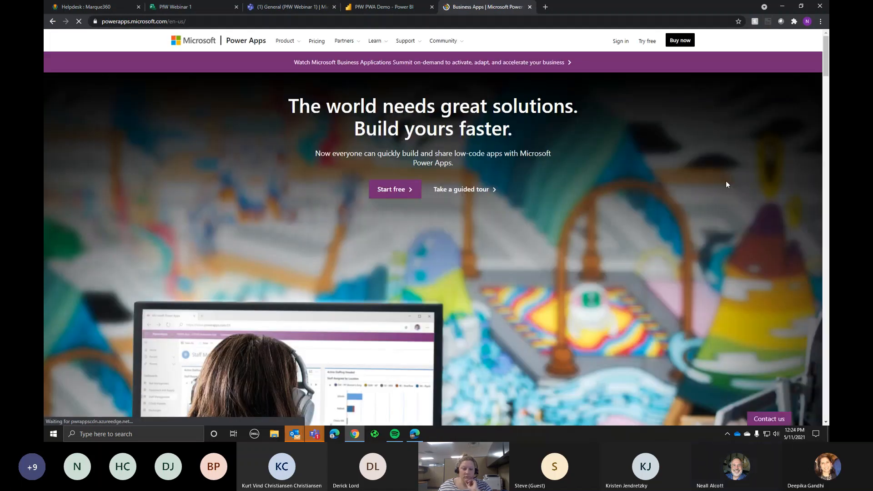
left_click(620, 41)
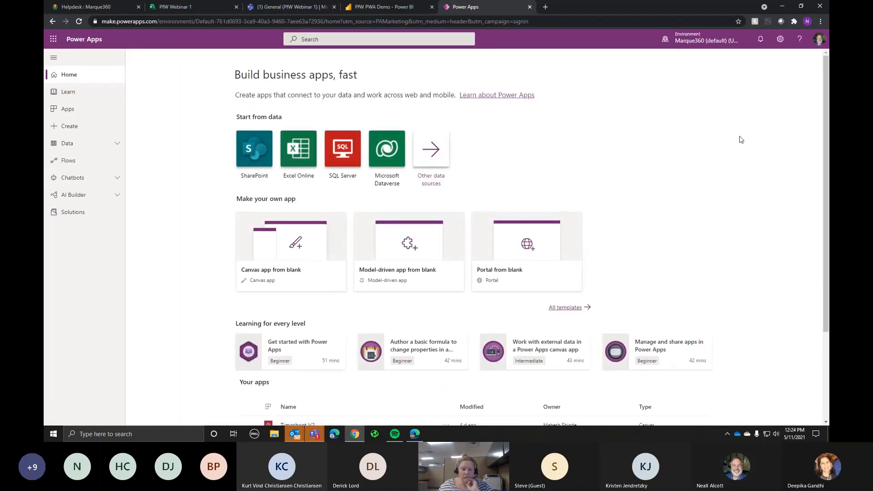
Step: Search All apps for ppm360 and play the PPM360 app
scroll(738, 138, "down", 3)
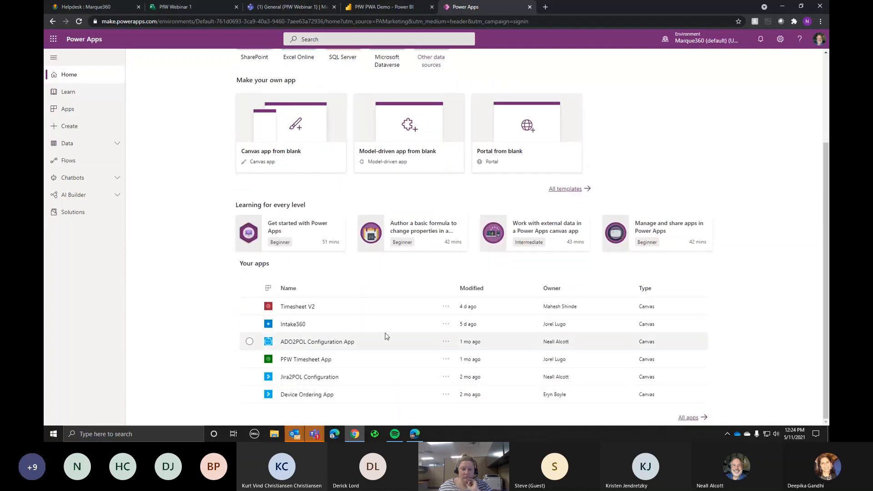
left_click(688, 418)
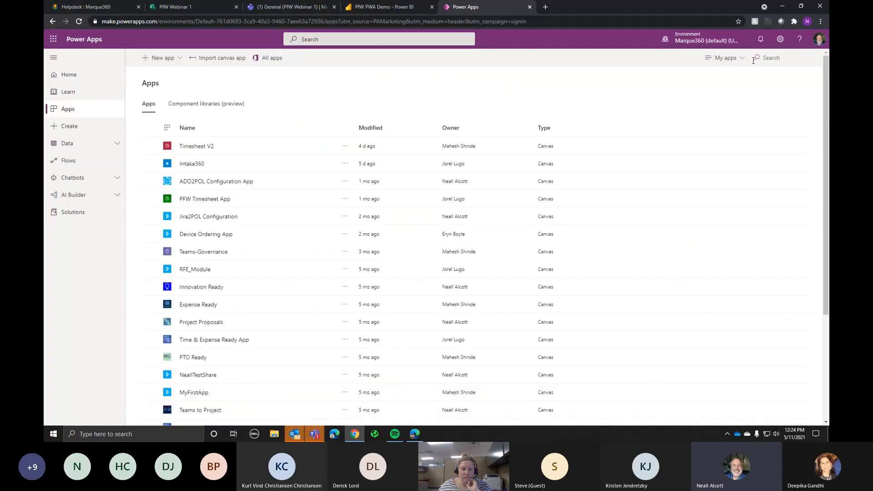
left_click(776, 57)
type("m360")
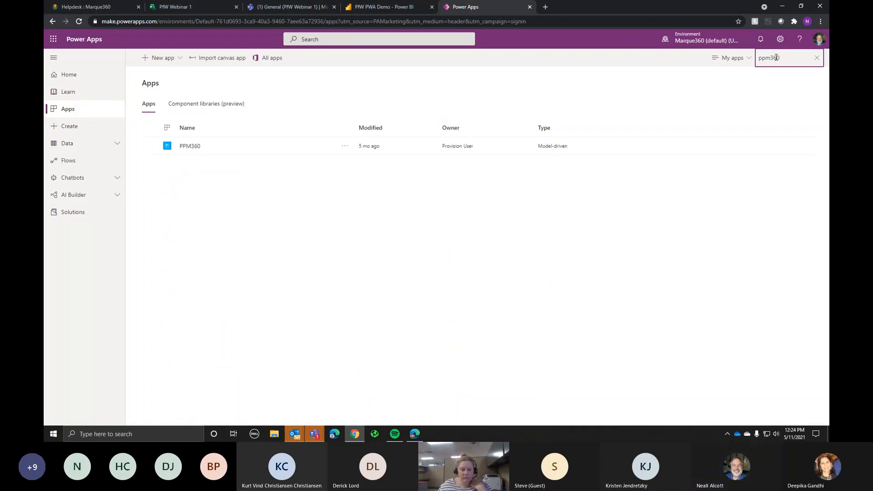
left_click(343, 147)
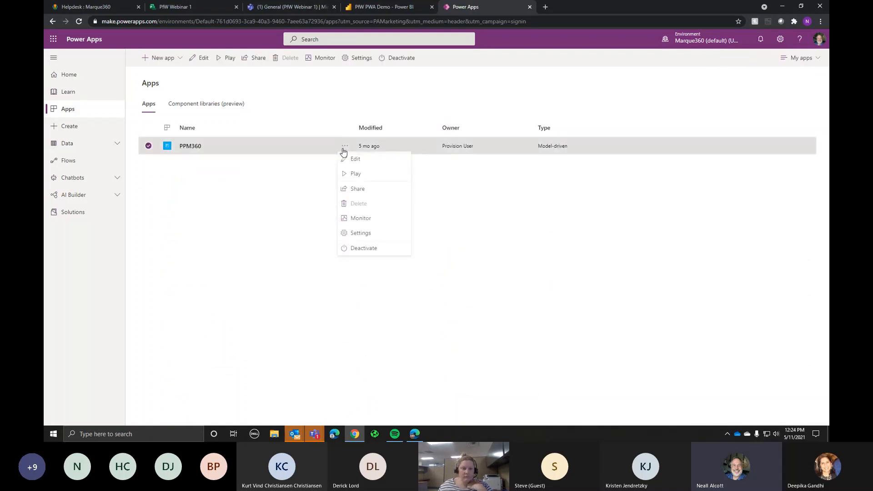
left_click(353, 174)
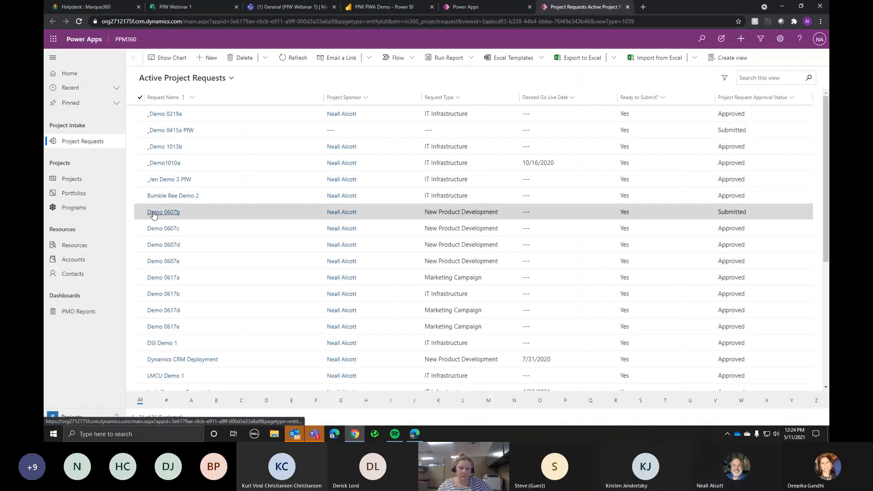
Step: Show the Projects list and select the Chesapeake Project - XYZ record
left_click(71, 178)
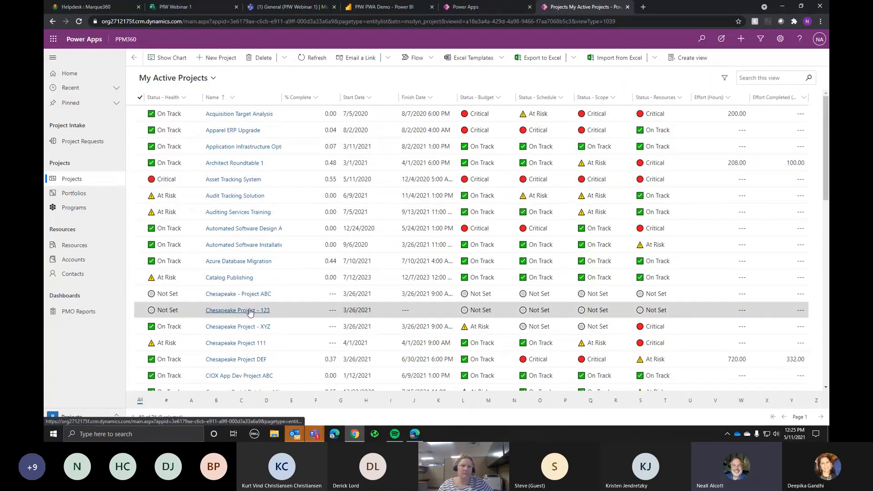
left_click(228, 327)
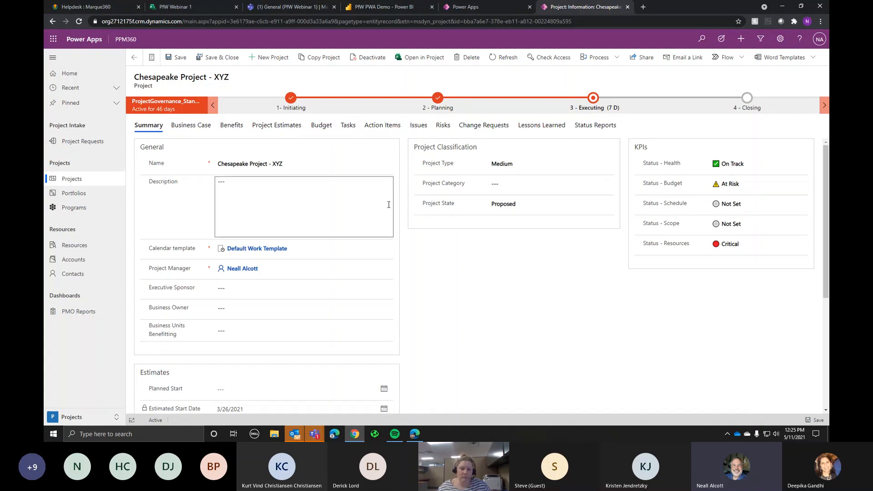
Step: Step through Business Case, Benefits and Project Estimates to the Budget section of Chesapeake Project - XYZ
left_click(195, 125)
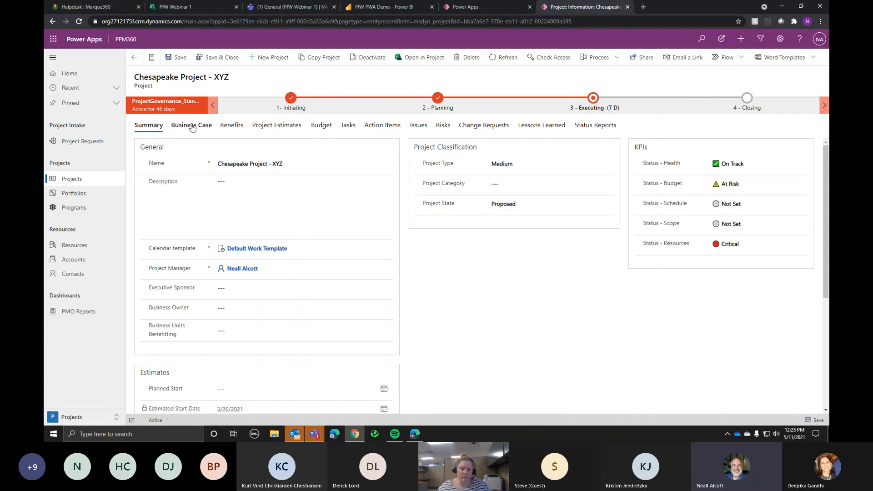
left_click(231, 125)
left_click(282, 127)
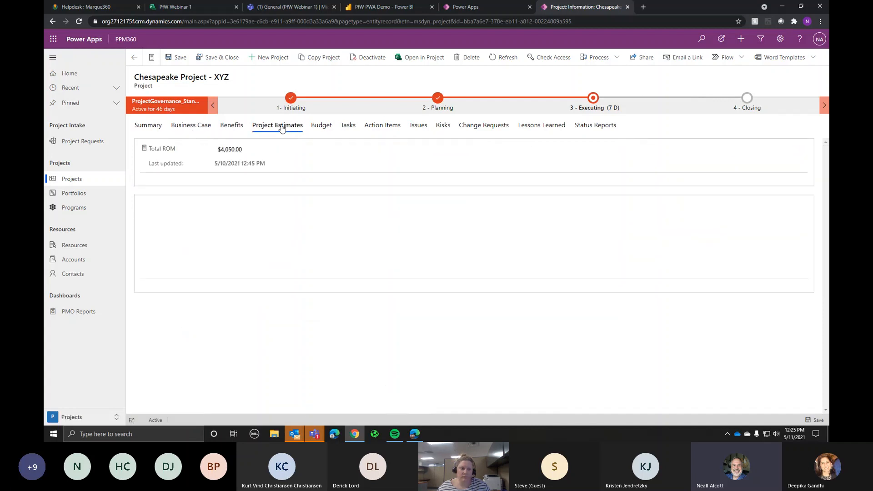
left_click(317, 129)
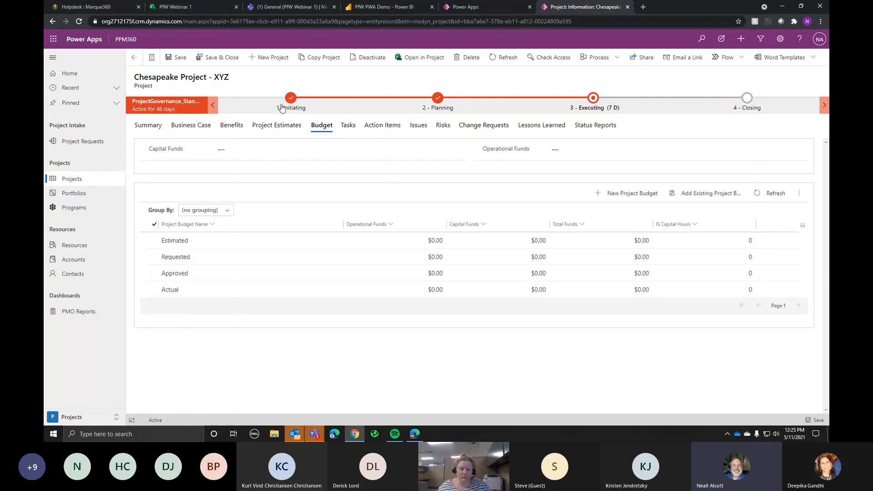
left_click(604, 109)
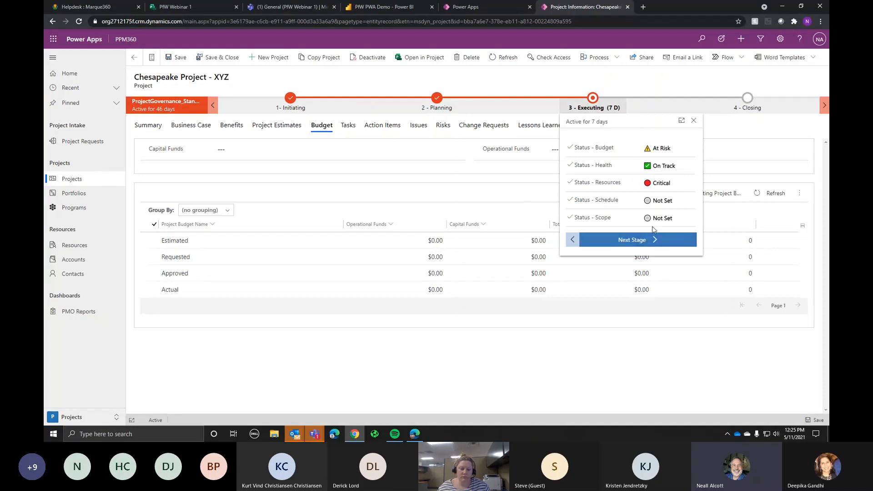
left_click(591, 379)
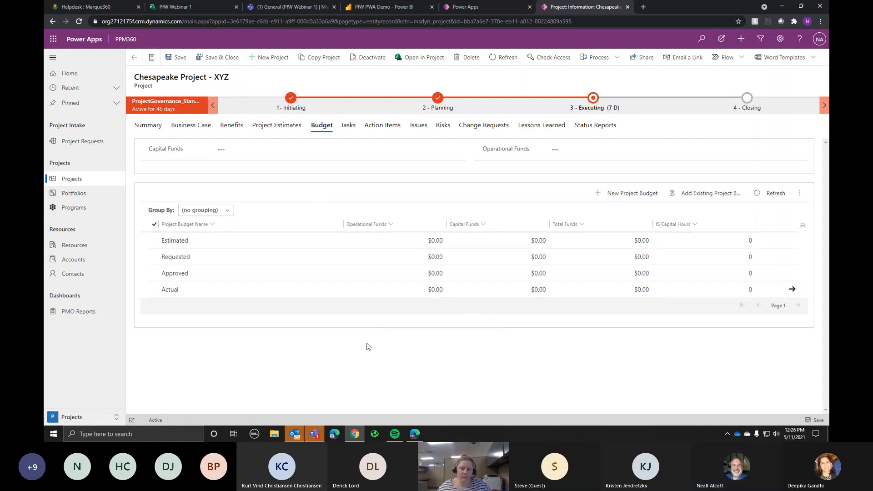
Step: Bring the PfW Webinar 1 task grid back into view and glance at its More actions options
left_click(187, 8)
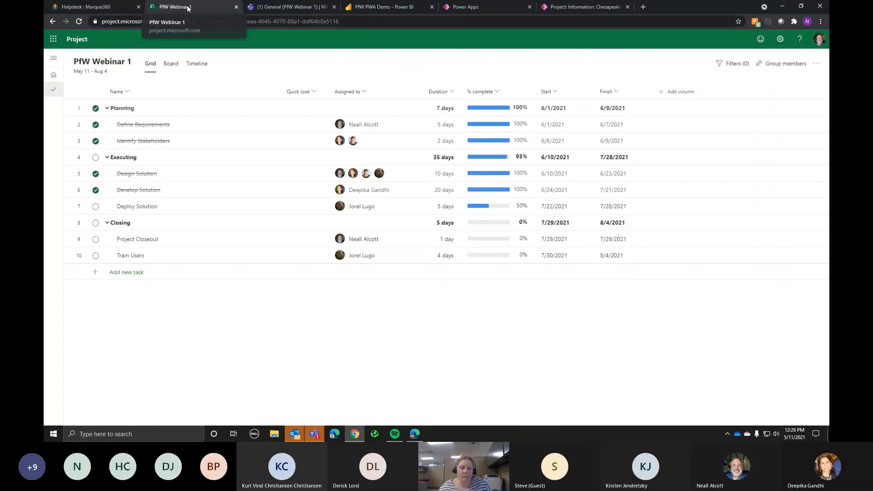
left_click(296, 7)
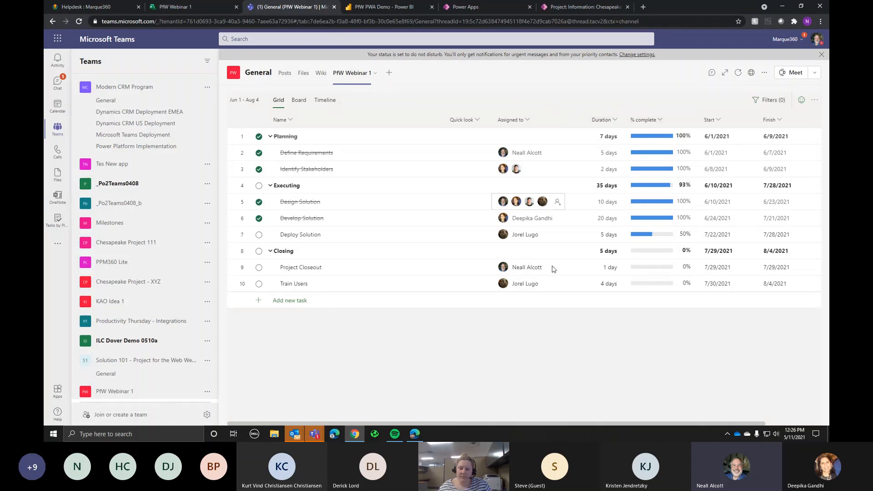
left_click(175, 7)
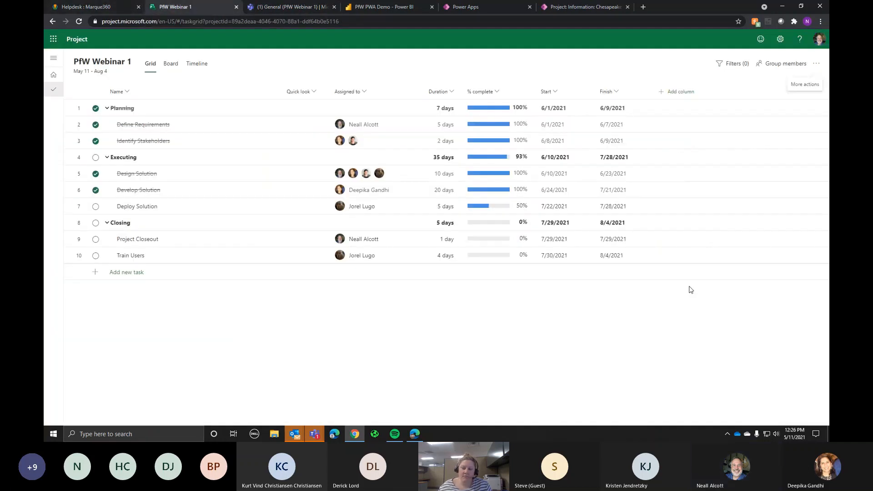
left_click(817, 65)
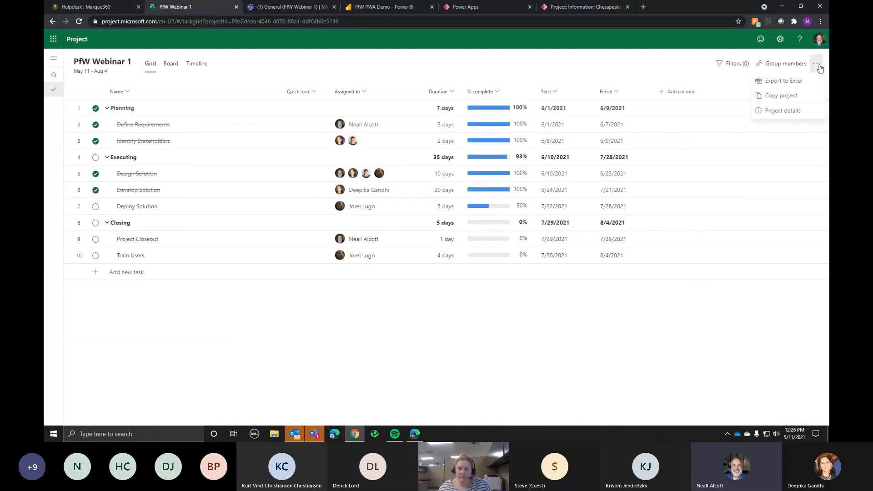
left_click(642, 63)
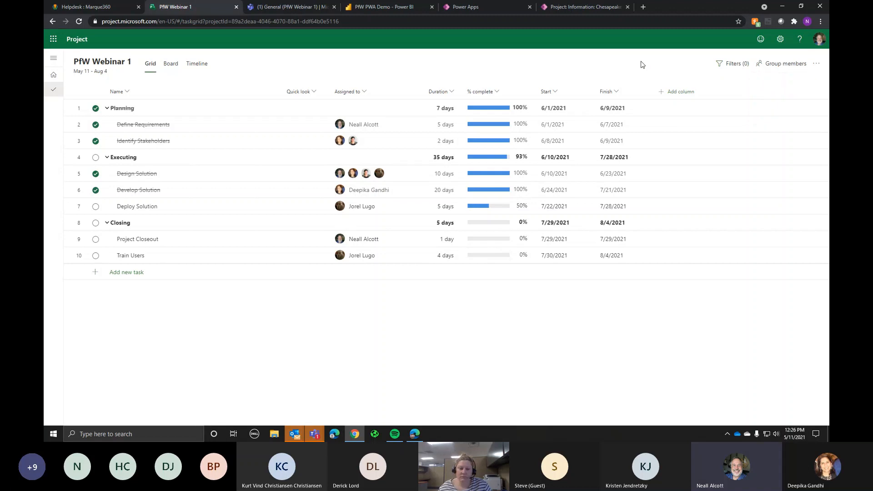